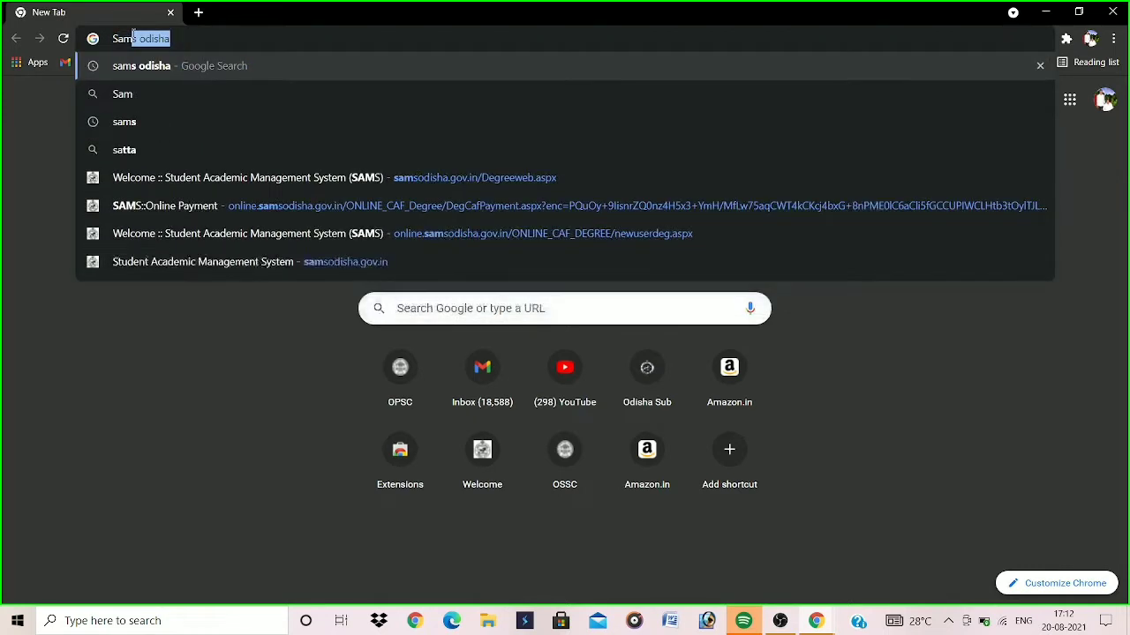
- Search Google for 'sams odisha' and open the official samsodisha.gov.in website
key(Return)
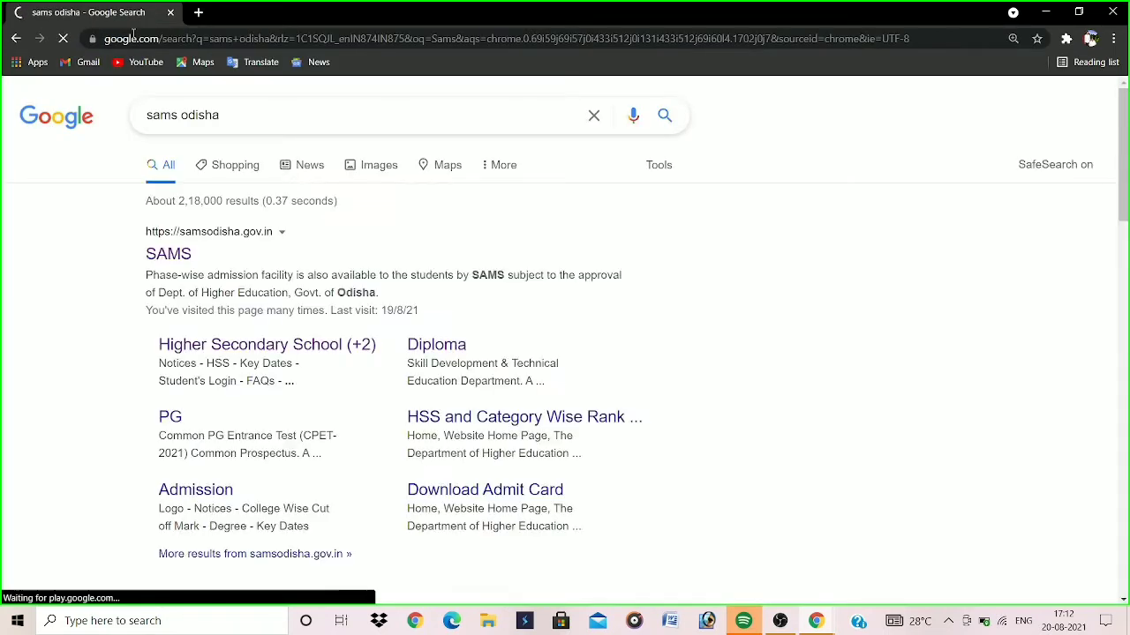
click(166, 256)
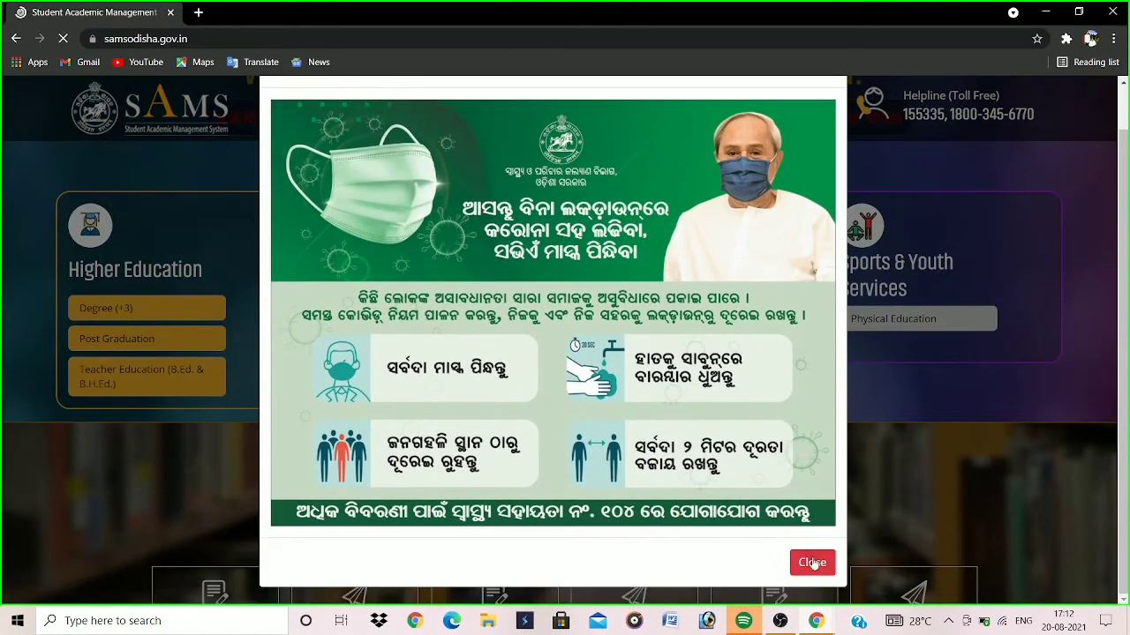
- Dismiss the advisory popups and open New Student Registration in the Teacher Education (B.Ed. & B.H.Ed.) portal
click(812, 565)
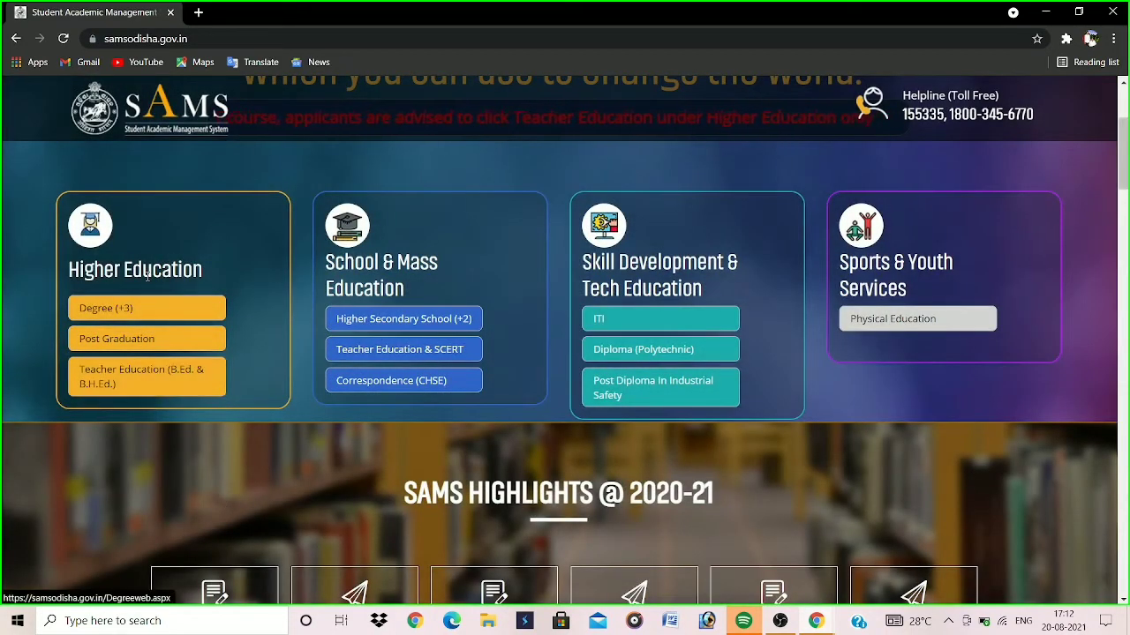
drag(68, 269, 202, 253)
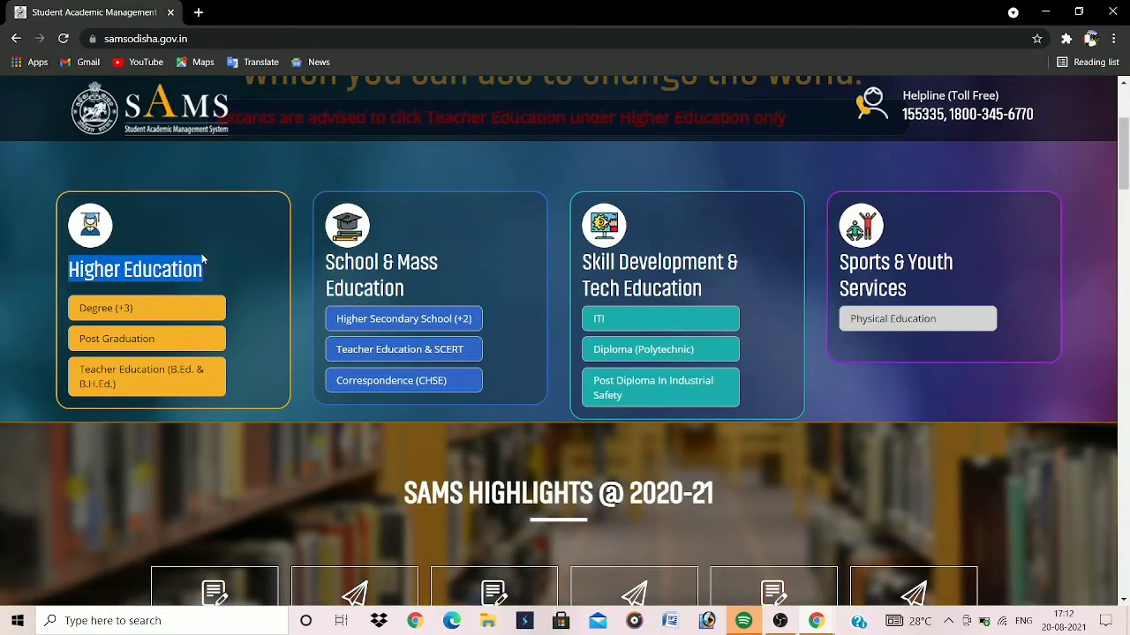
click(129, 381)
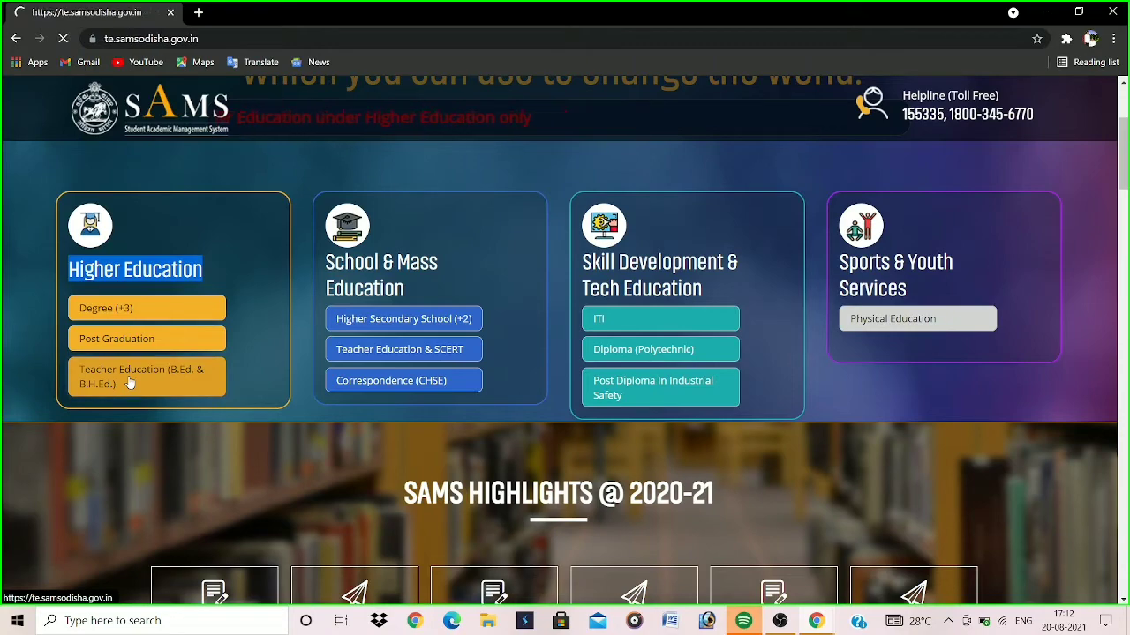
scroll(251, 373, down, 2)
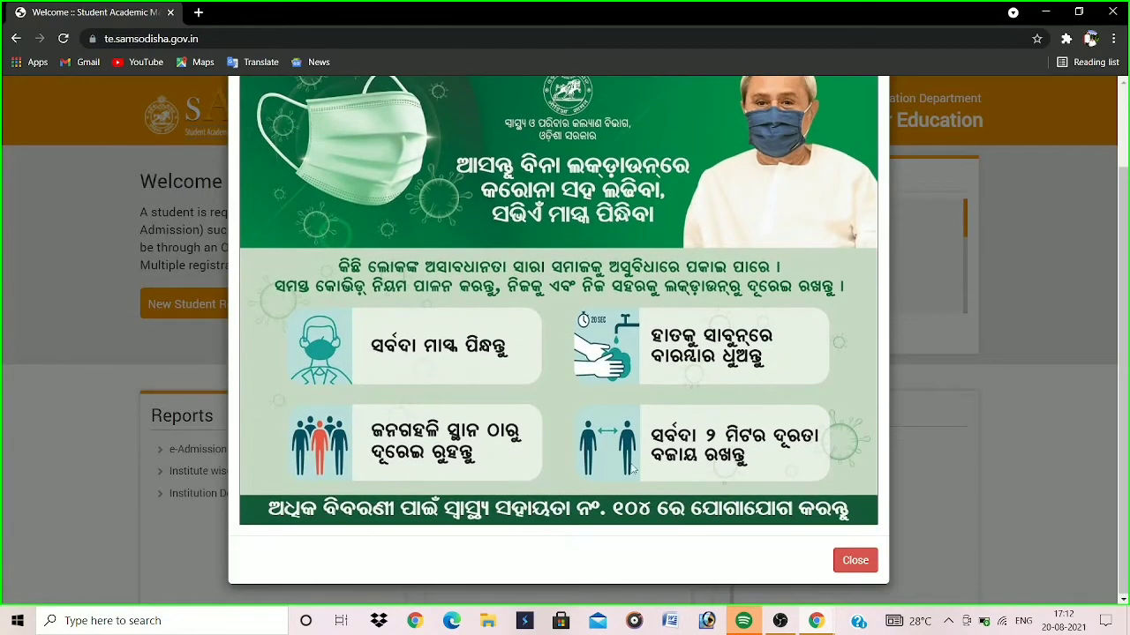
click(854, 560)
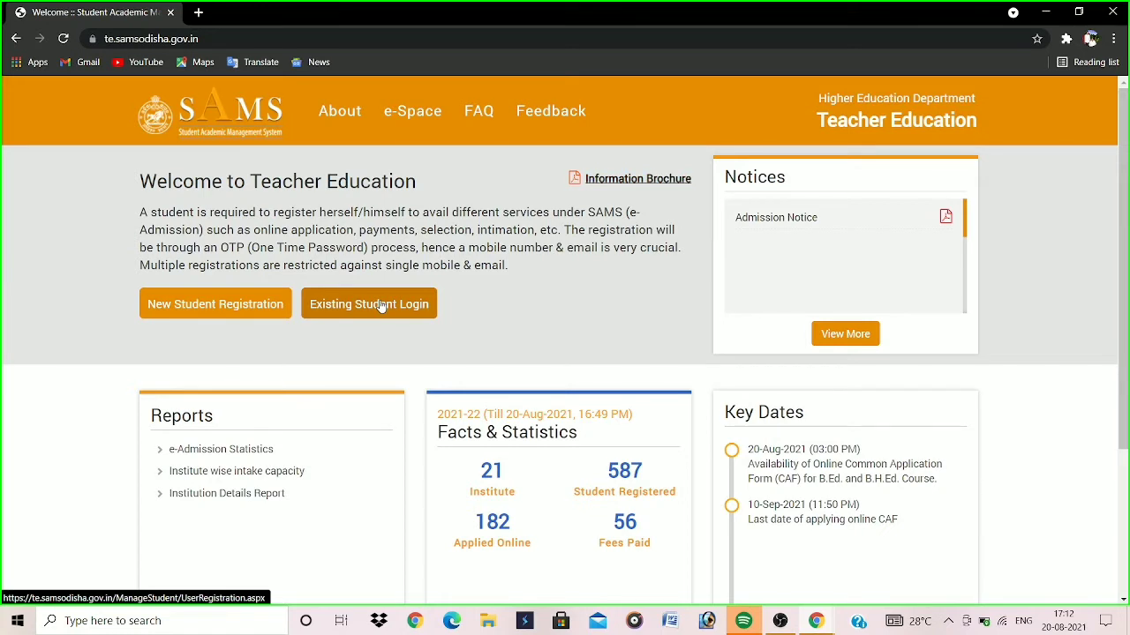
click(201, 310)
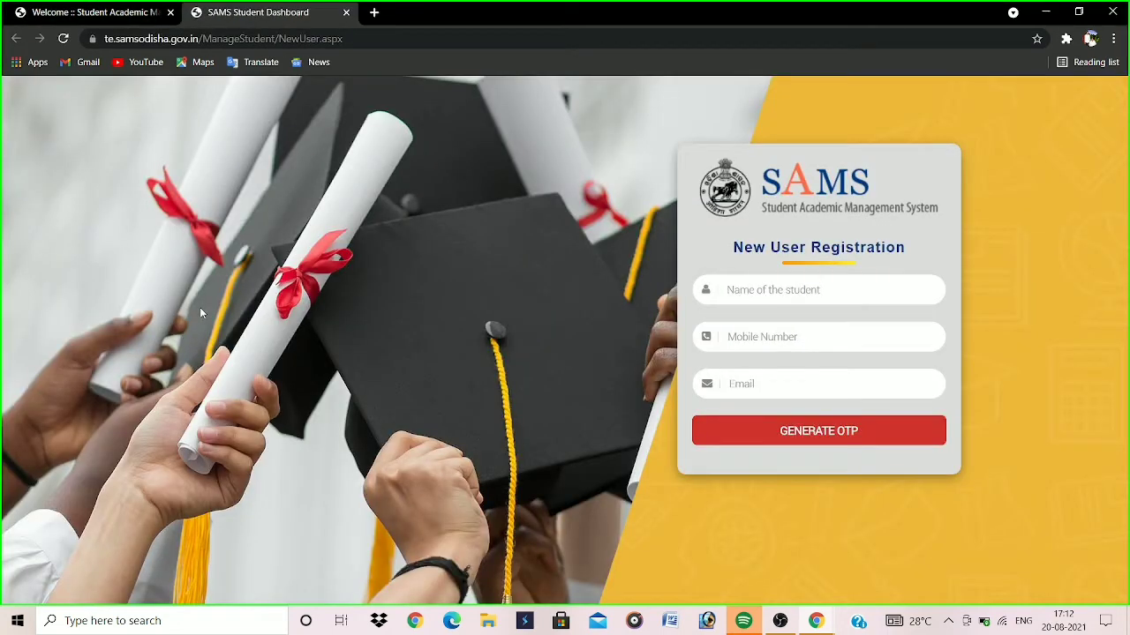
- Enter the student's full name and mobile number in the registration form
click(757, 291)
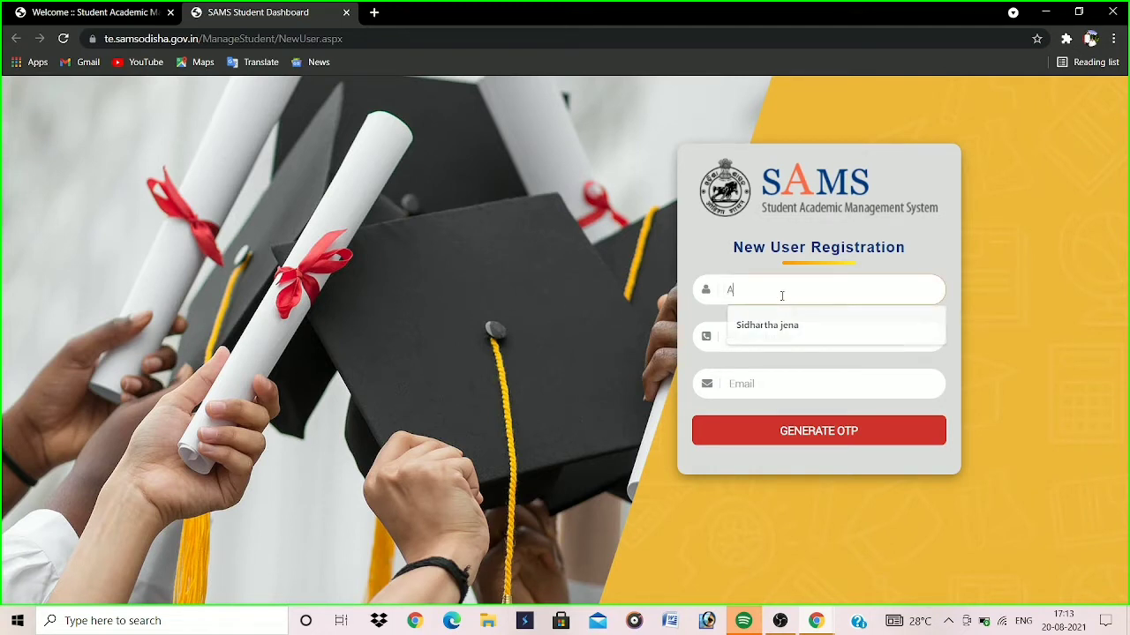
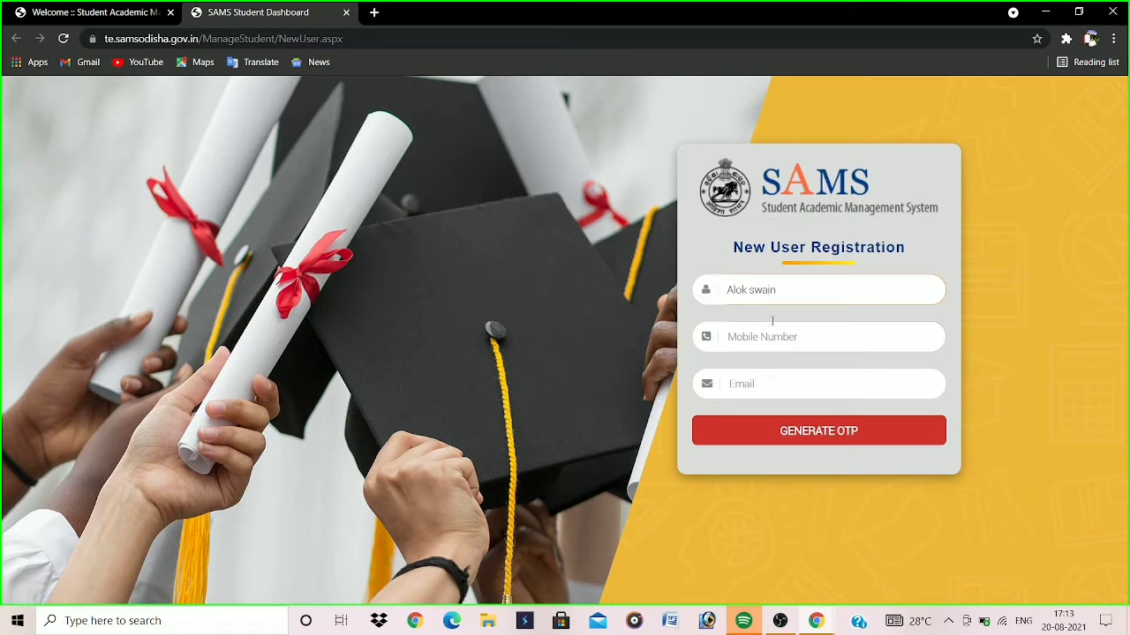
click(772, 338)
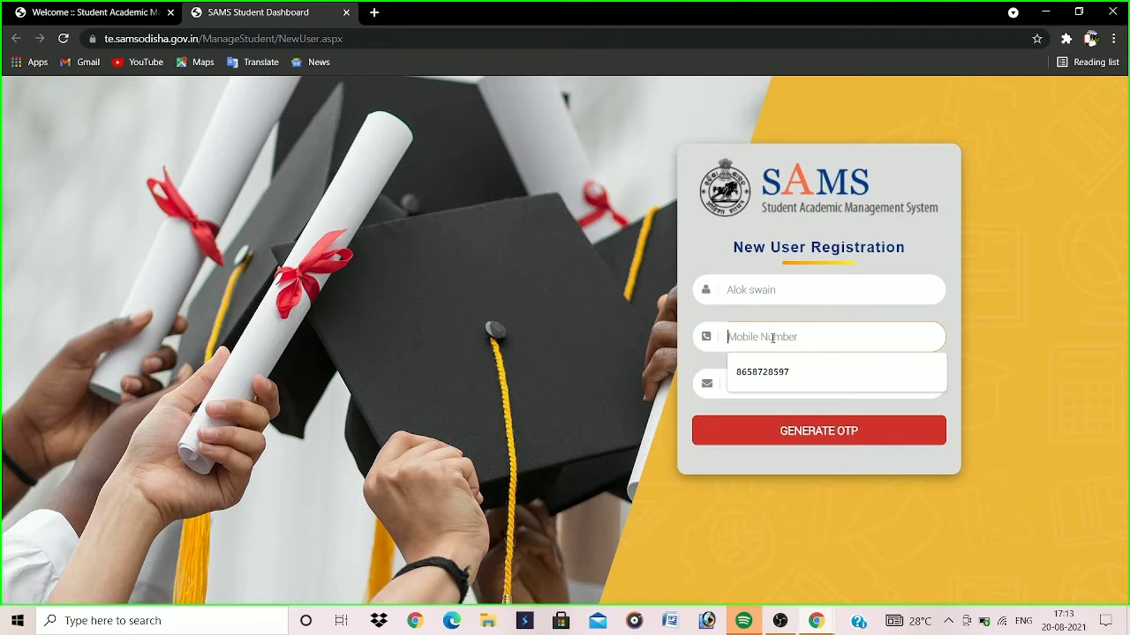
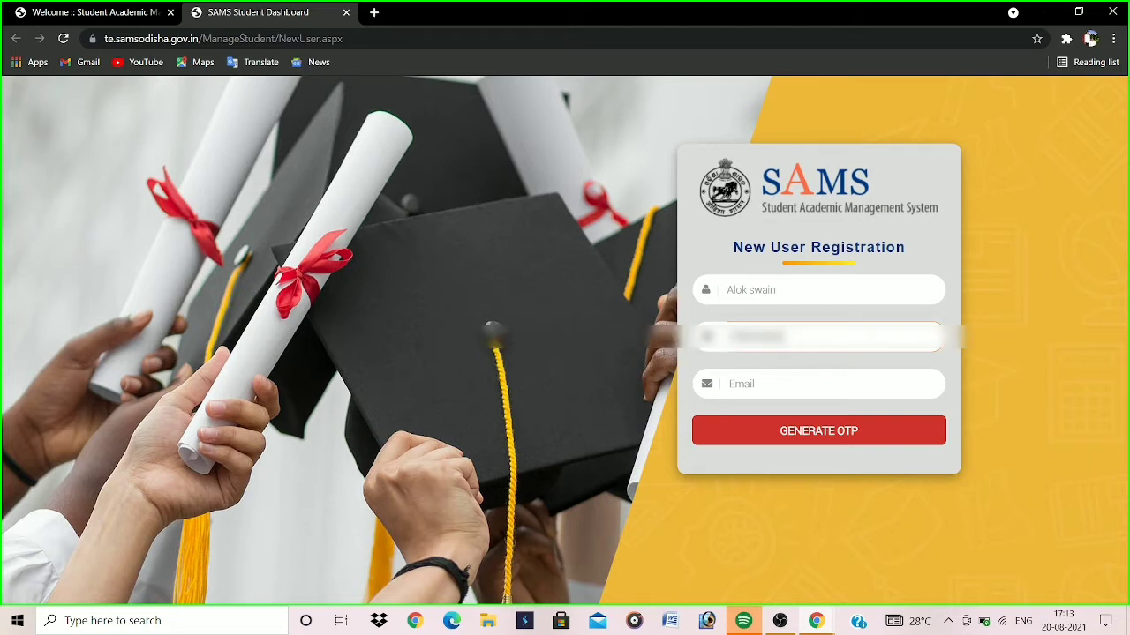
- Request a registration verification code with GENERATE OTP
click(754, 387)
click(762, 376)
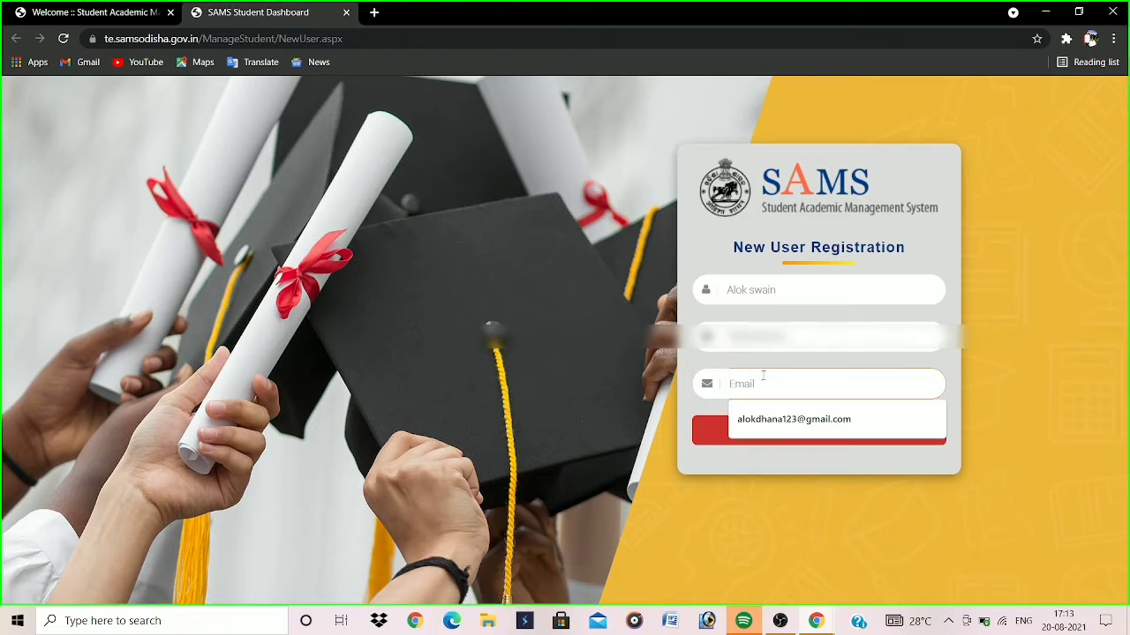
click(794, 337)
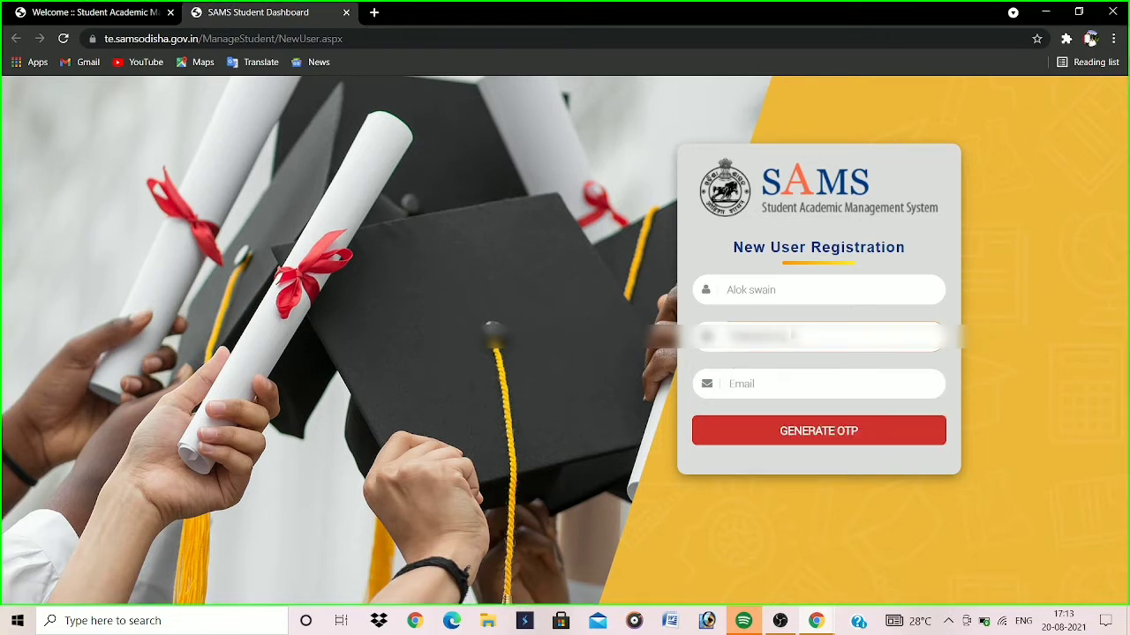
click(816, 432)
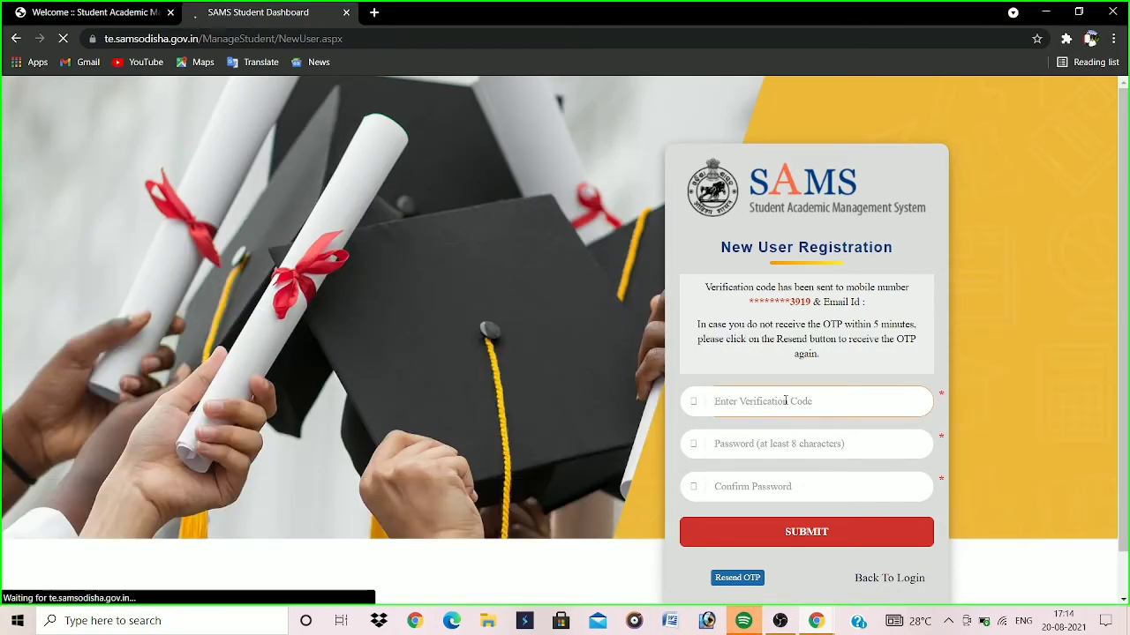
- Enter the received OTP in the Enter Verification Code field, then move to the Password field
click(785, 401)
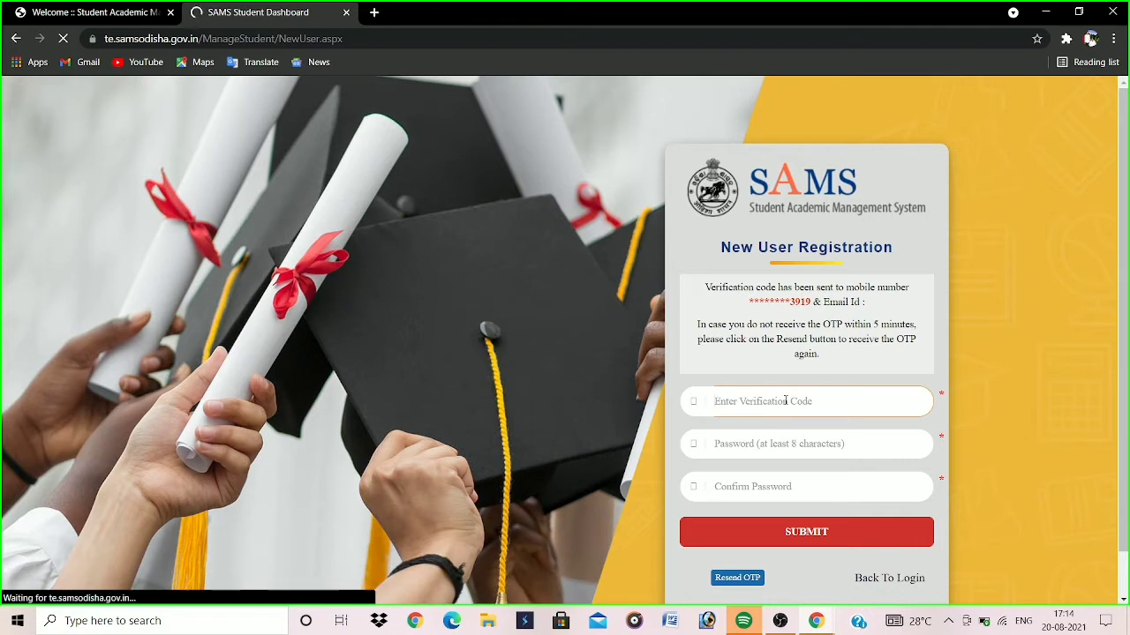
click(755, 444)
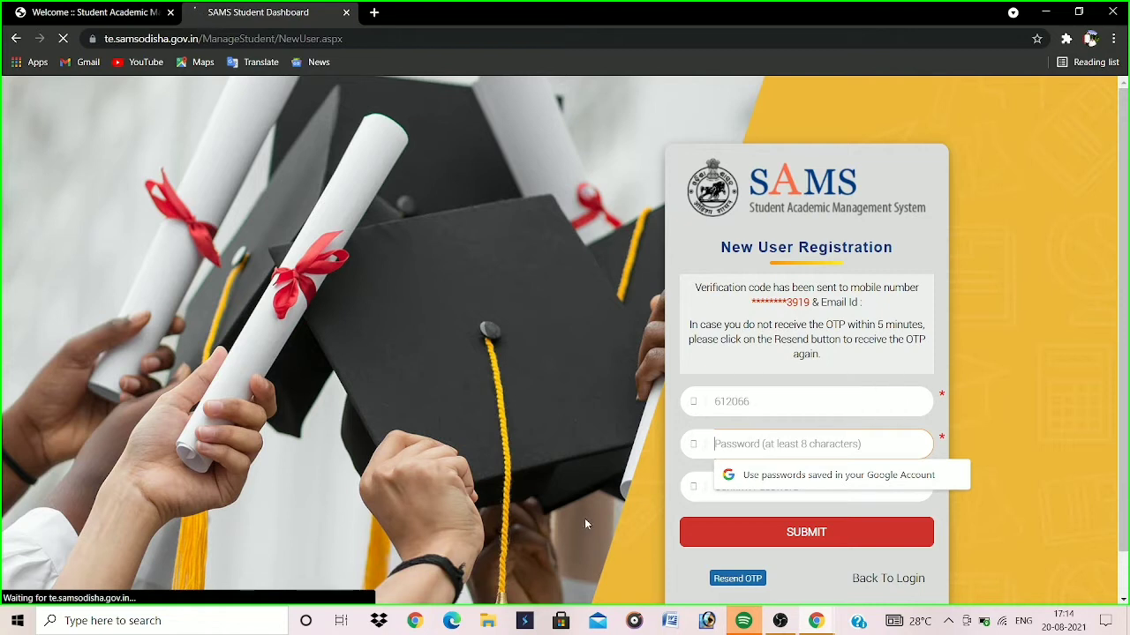
click(205, 629)
- Open Notepad from the taskbar search and type out the chosen account password
text(Note)
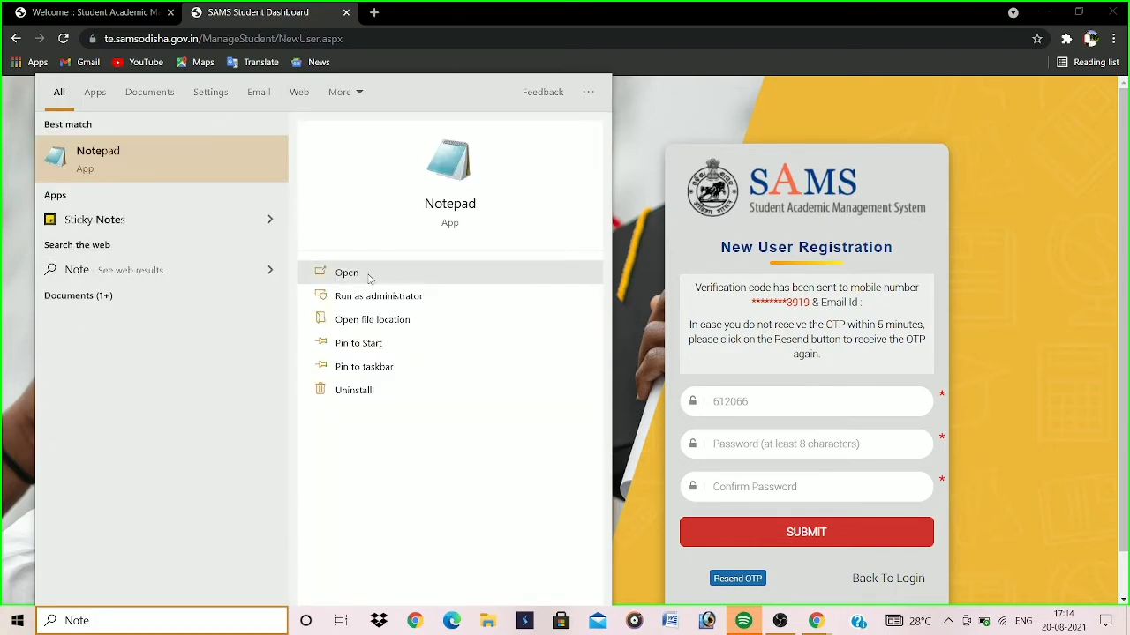
click(336, 273)
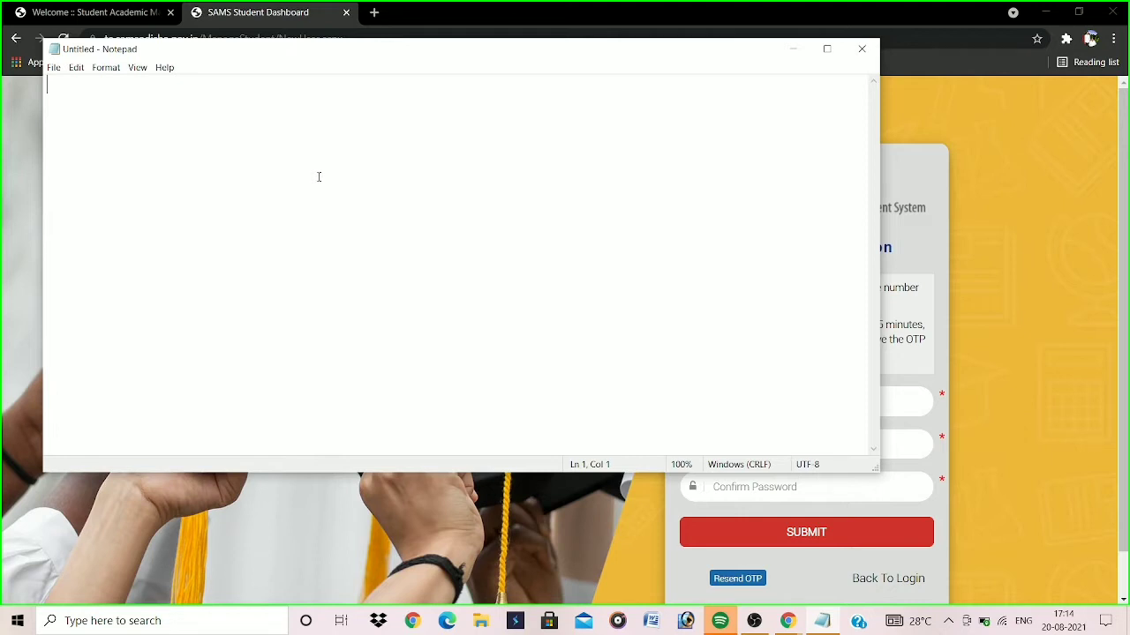
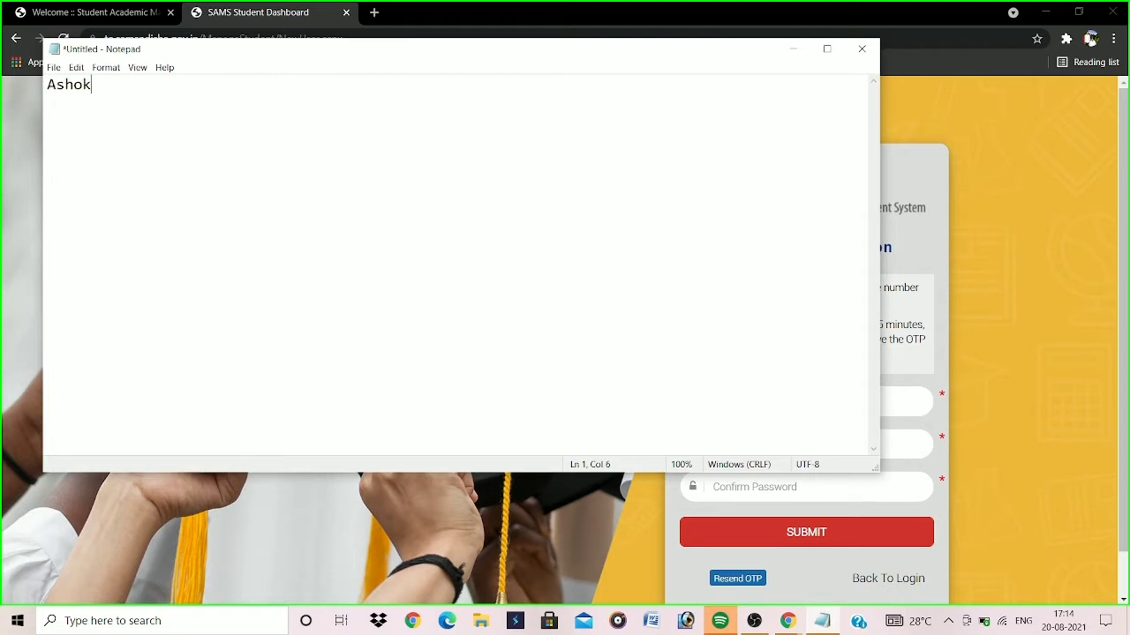
- Select the whole noted password and minimise Notepad to return to the registration page
key(ctrl+a)
key(Left)
drag(55, 85, 93, 84)
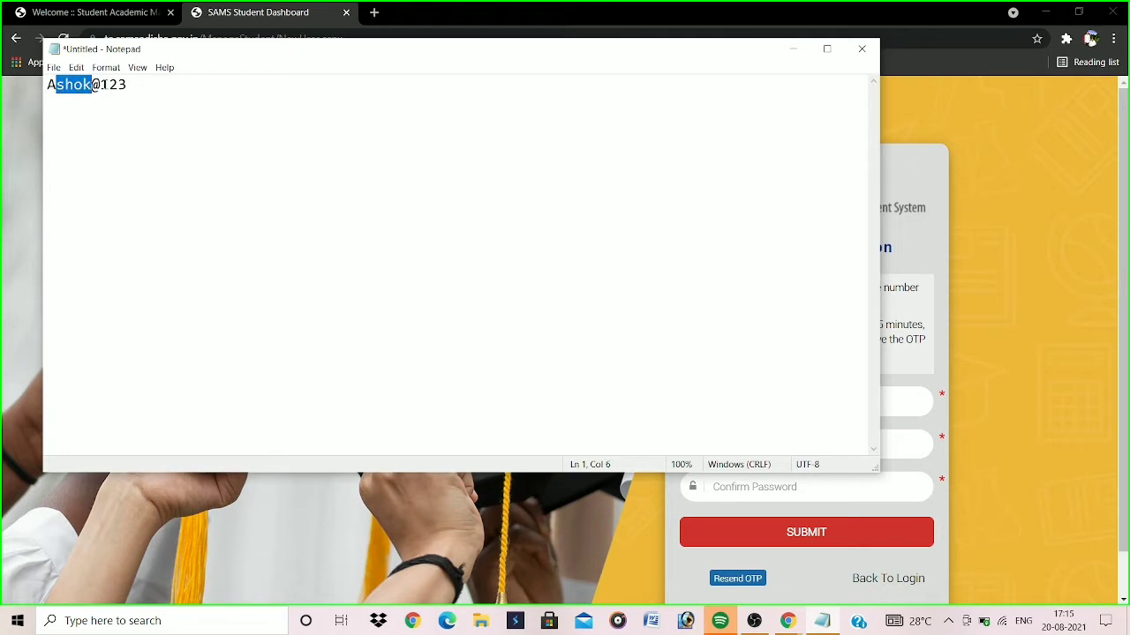
click(101, 85)
key(ctrl+a)
click(100, 85)
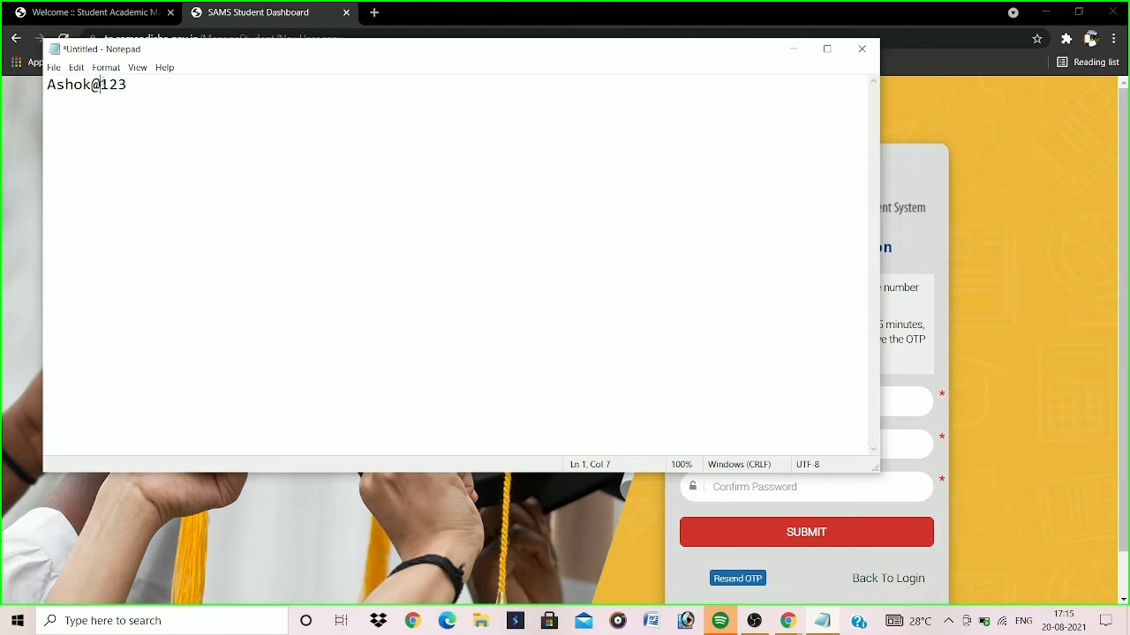
key(ctrl+a)
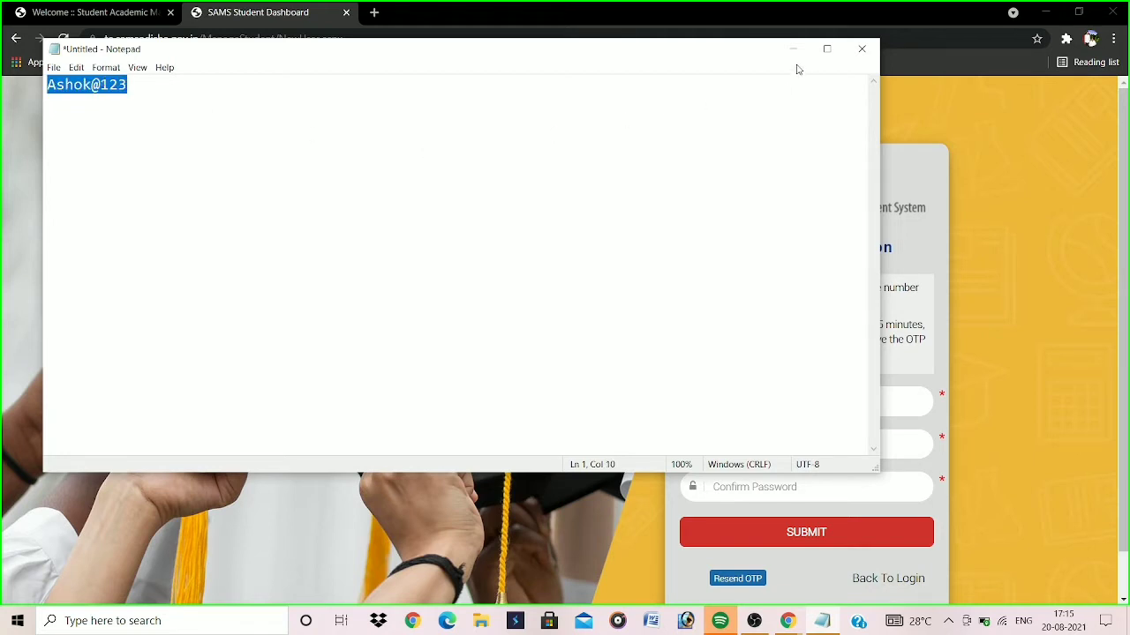
click(793, 49)
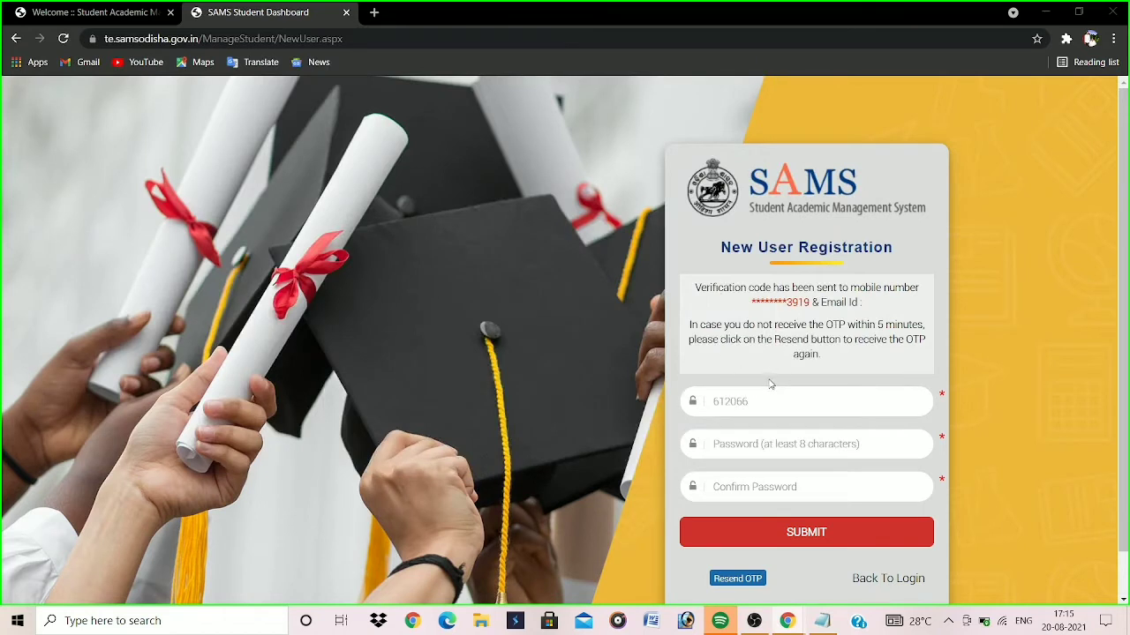
- Enter and confirm the new account password, submit the registration, and acknowledge the success message
click(766, 445)
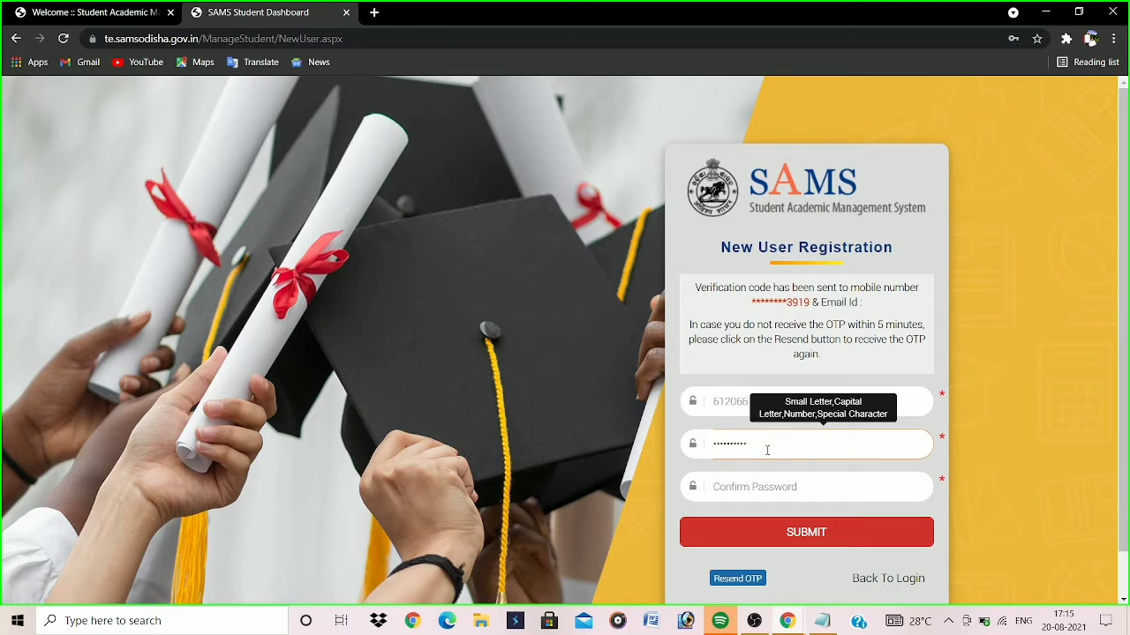
click(782, 486)
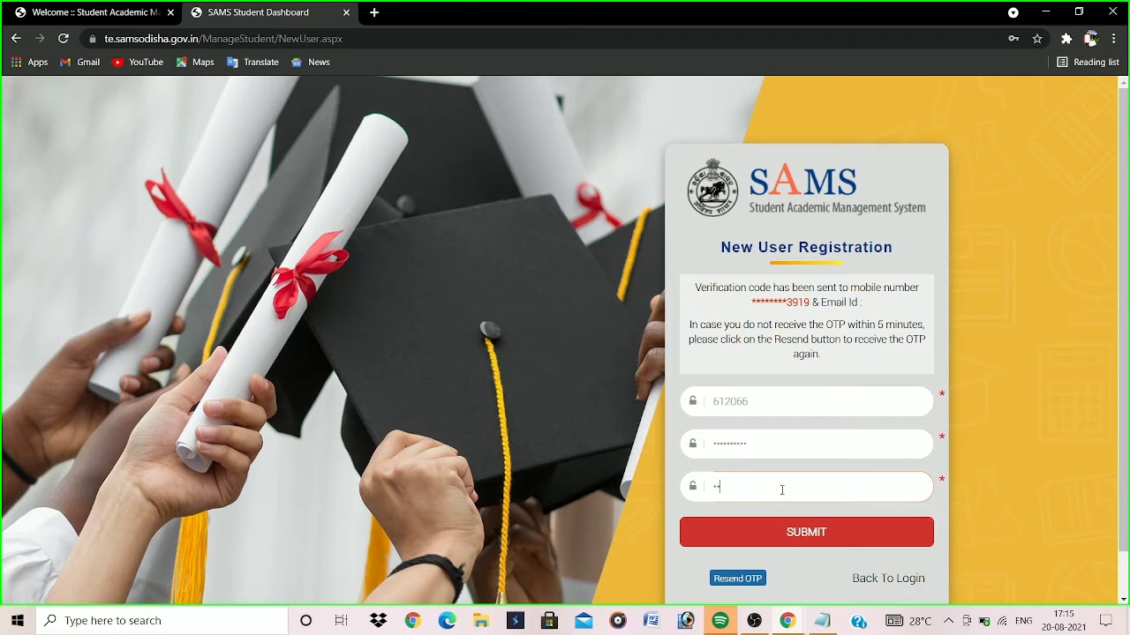
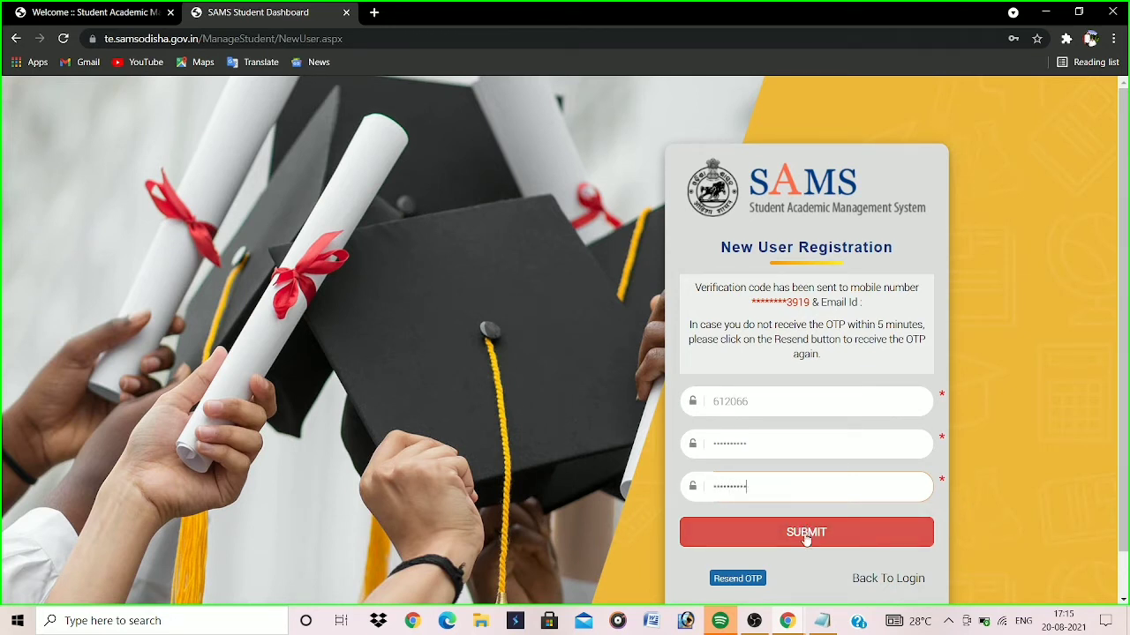
scroll(806, 540, down, 1)
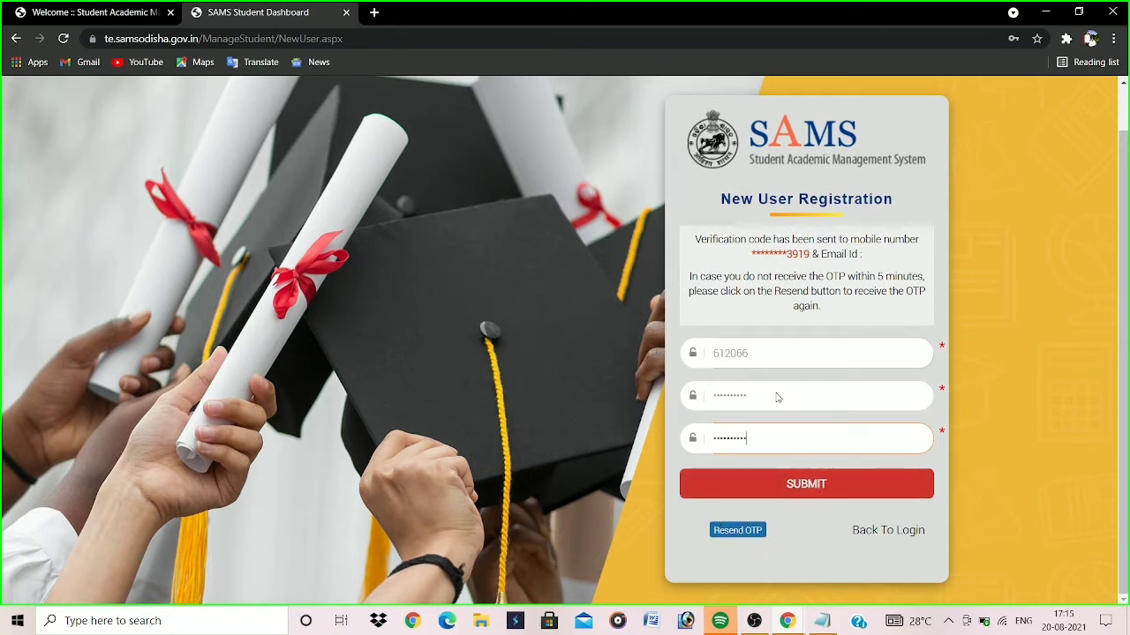
click(806, 488)
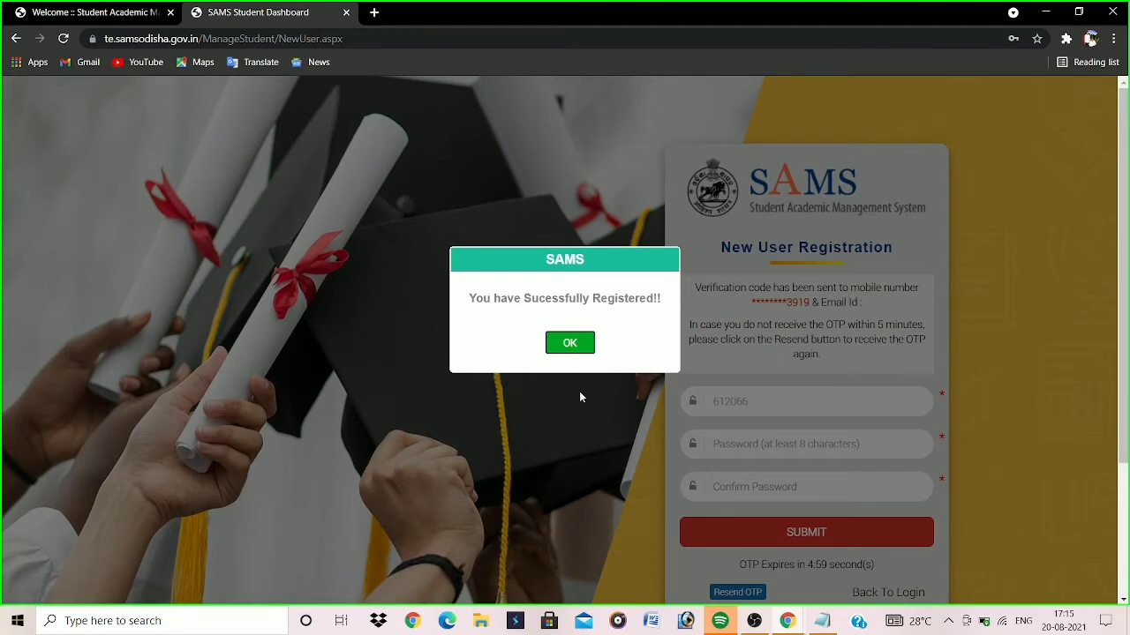
click(569, 346)
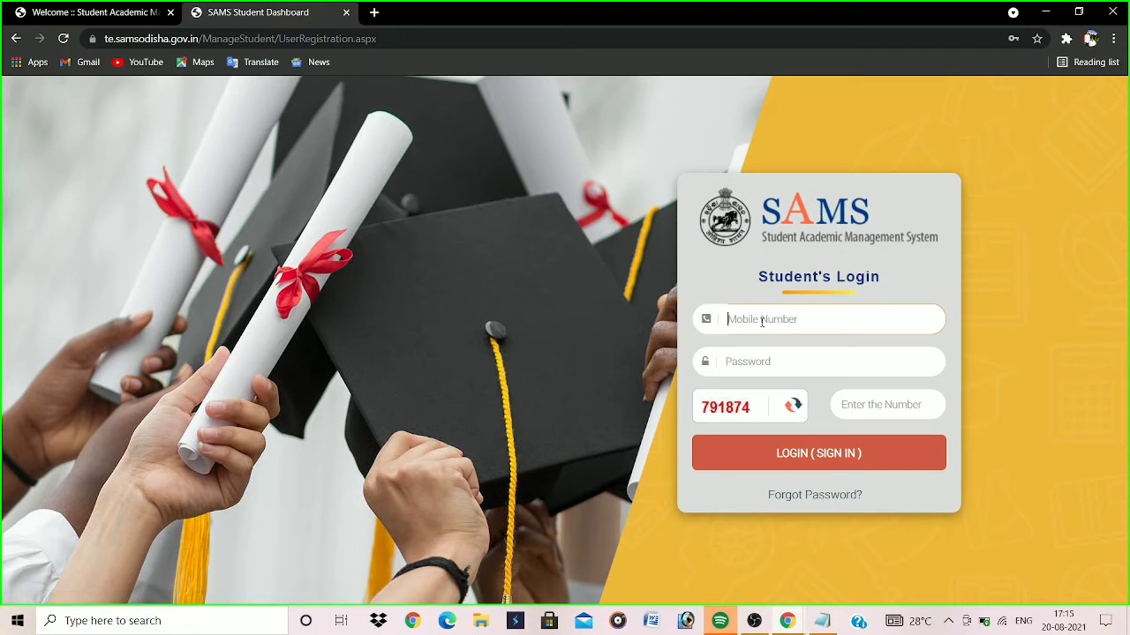
- Log in with the registered mobile number, account password and captcha, declining Chrome's save-password offer
click(749, 363)
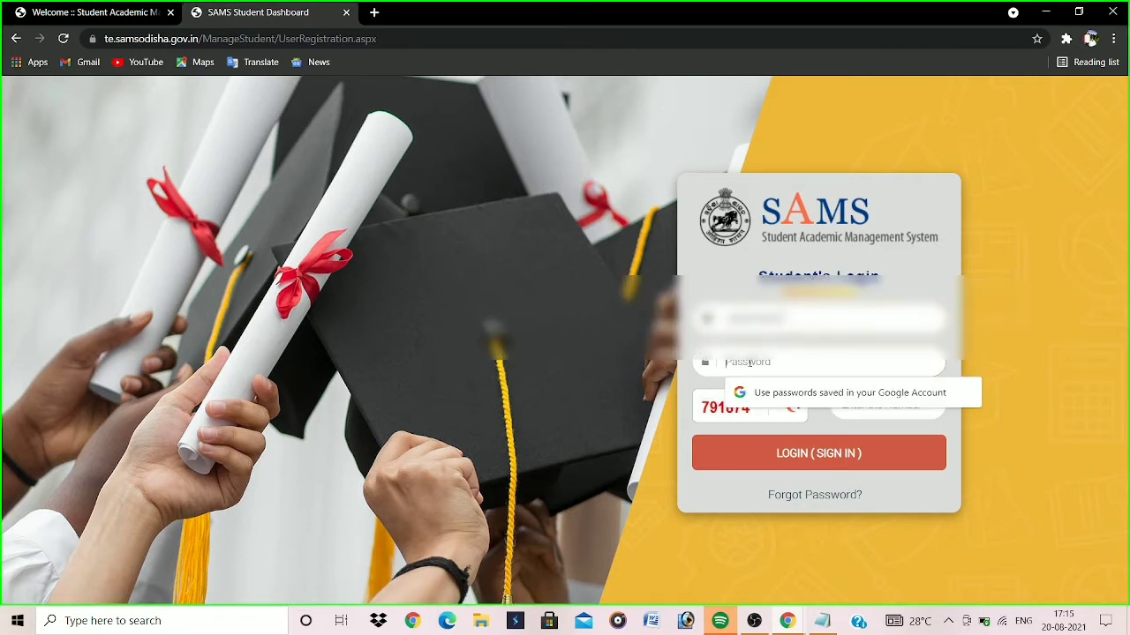
text(1)
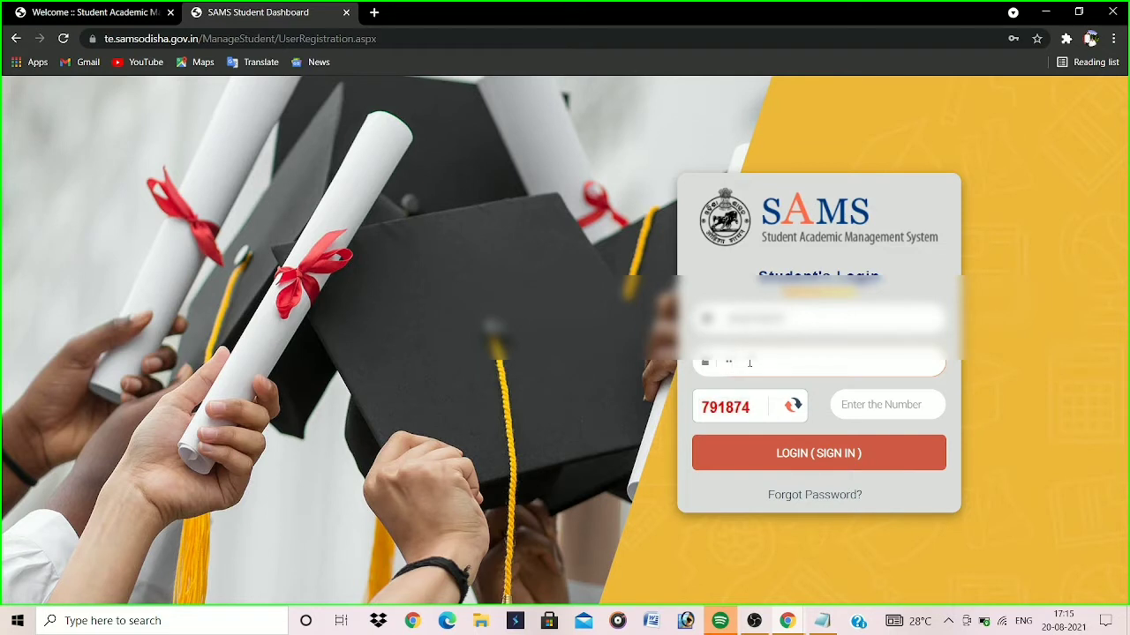
text(•••)
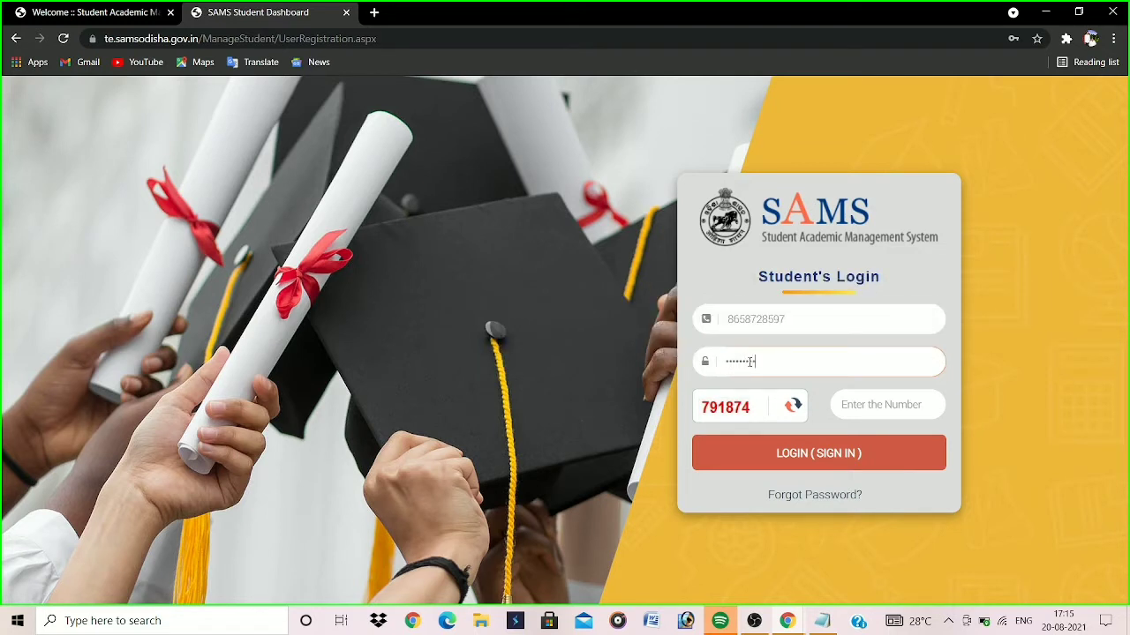
click(892, 407)
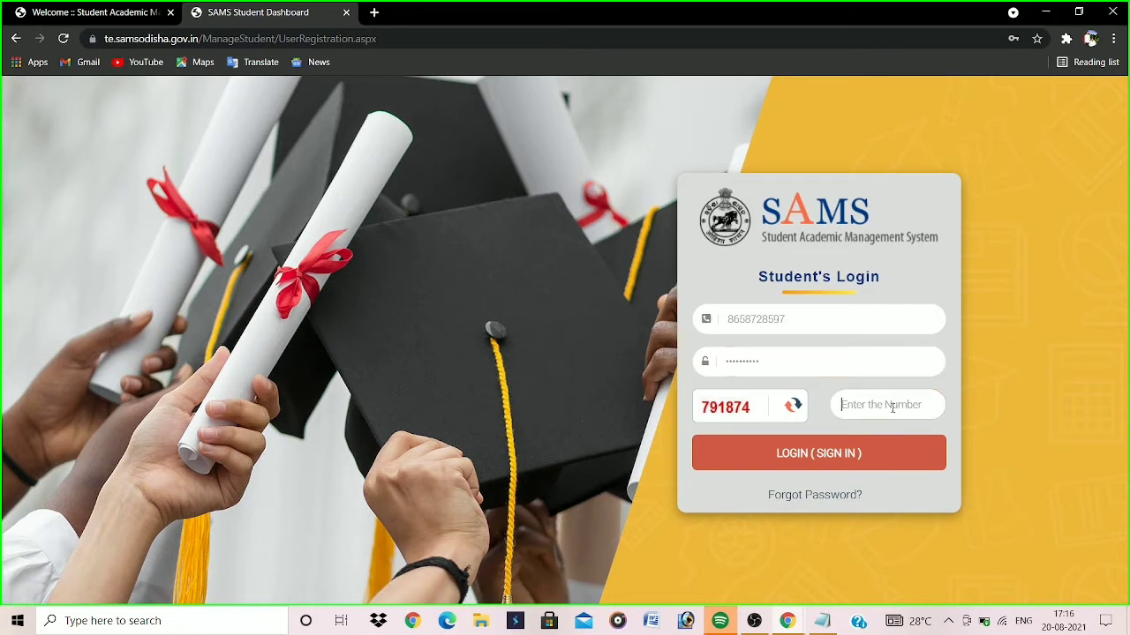
click(828, 463)
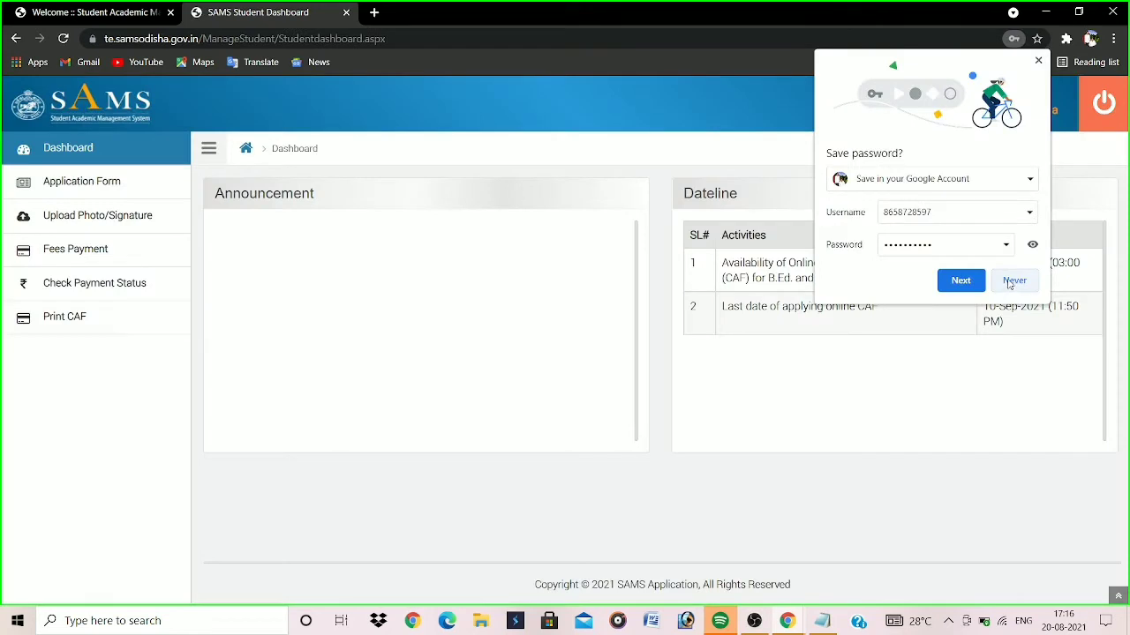
click(1013, 281)
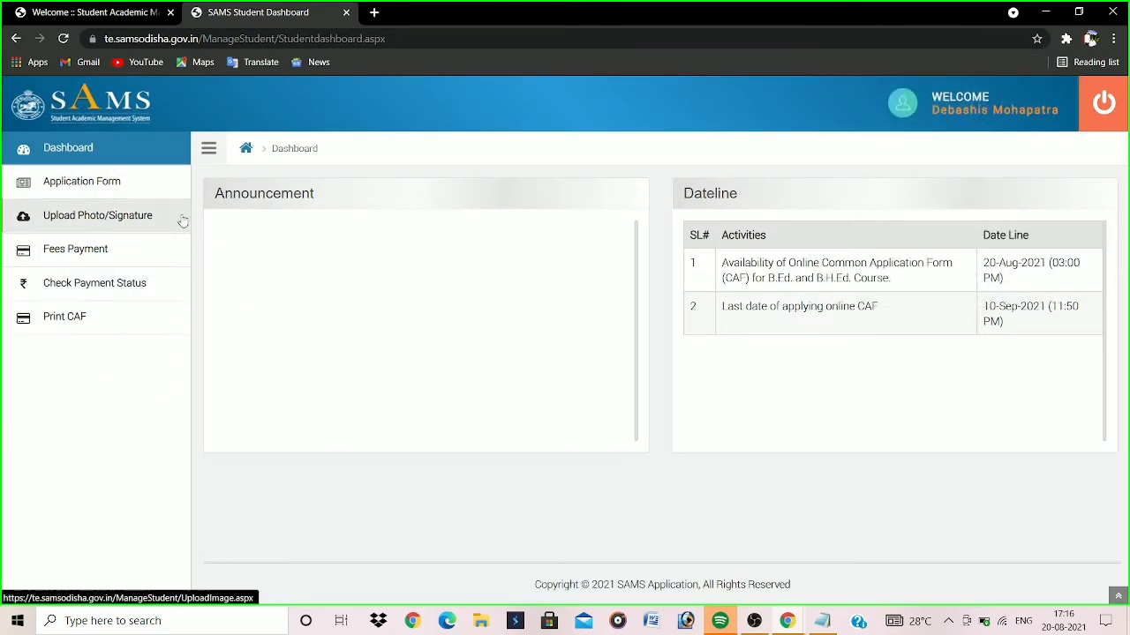
- Open the Application Form, dismiss the brochure alert, and answer Yes to having read the Information Brochure
click(84, 185)
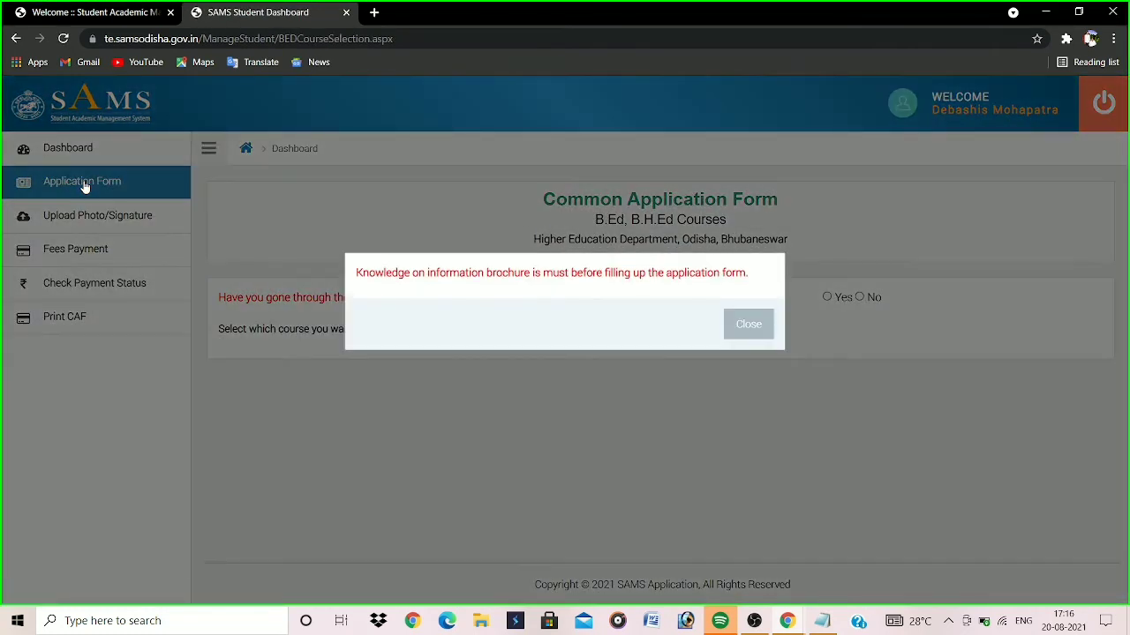
click(746, 327)
drag(431, 270, 522, 272)
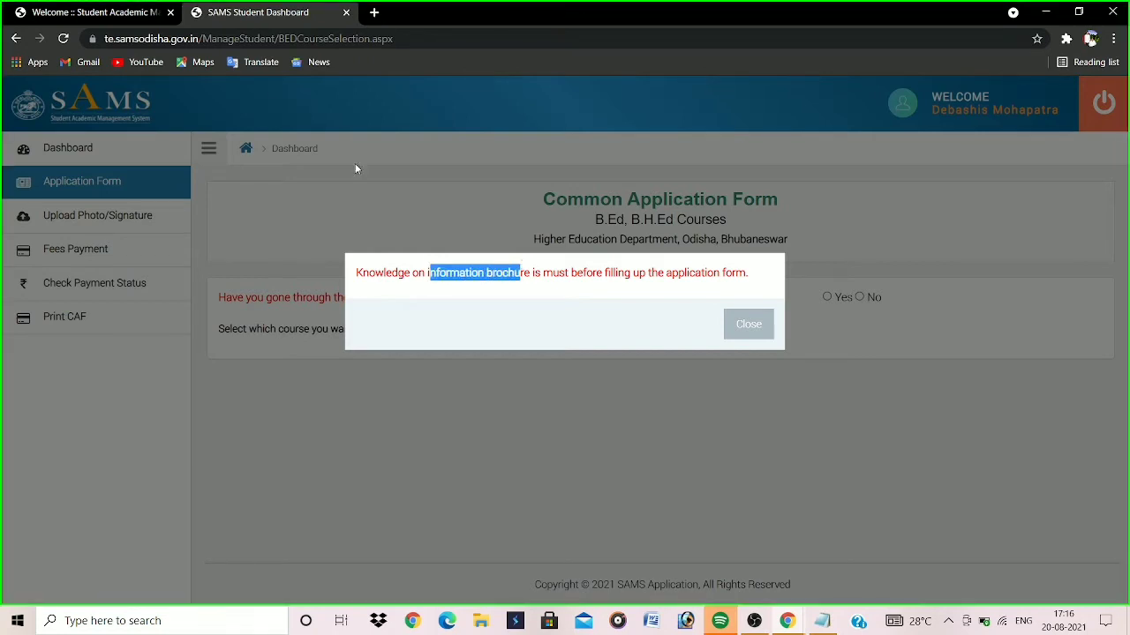
click(91, 14)
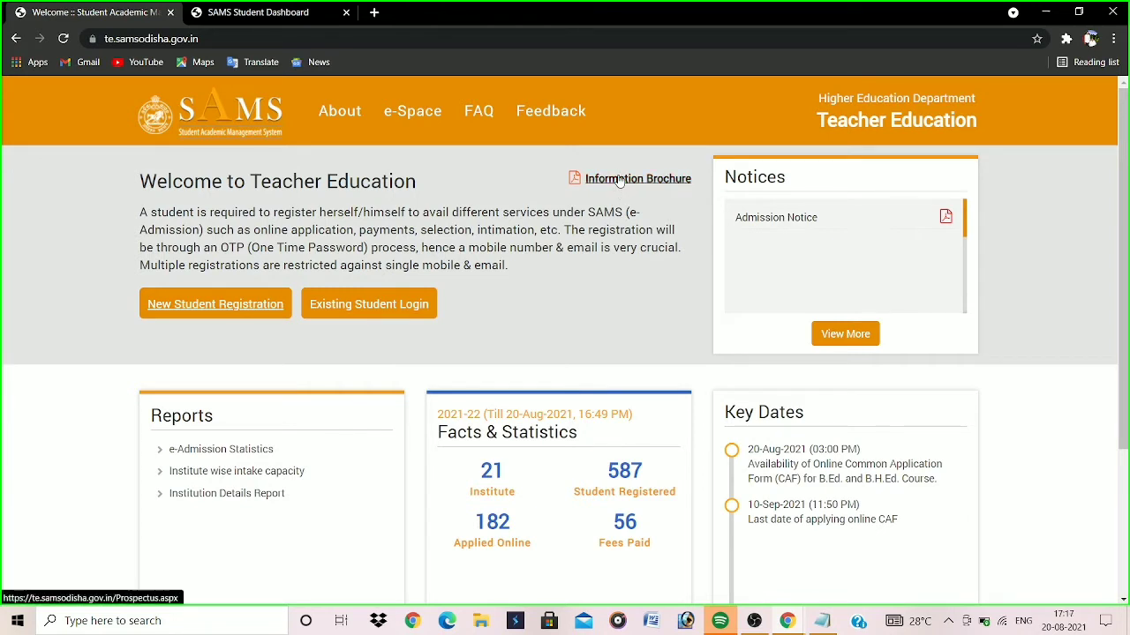
click(257, 13)
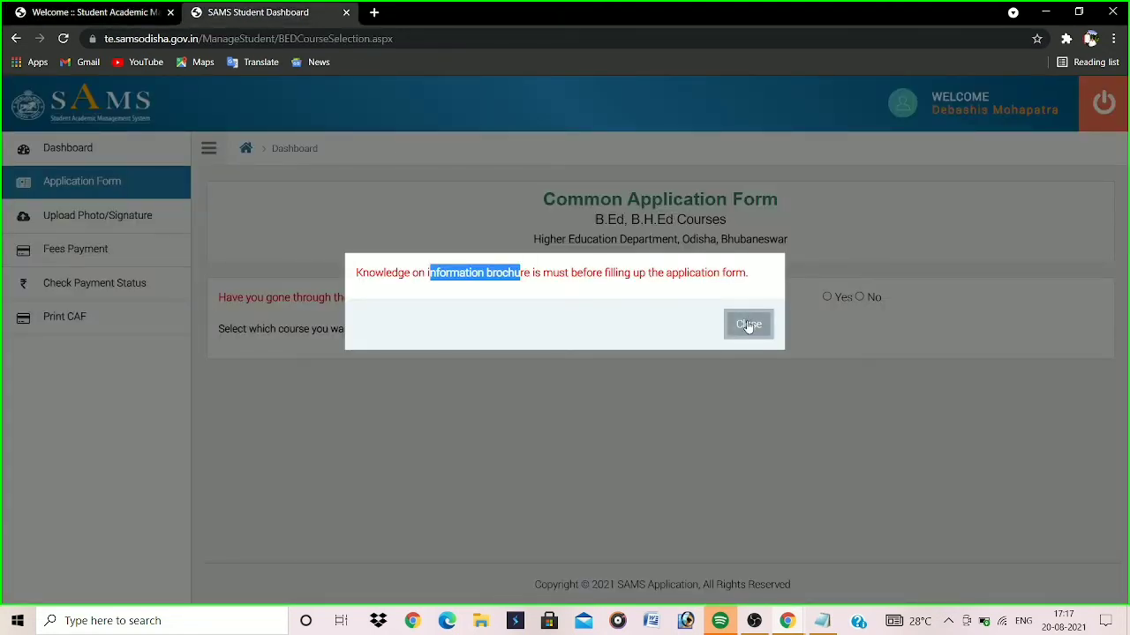
click(749, 325)
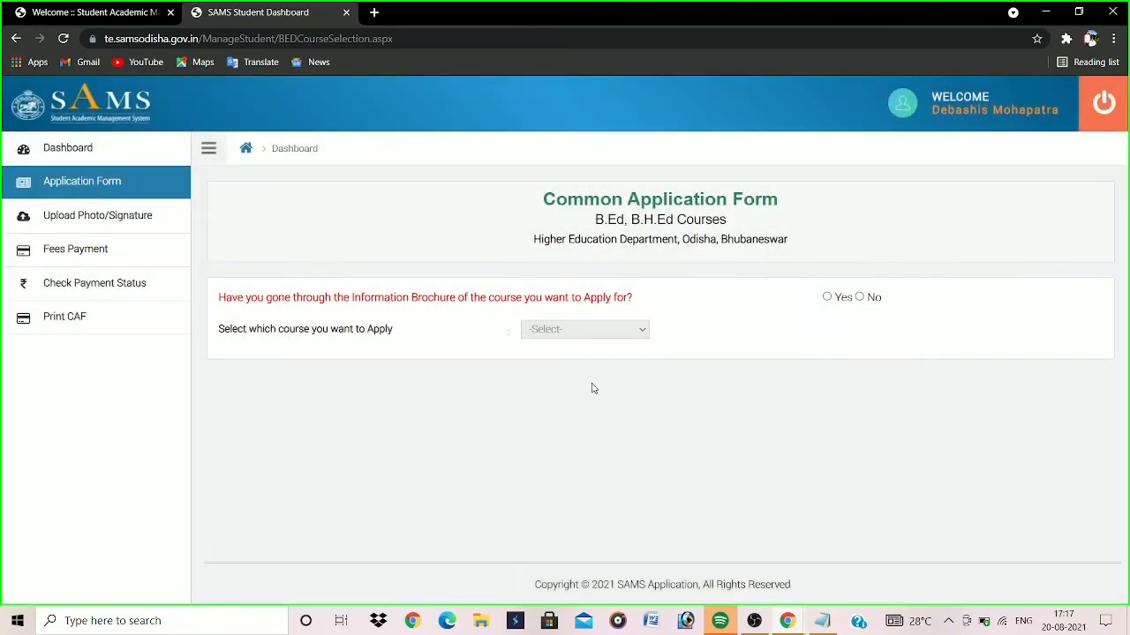
click(826, 298)
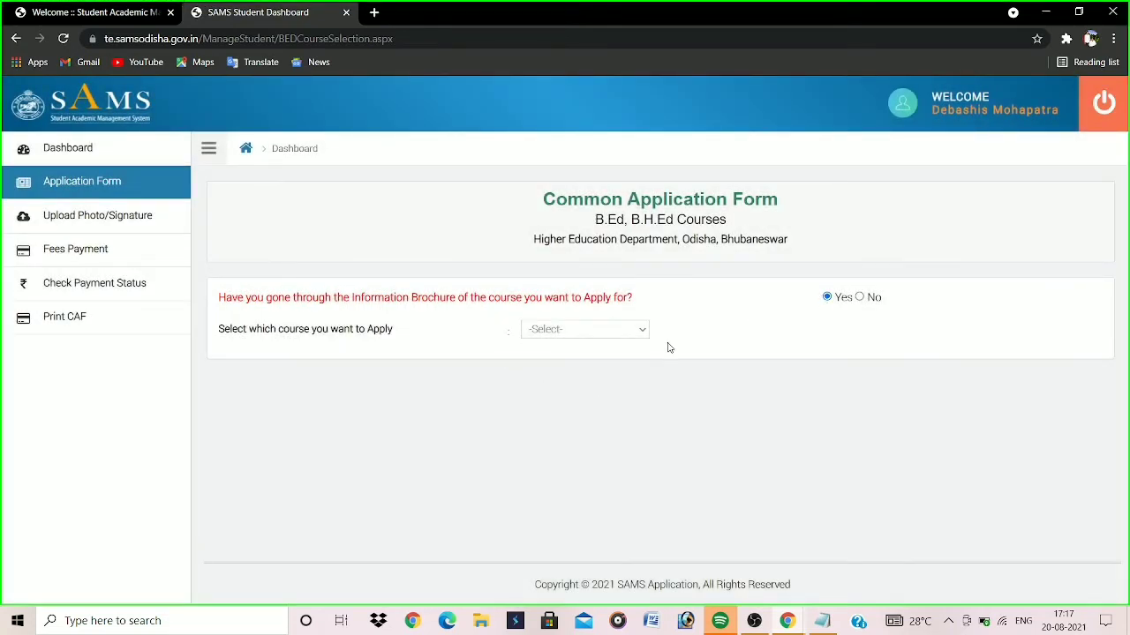
click(597, 332)
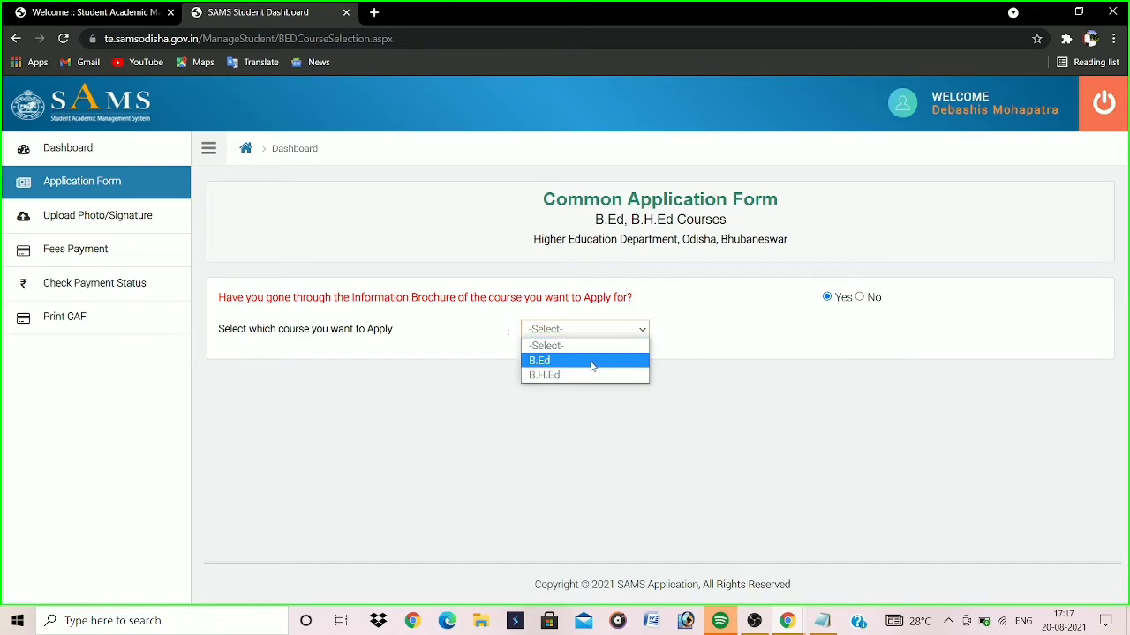
- Choose B.Ed as the course, with 10th Board BSE, Odisha, passing year 2012 and exam type Annual
click(592, 362)
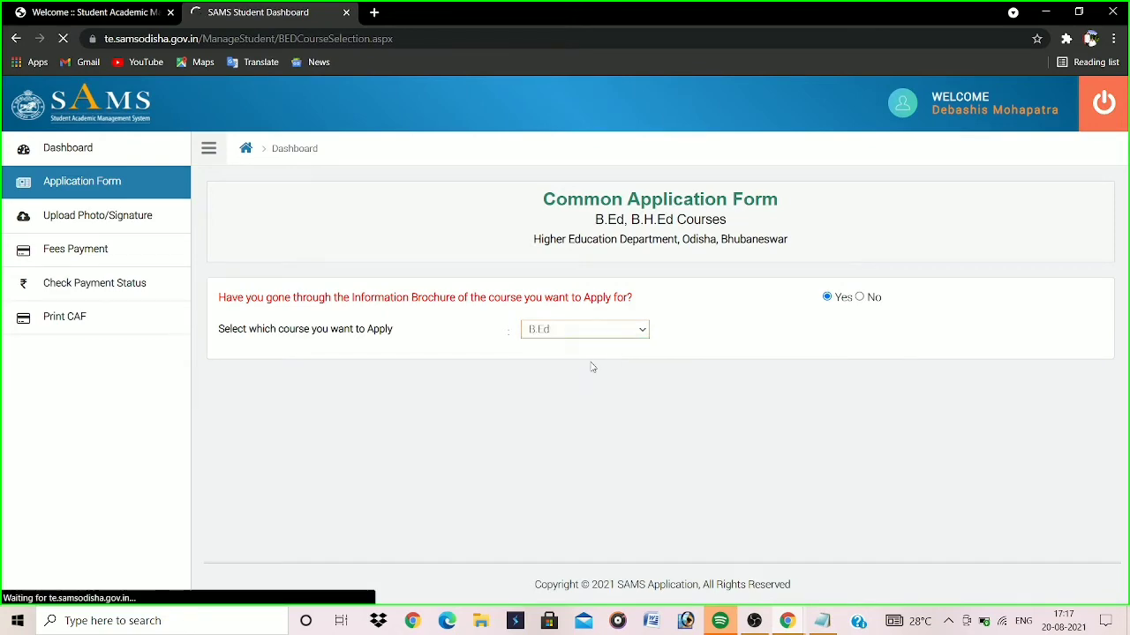
scroll(564, 394, down, 3)
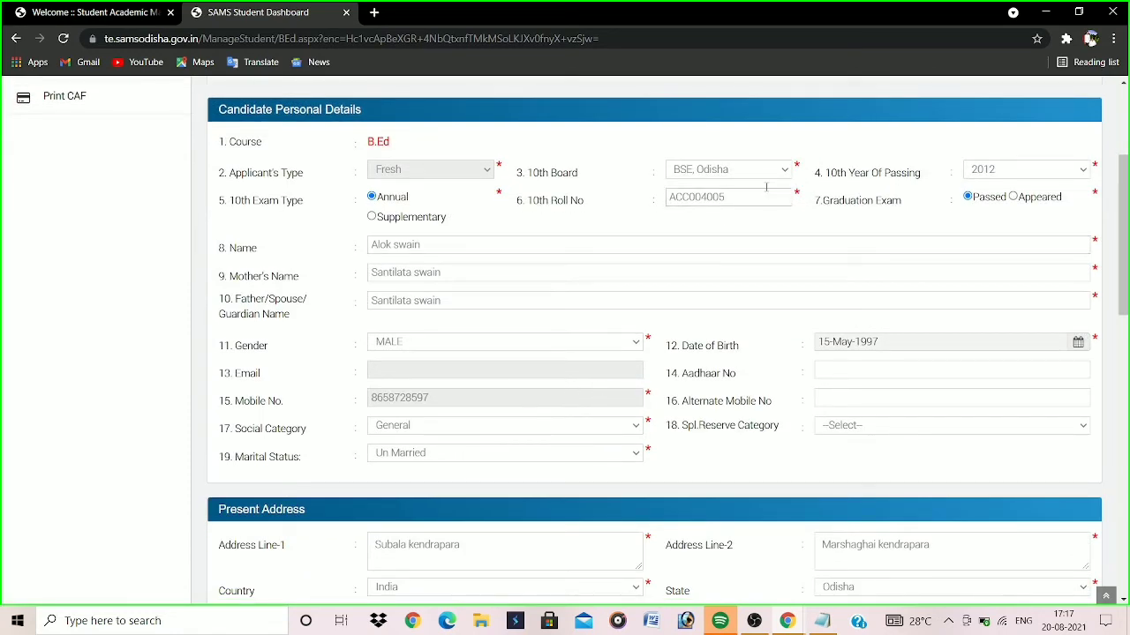
scroll(997, 177, up, 1)
click(700, 245)
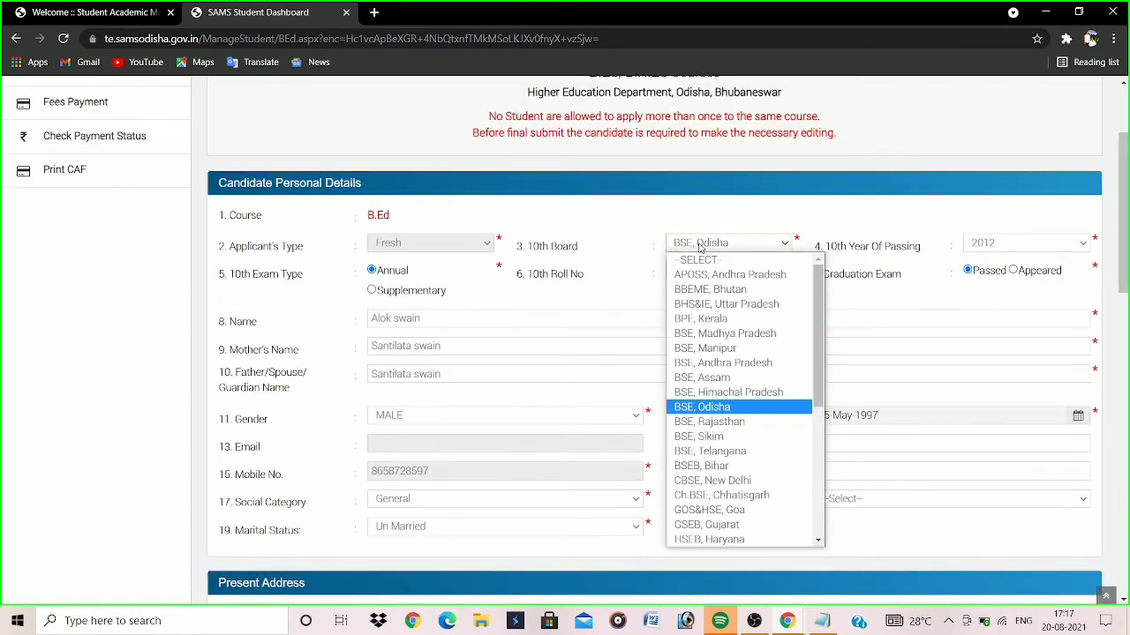
click(701, 408)
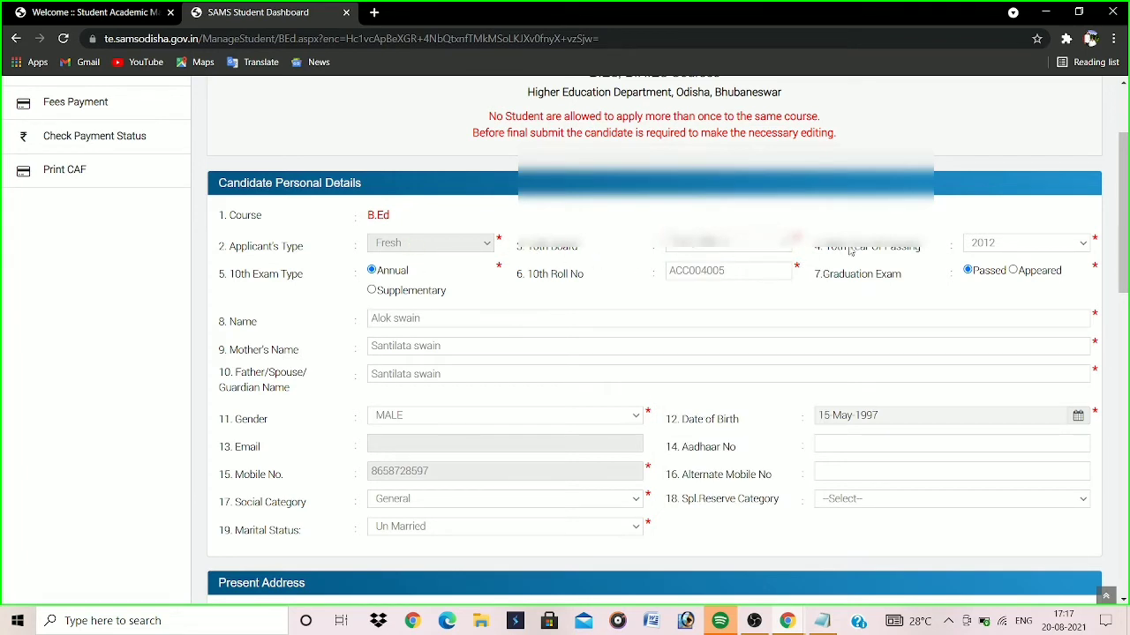
click(990, 248)
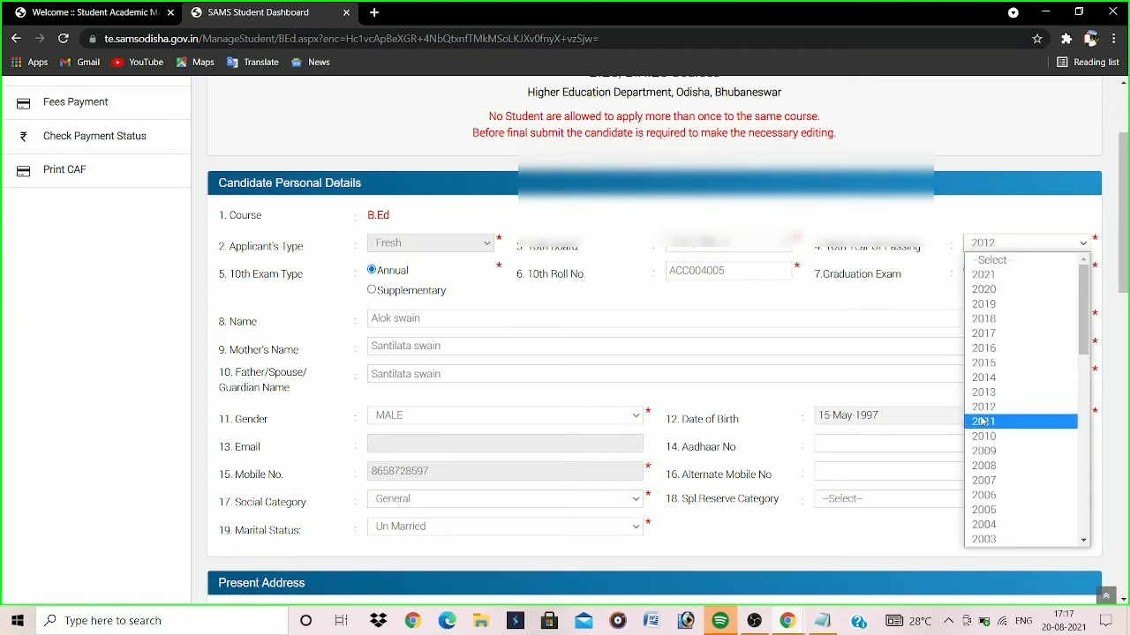
click(1010, 408)
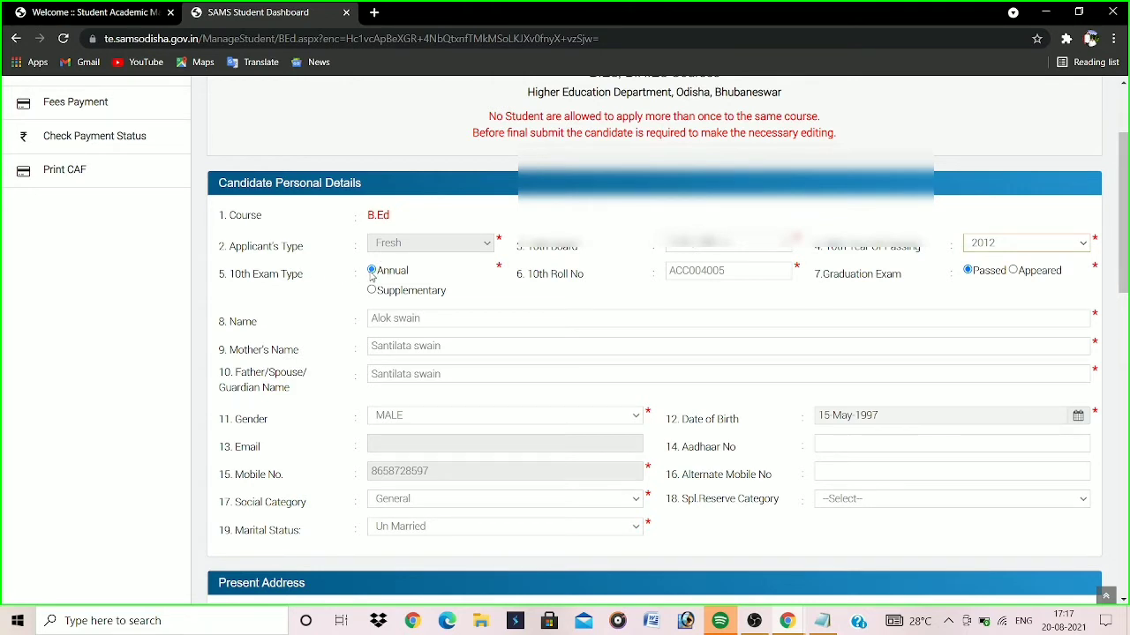
click(372, 271)
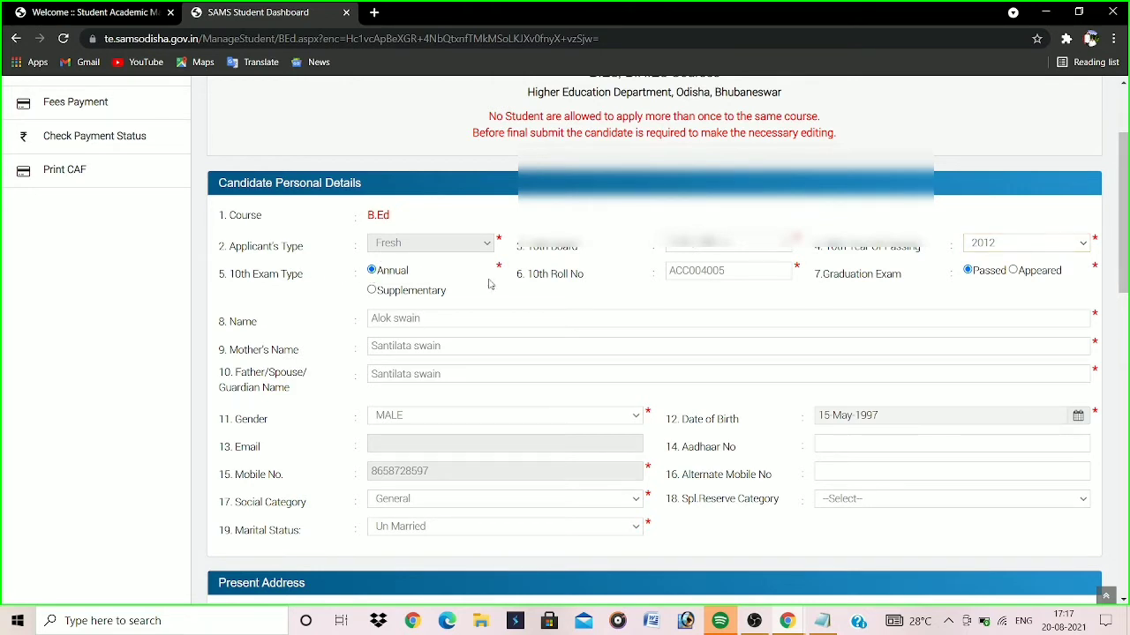
double_click(729, 270)
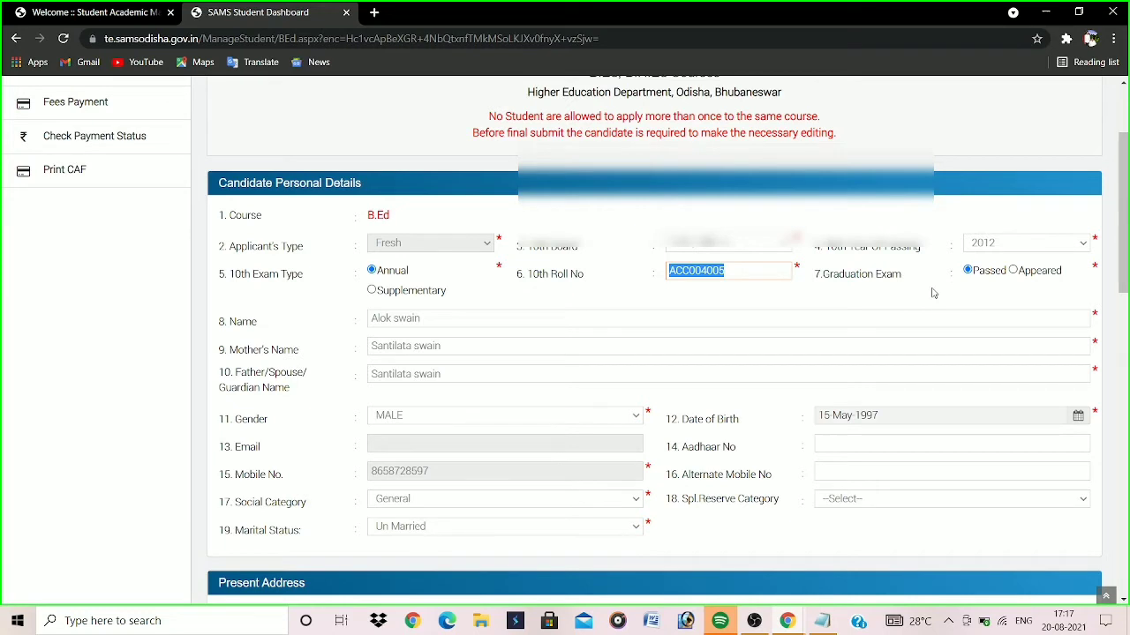
scroll(934, 293, down, 1)
- Enter the candidate's name, mother's name and father/guardian's name in the form
click(437, 244)
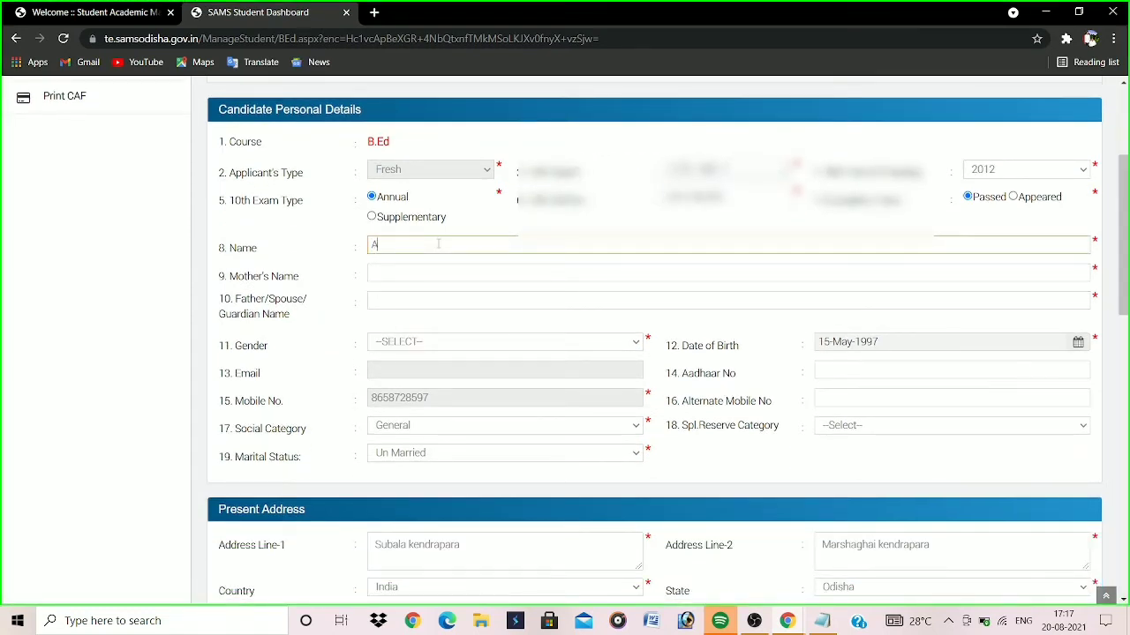
click(429, 272)
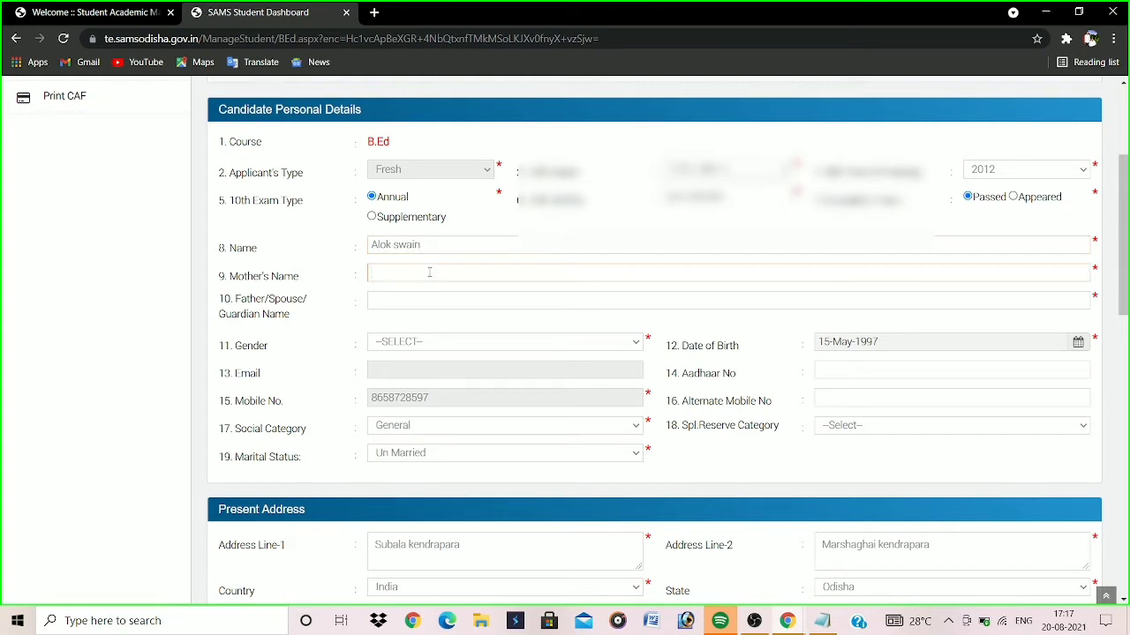
right_click(425, 310)
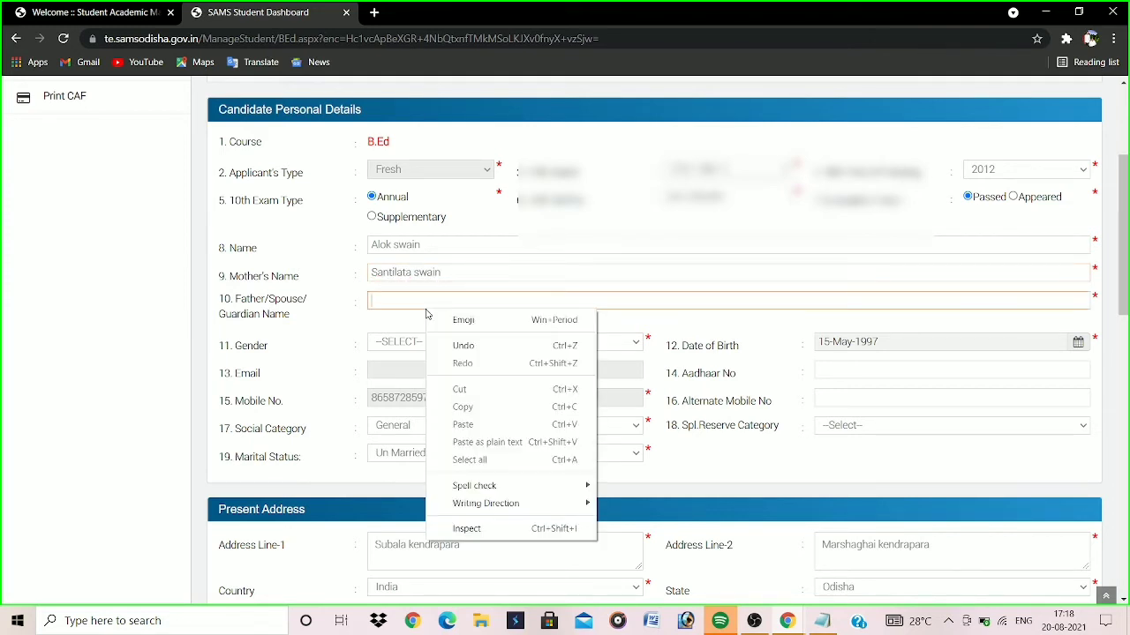
click(426, 307)
text(k)
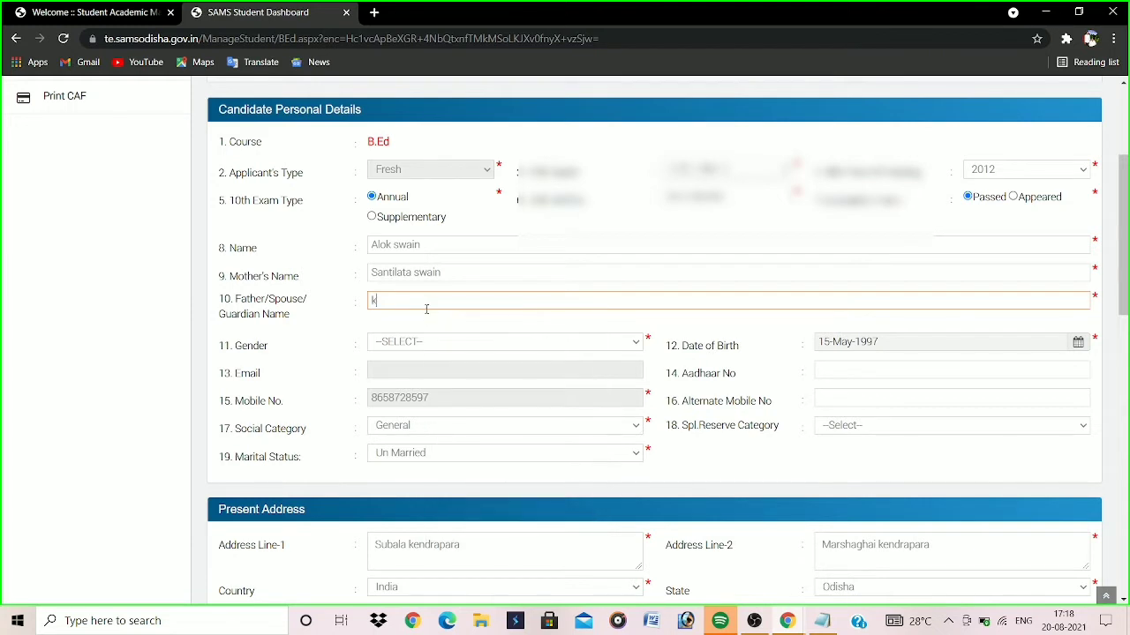
text(ha)
key(super+period)
key(BackSpace)
key(BackSpace)
key(BackSpace)
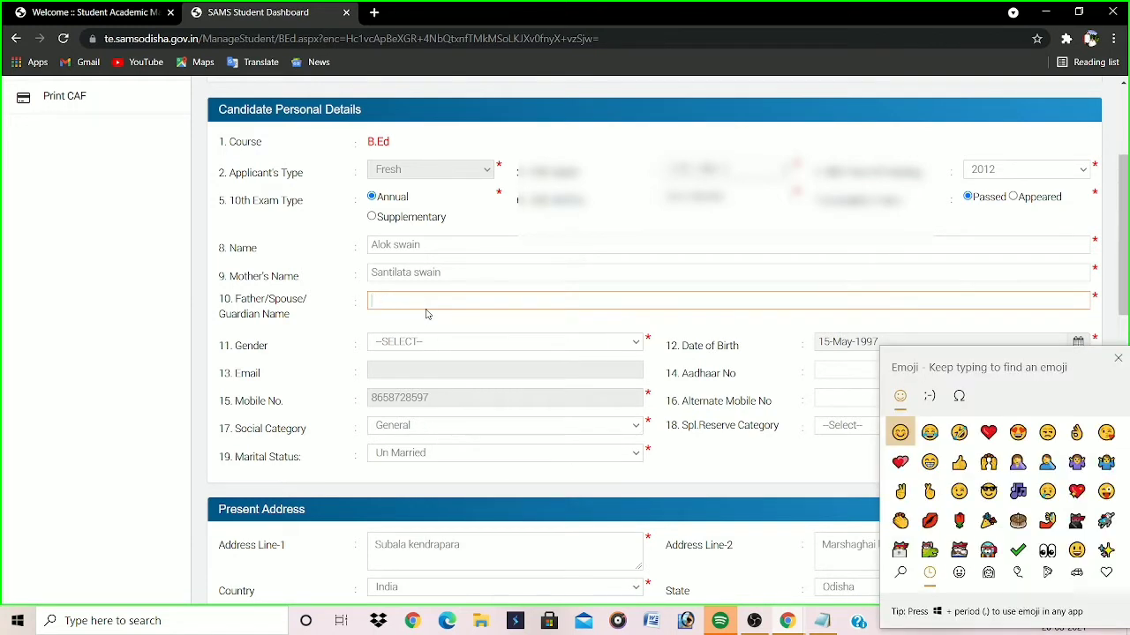
key(Escape)
- Set Gender to MALE and pick the date of birth from the calendar
click(471, 344)
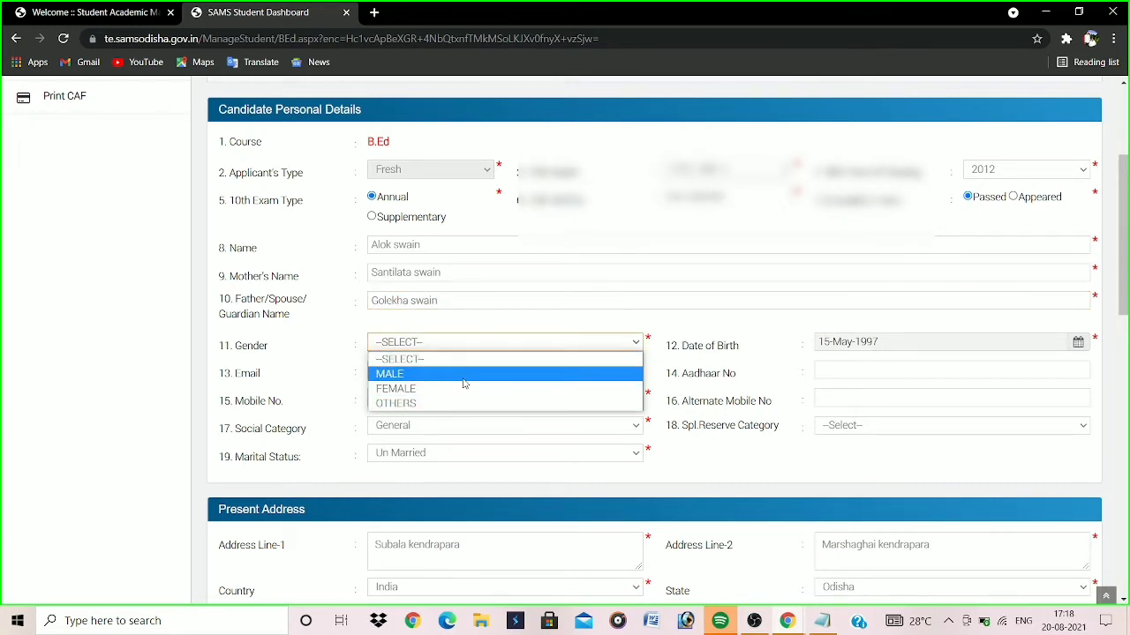
click(463, 378)
click(865, 341)
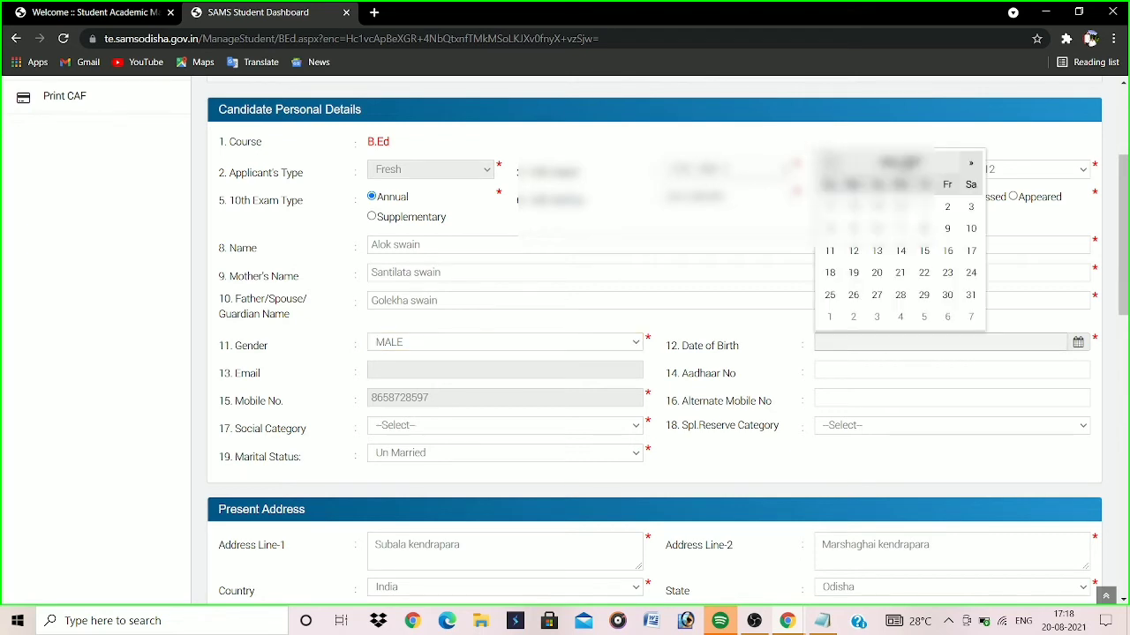
click(924, 250)
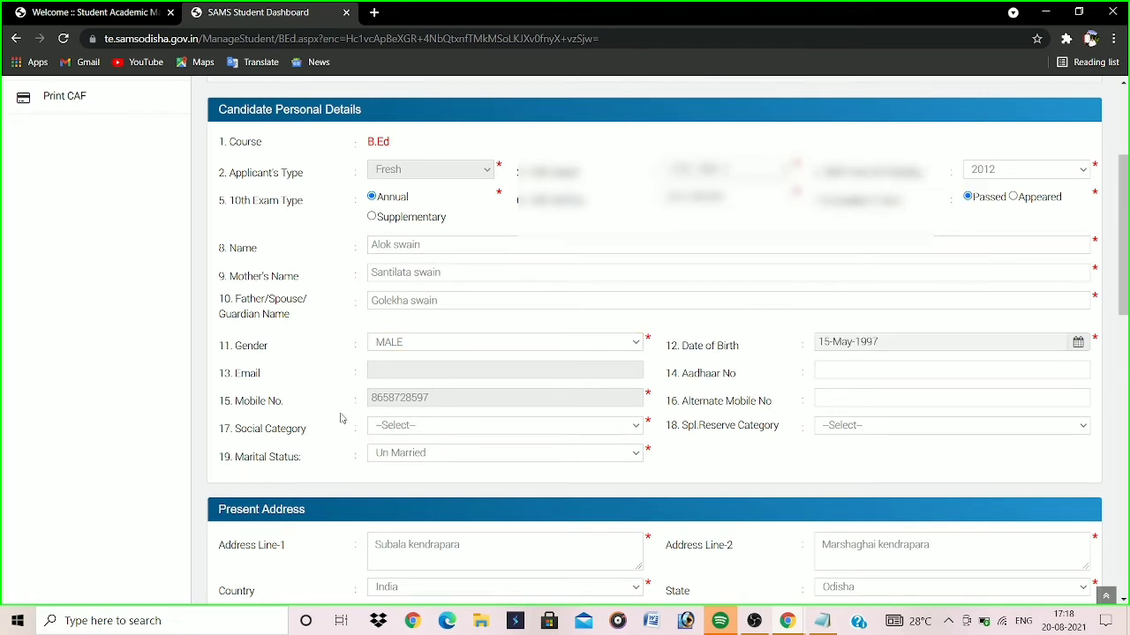
scroll(468, 416, down, 1)
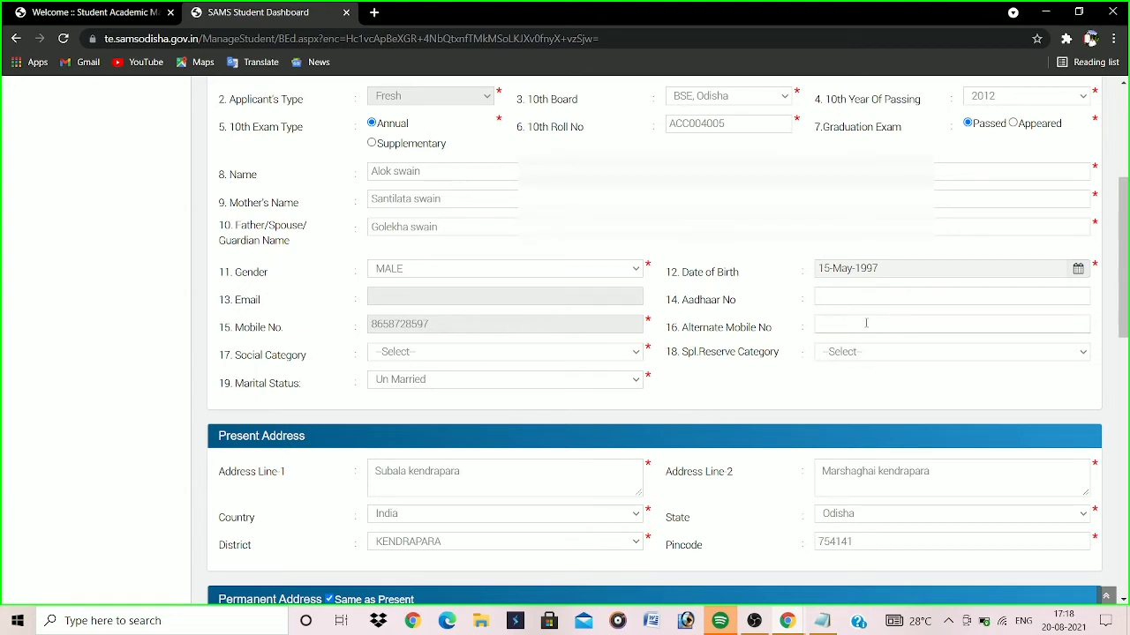
- Set Social Category to General and keep marital status as Un Married
click(448, 353)
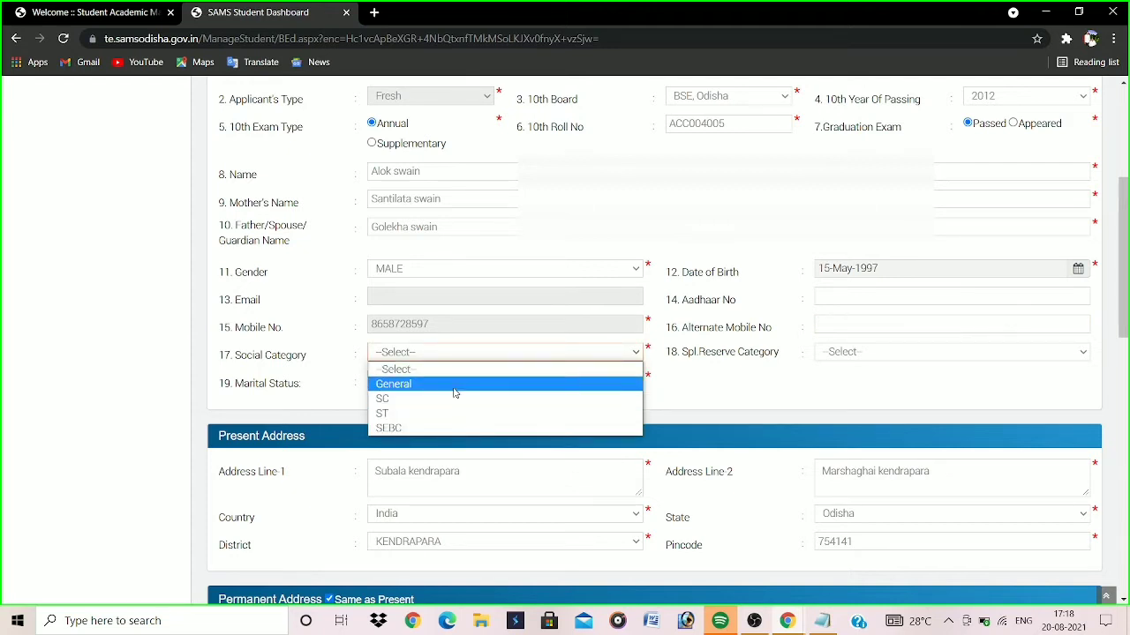
click(454, 388)
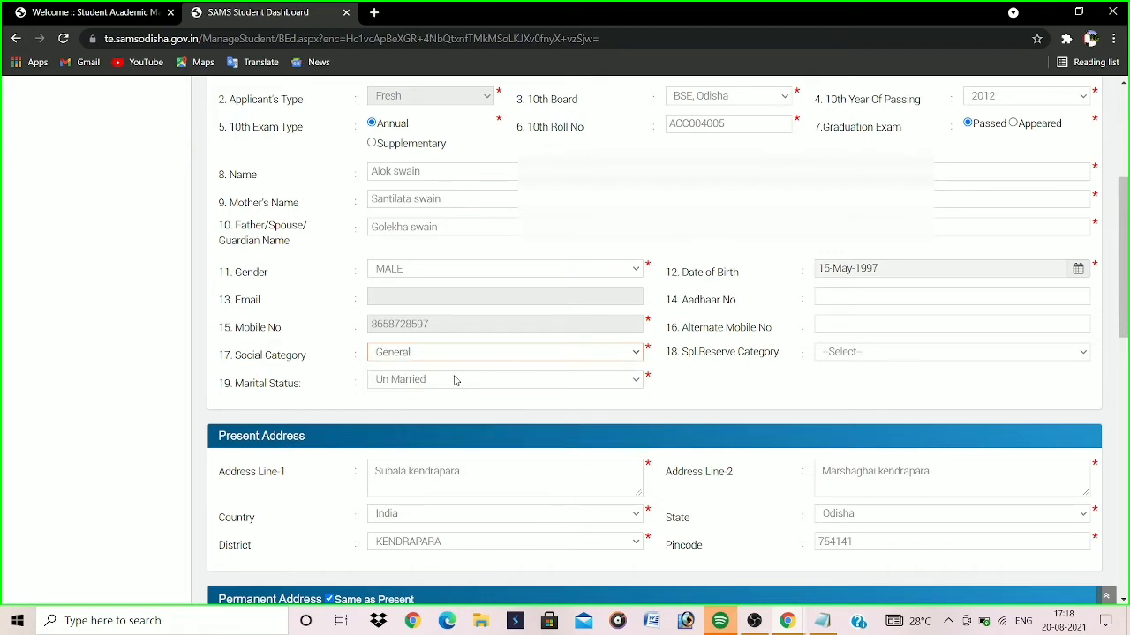
click(422, 382)
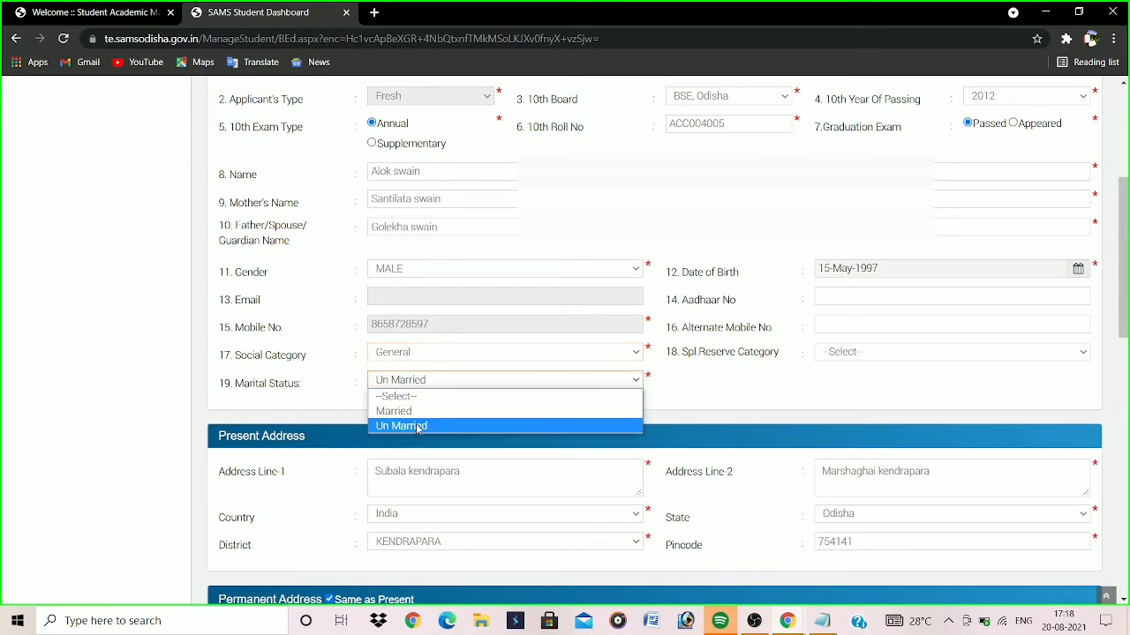
click(419, 427)
- Check present address lines 1 and 2, keeping India as country and KENDRAPARA as district
scroll(596, 347, down, 2)
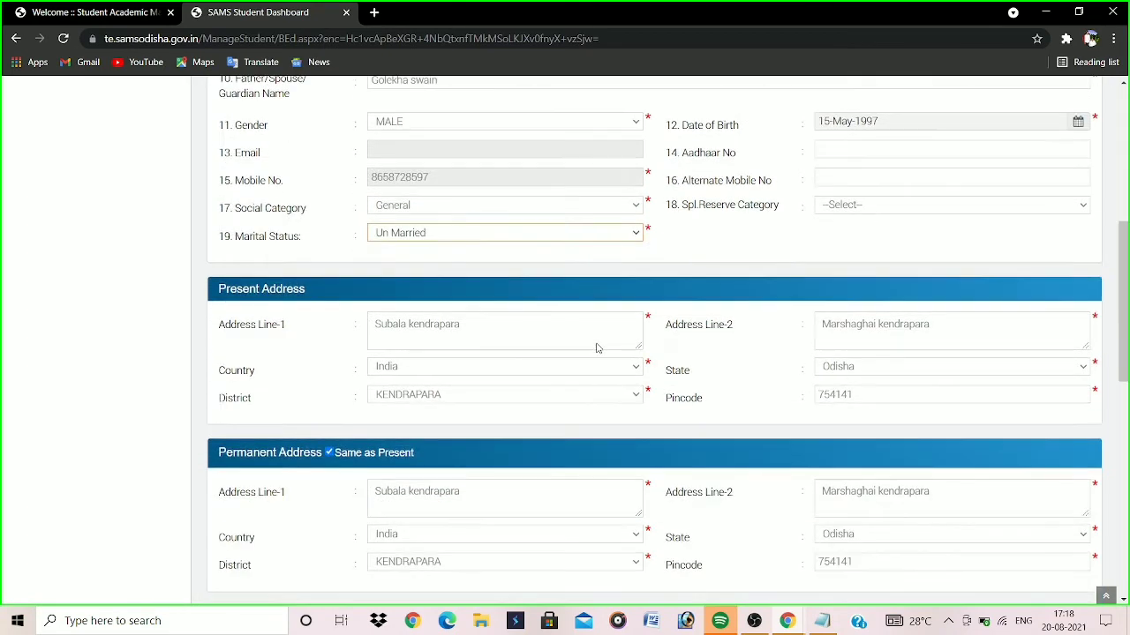
double_click(381, 324)
double_click(478, 321)
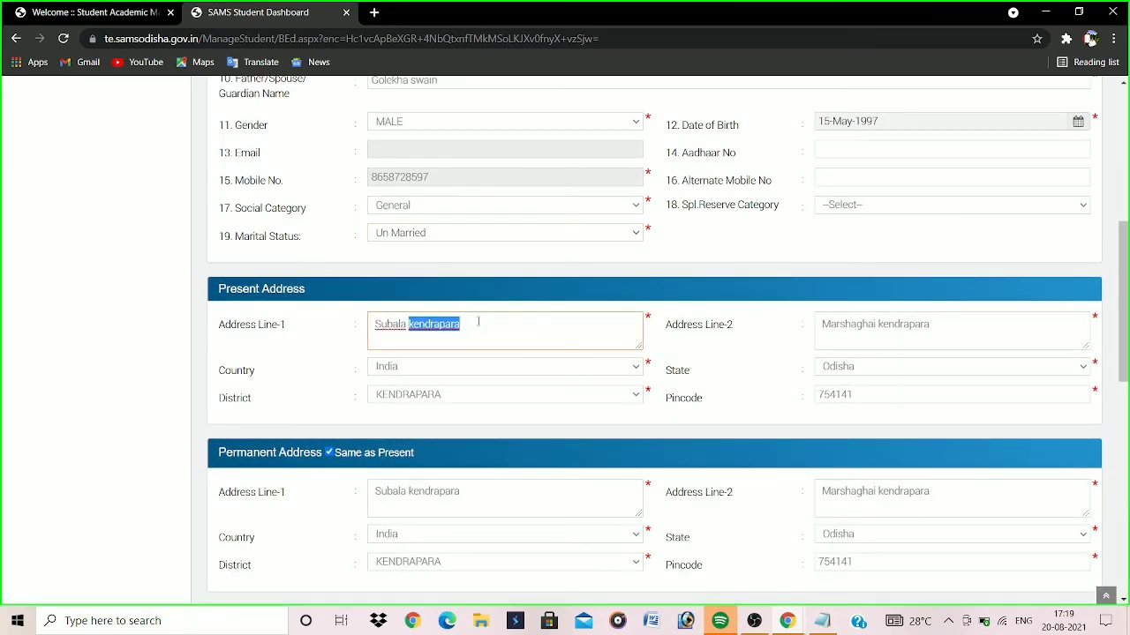
click(900, 335)
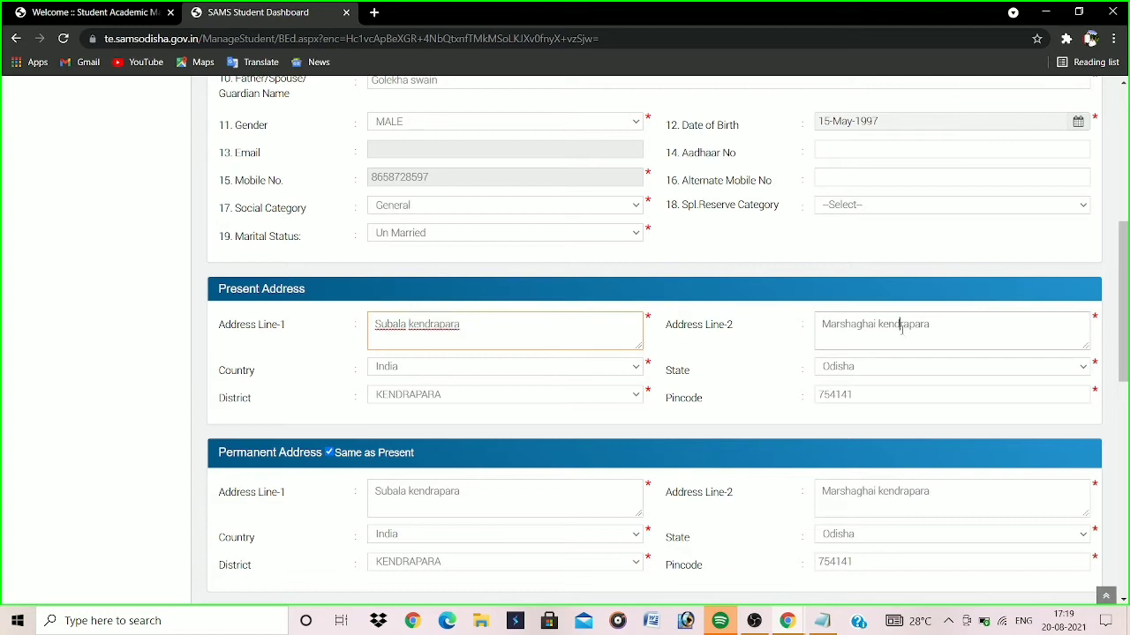
double_click(900, 327)
triple_click(900, 327)
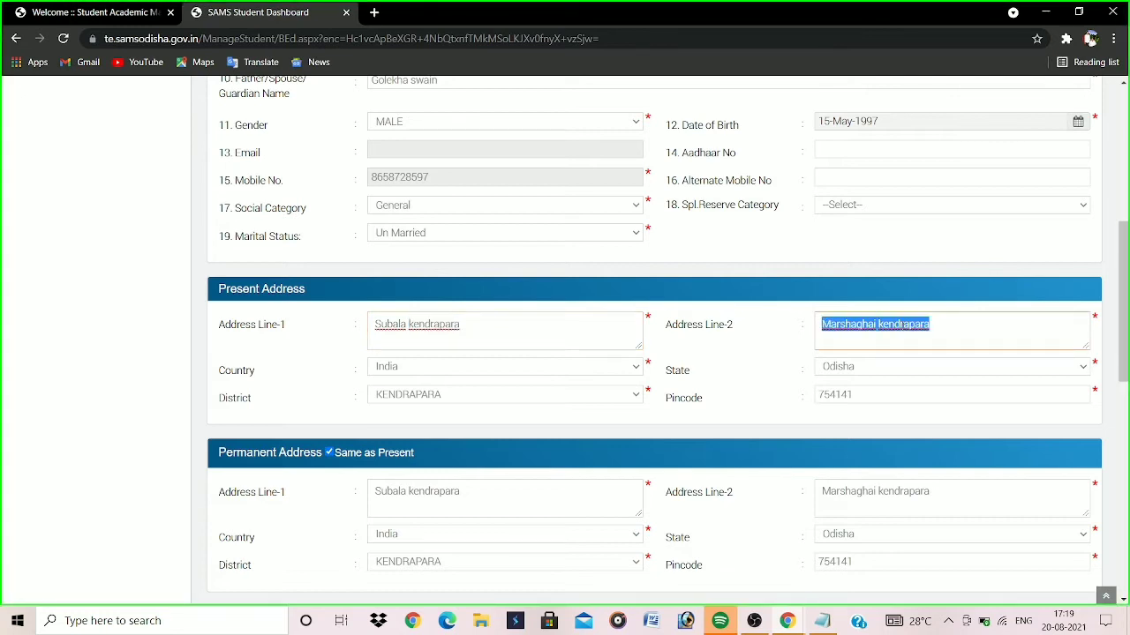
click(417, 365)
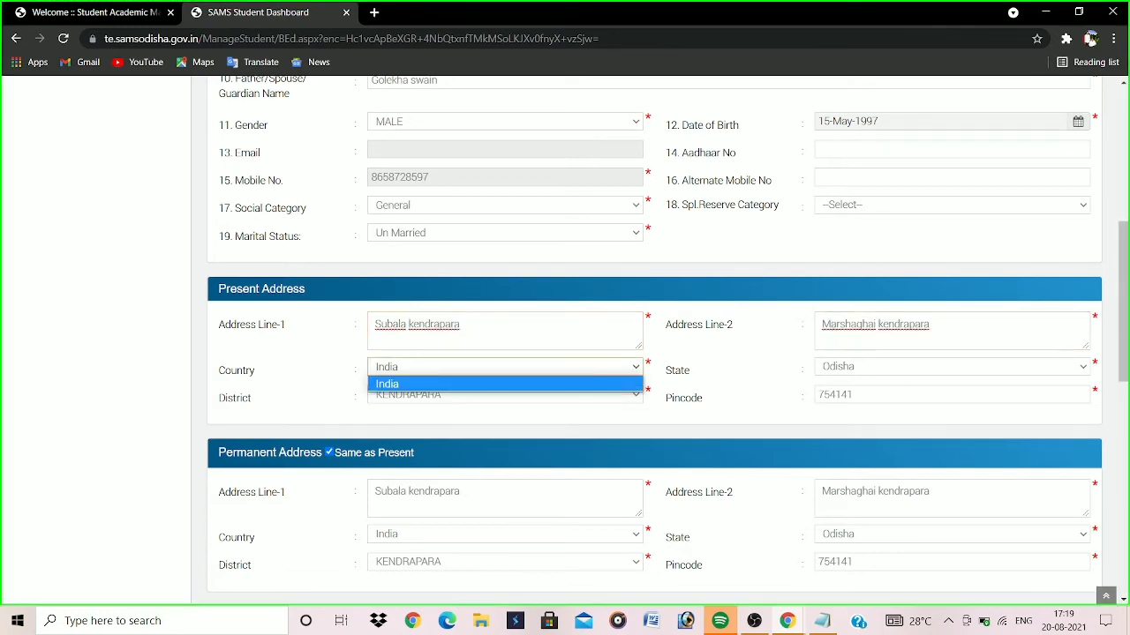
click(871, 367)
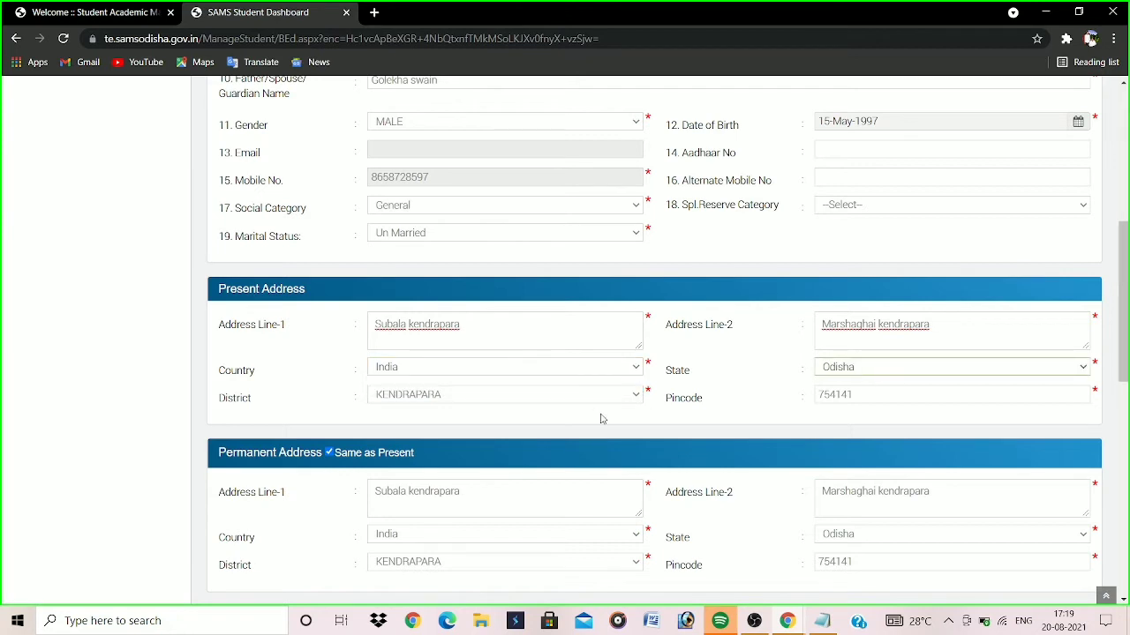
click(447, 397)
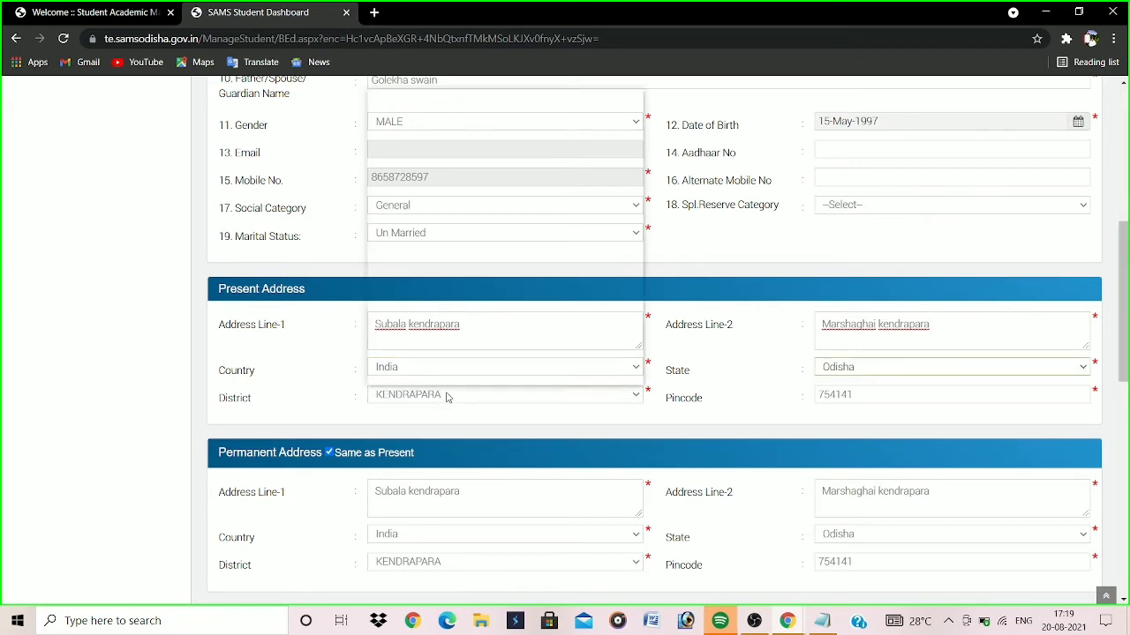
click(448, 397)
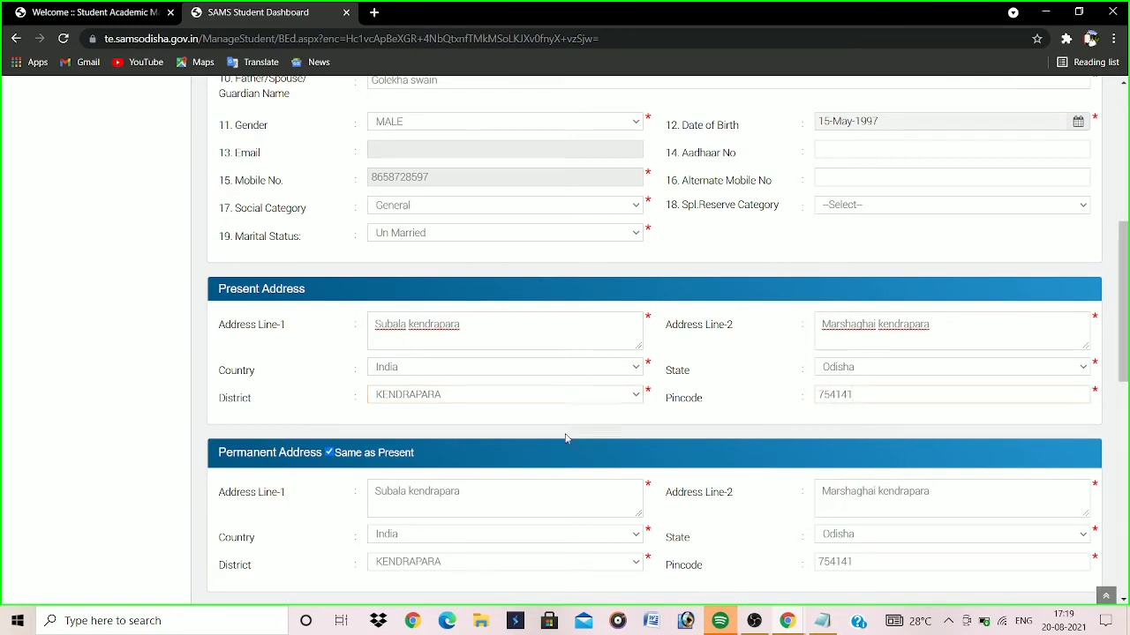
scroll(565, 442, down, 3)
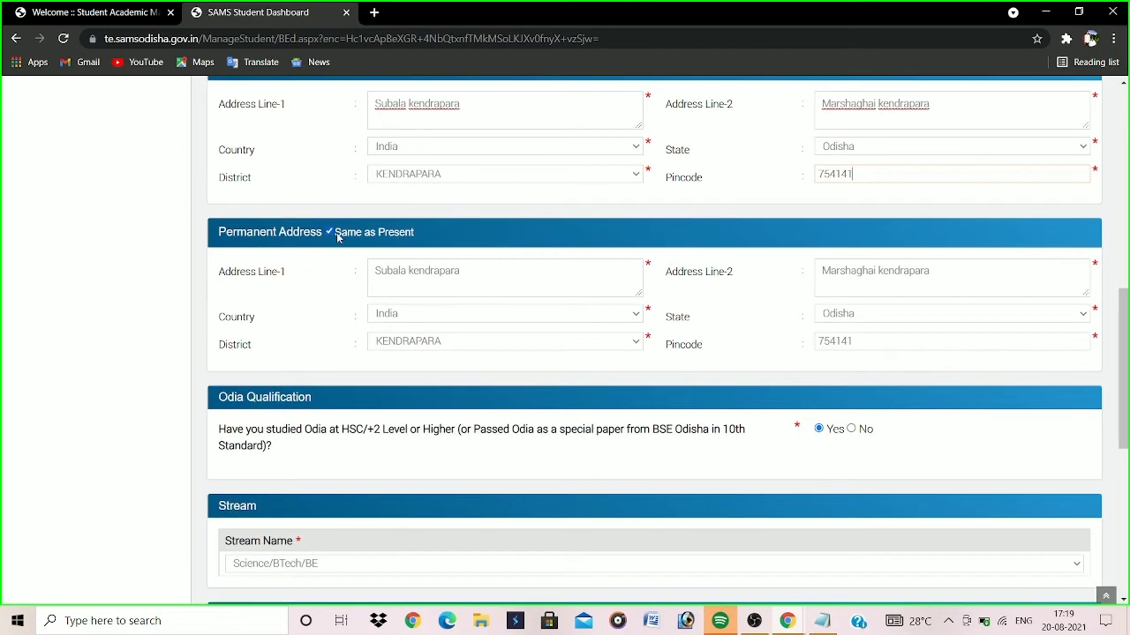
click(328, 232)
drag(236, 232, 329, 234)
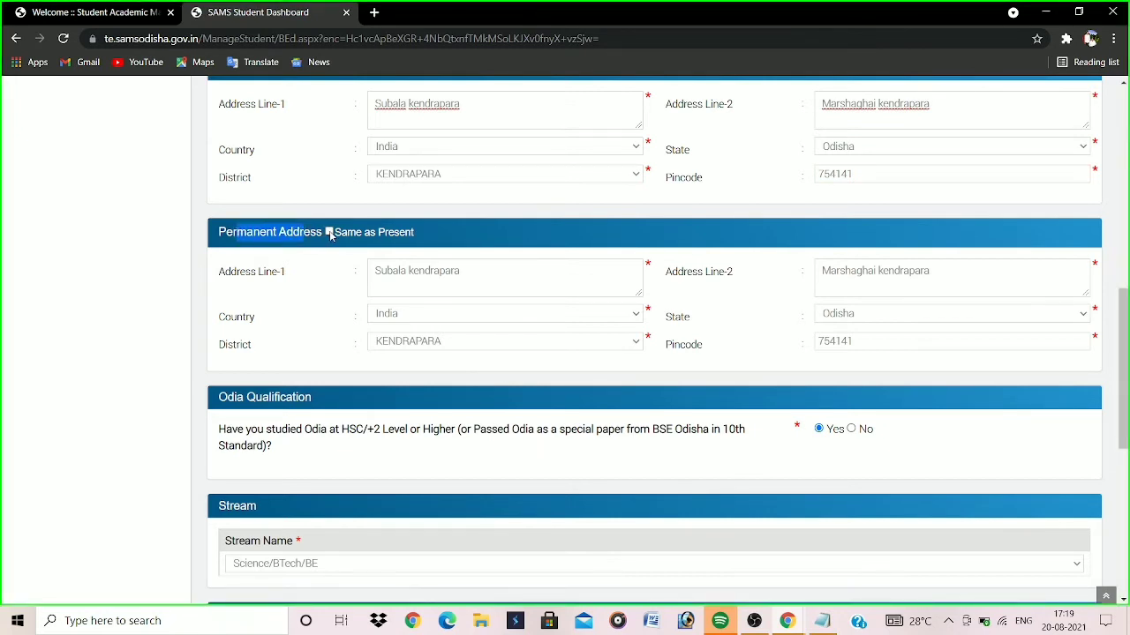
click(329, 233)
click(329, 233)
click(498, 274)
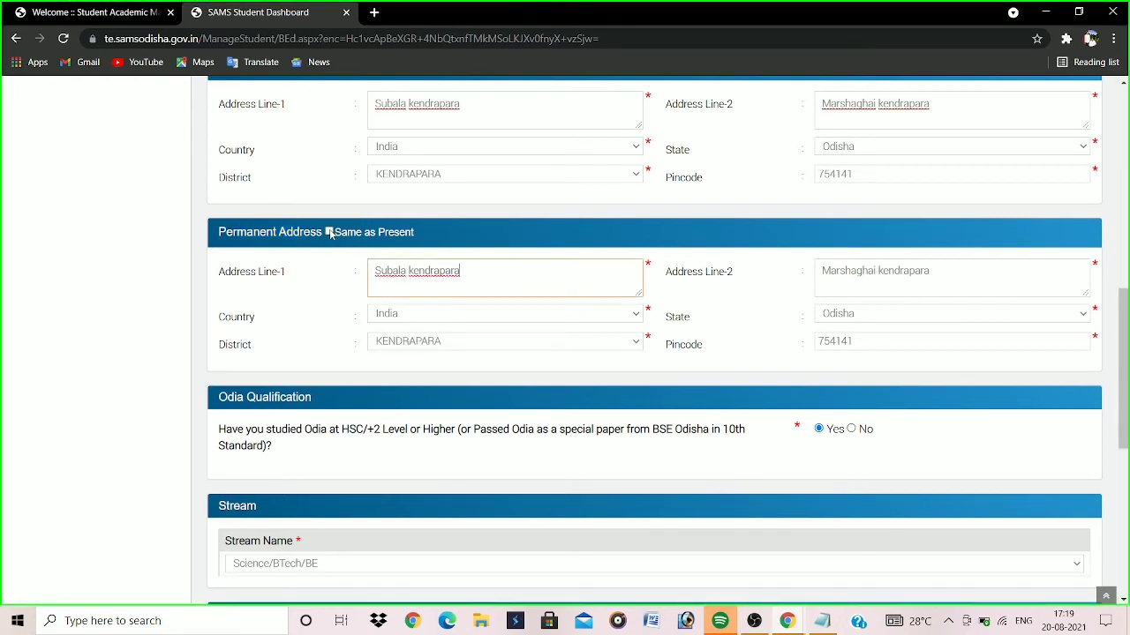
click(329, 233)
scroll(472, 274, down, 2)
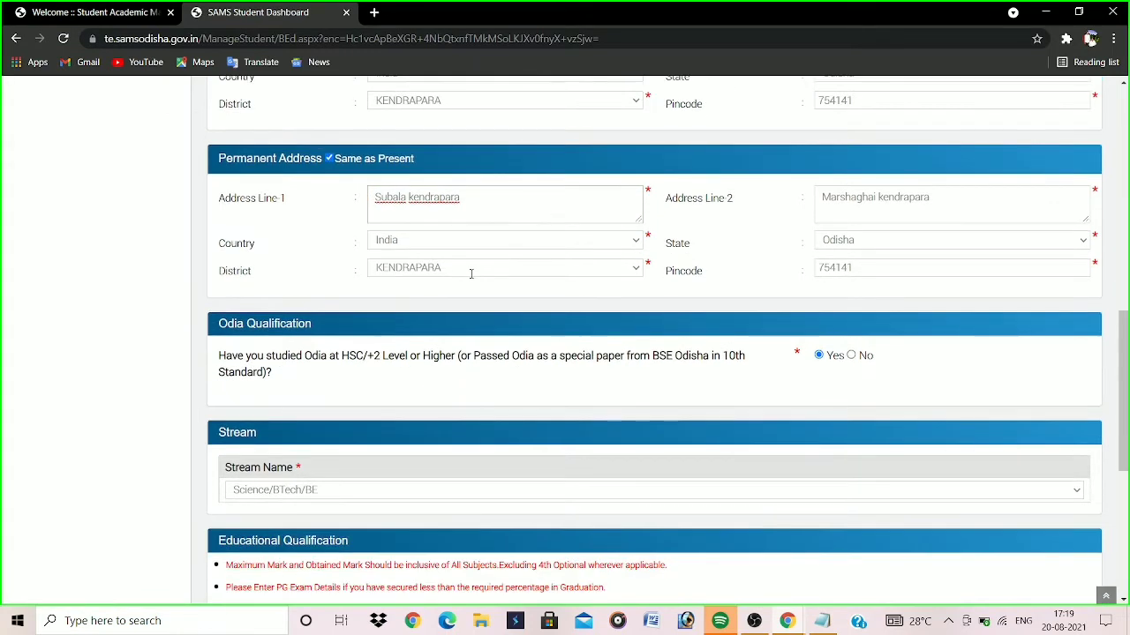
scroll(471, 277, down, 1)
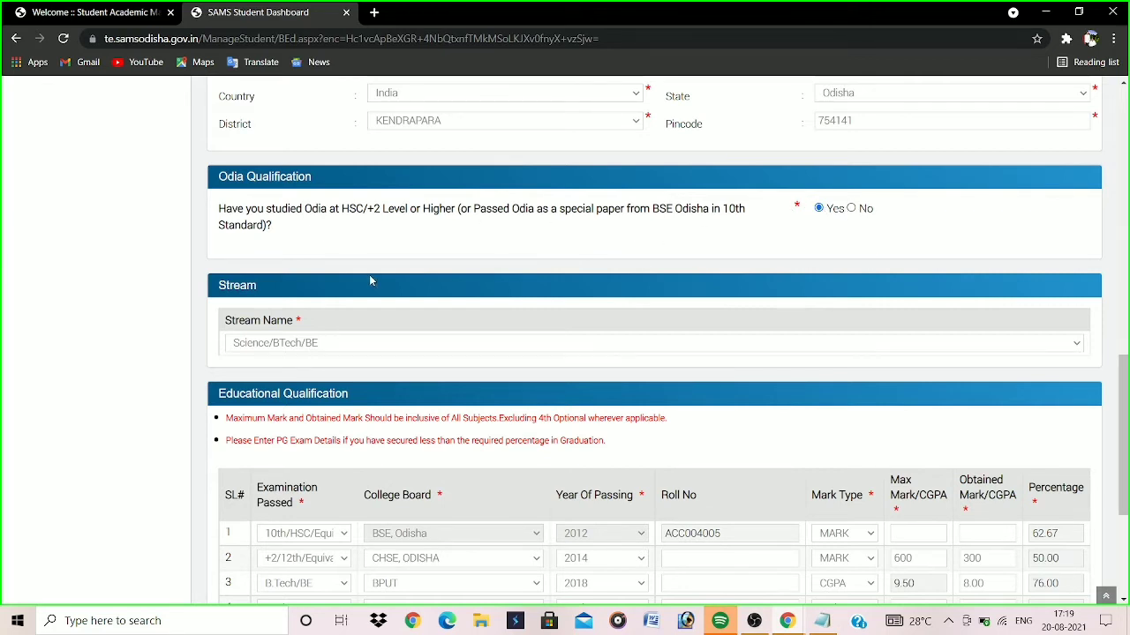
scroll(371, 281, down, 2)
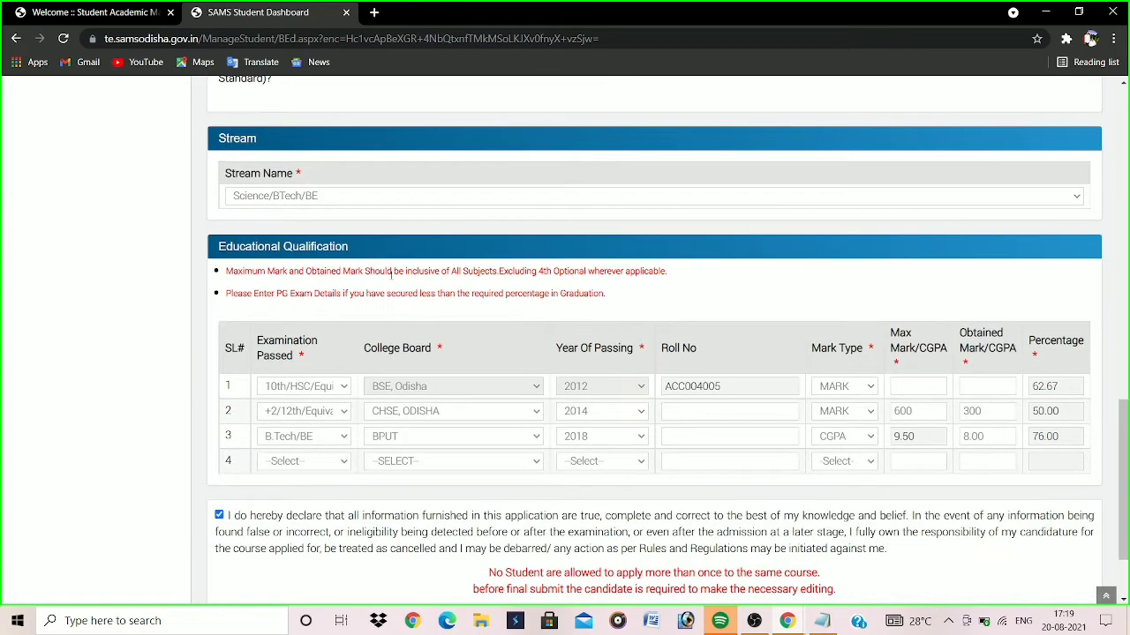
click(342, 196)
key(Up)
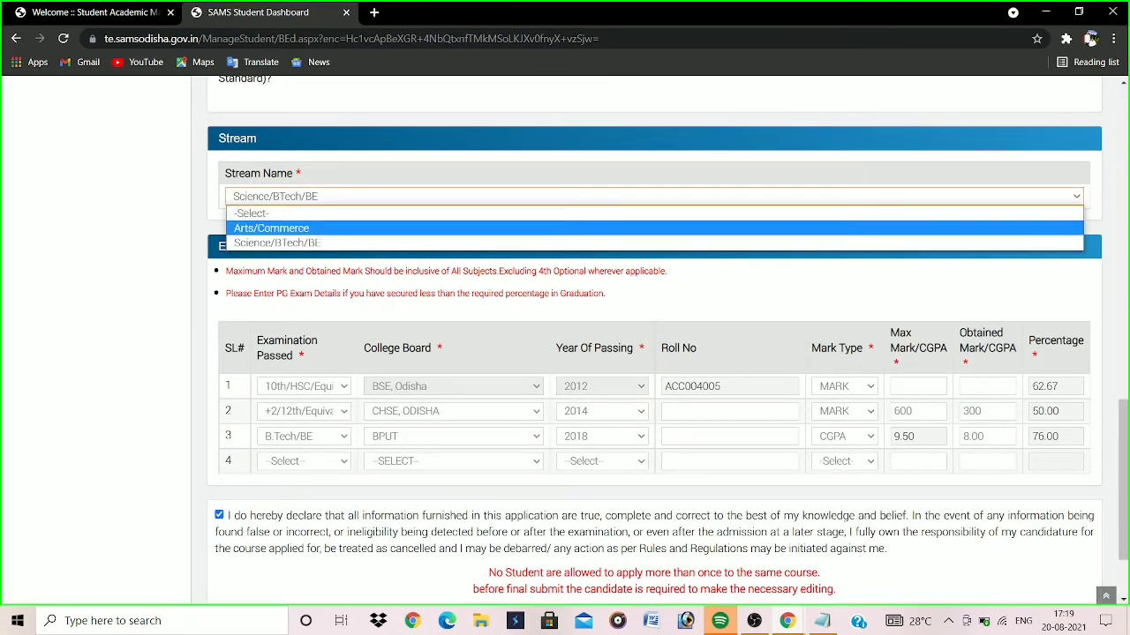
key(Down)
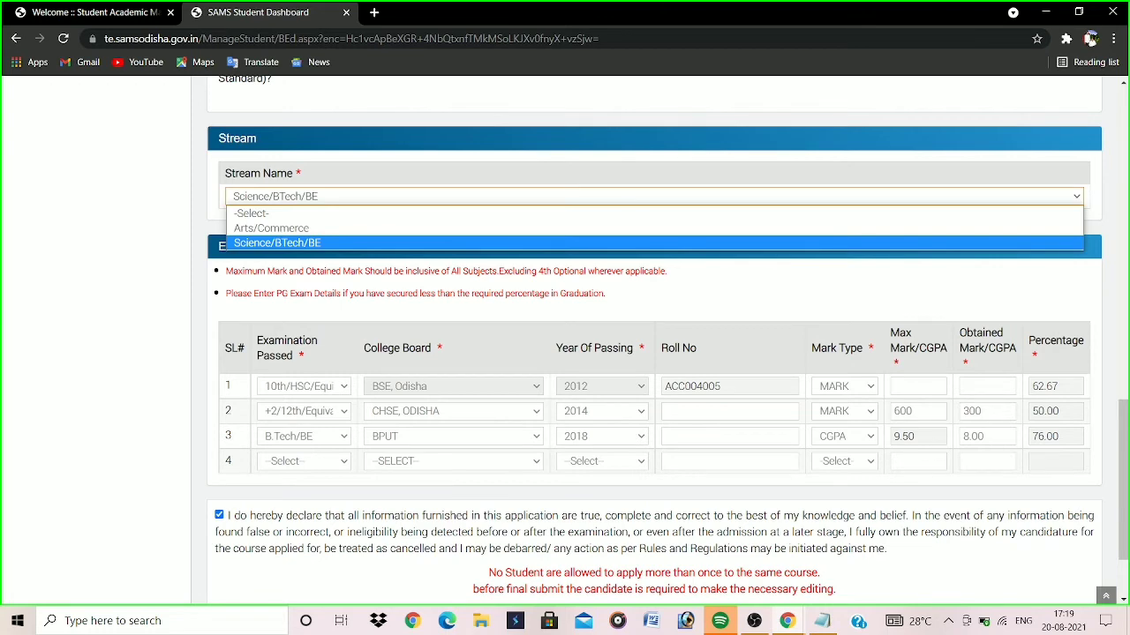
key(Up)
key(Up)
key(Down)
key(Down)
click(308, 242)
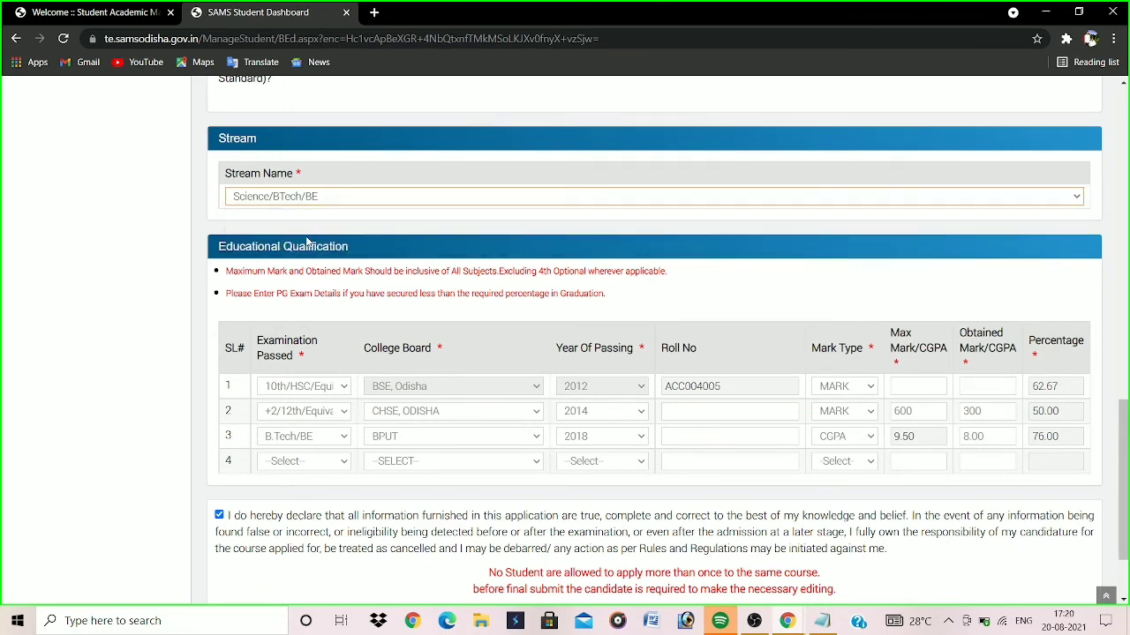
scroll(375, 292, down, 2)
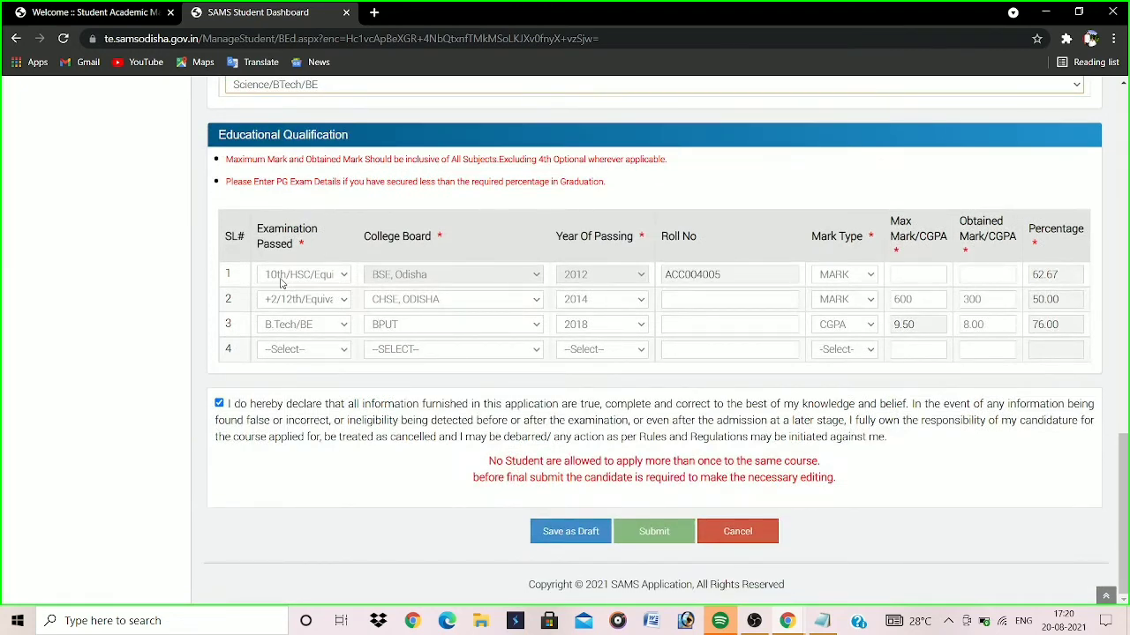
scroll(314, 256, up, 1)
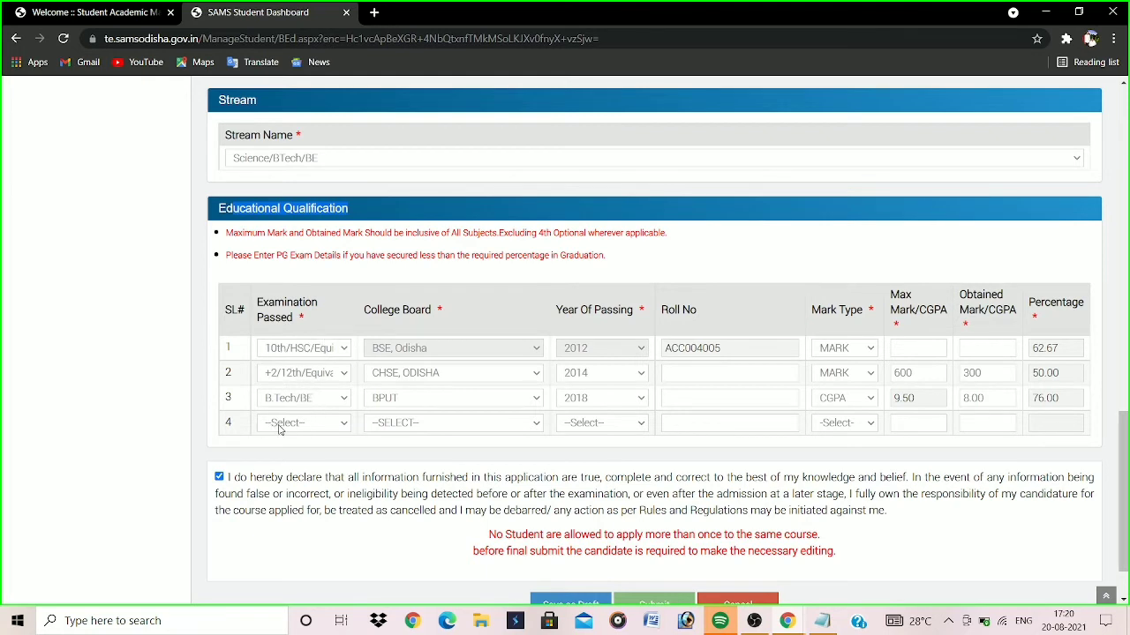
- Enter 10th exam row 1 as MARK type: 600 maximum, 376 obtained (62.67%)
click(341, 349)
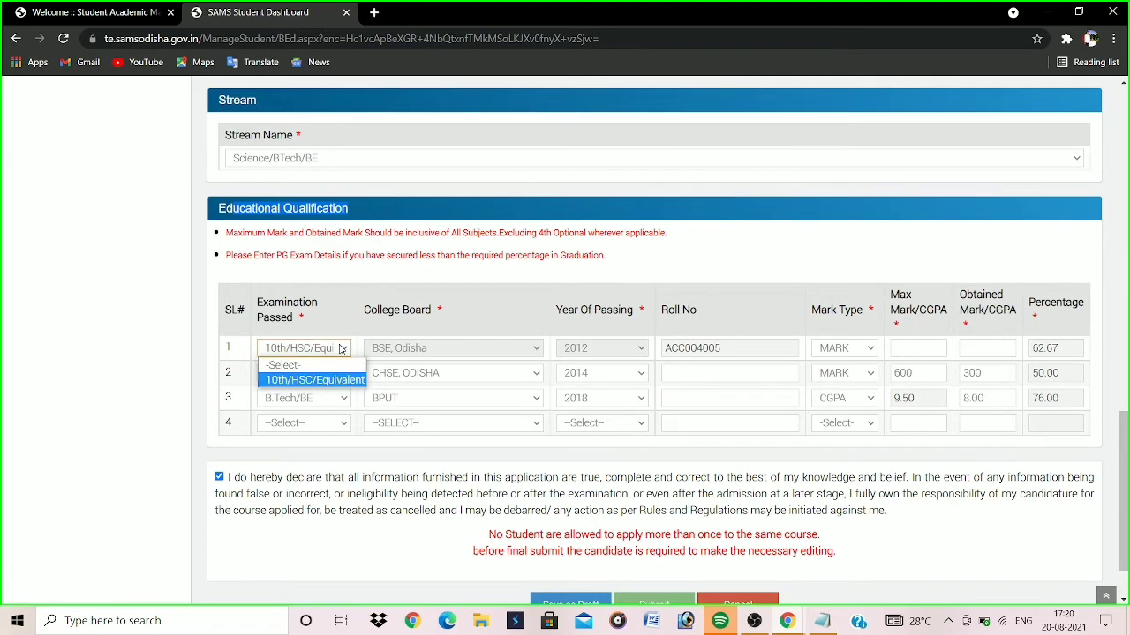
click(341, 350)
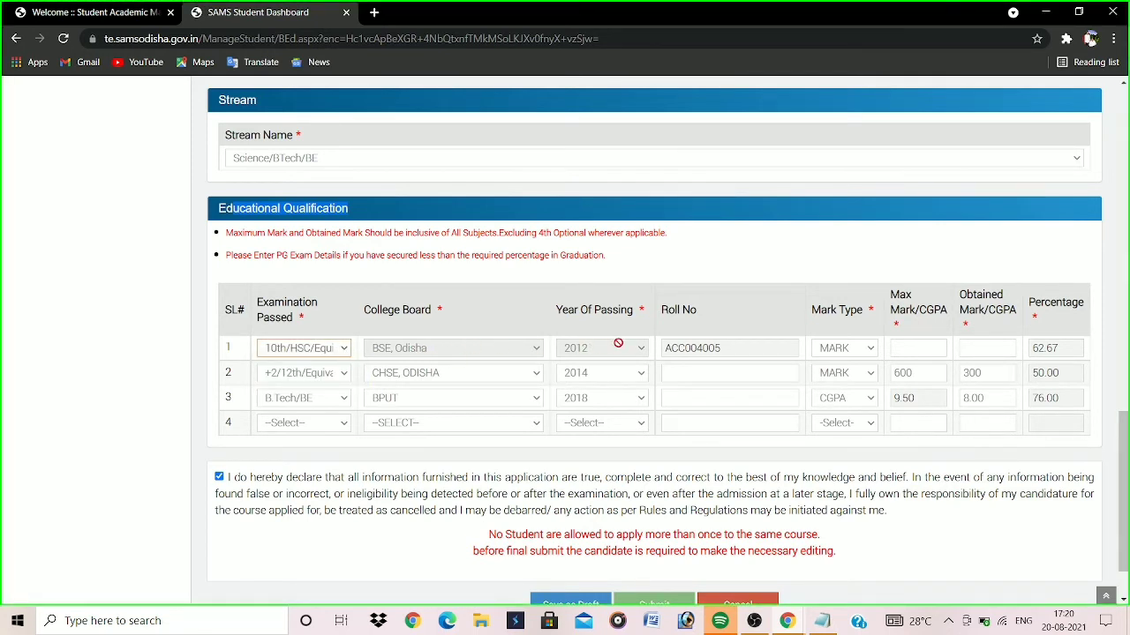
click(737, 350)
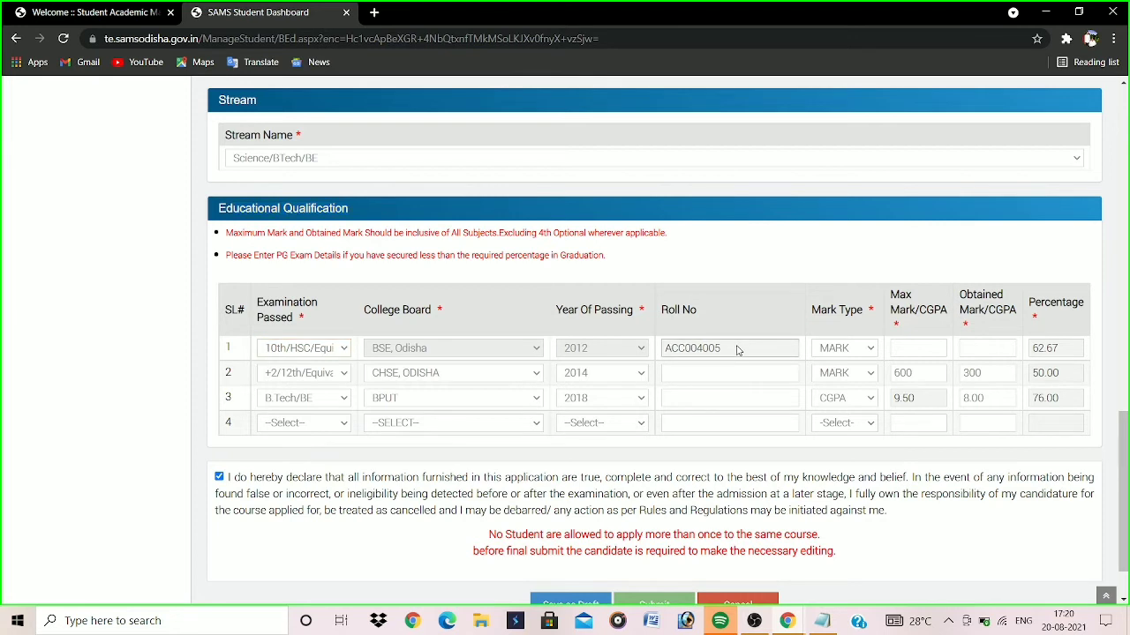
click(869, 350)
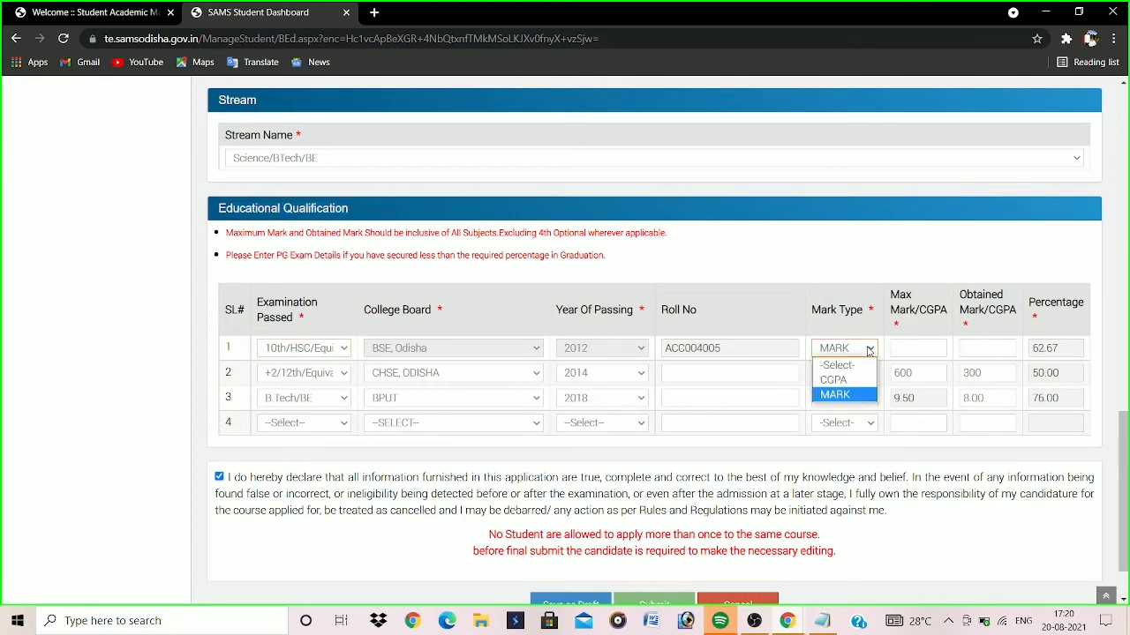
click(868, 350)
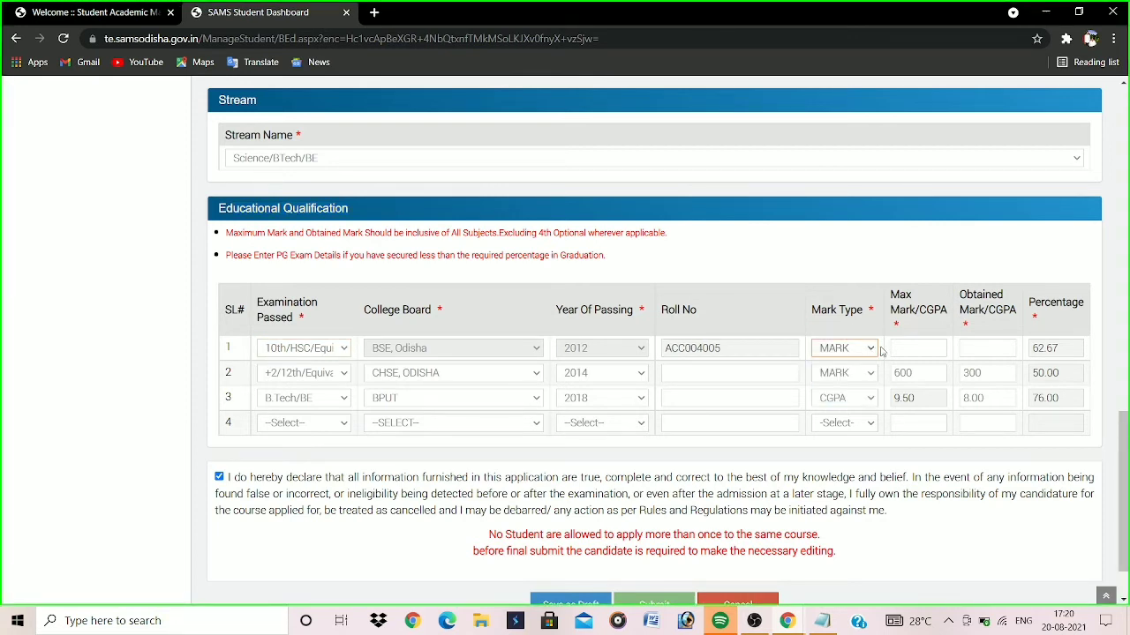
click(917, 347)
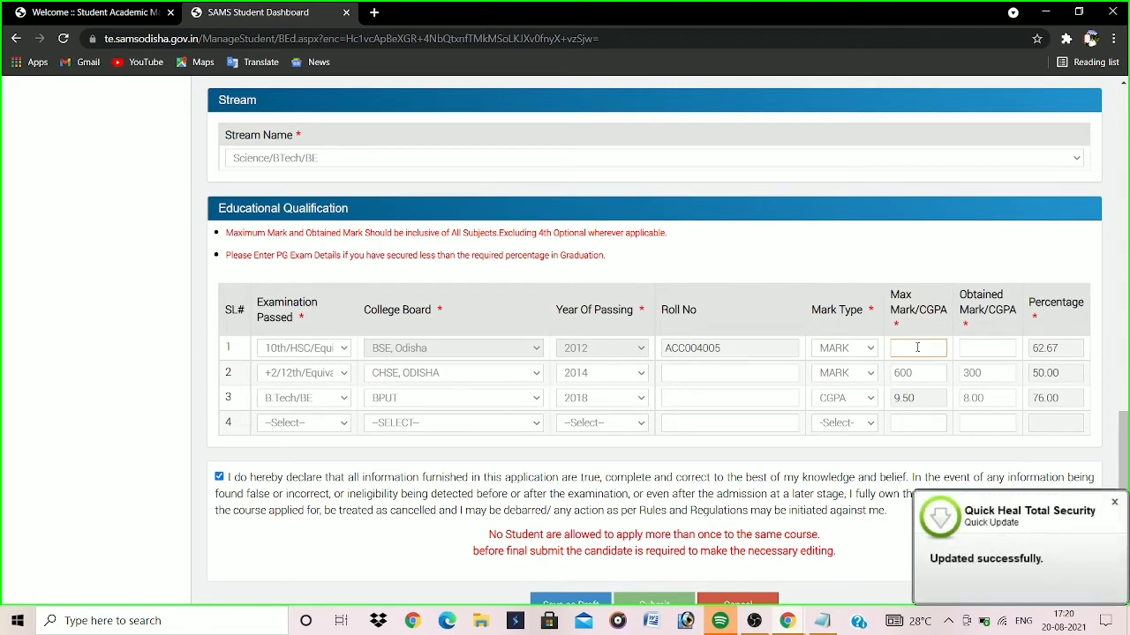
text(600)
click(985, 344)
click(1054, 348)
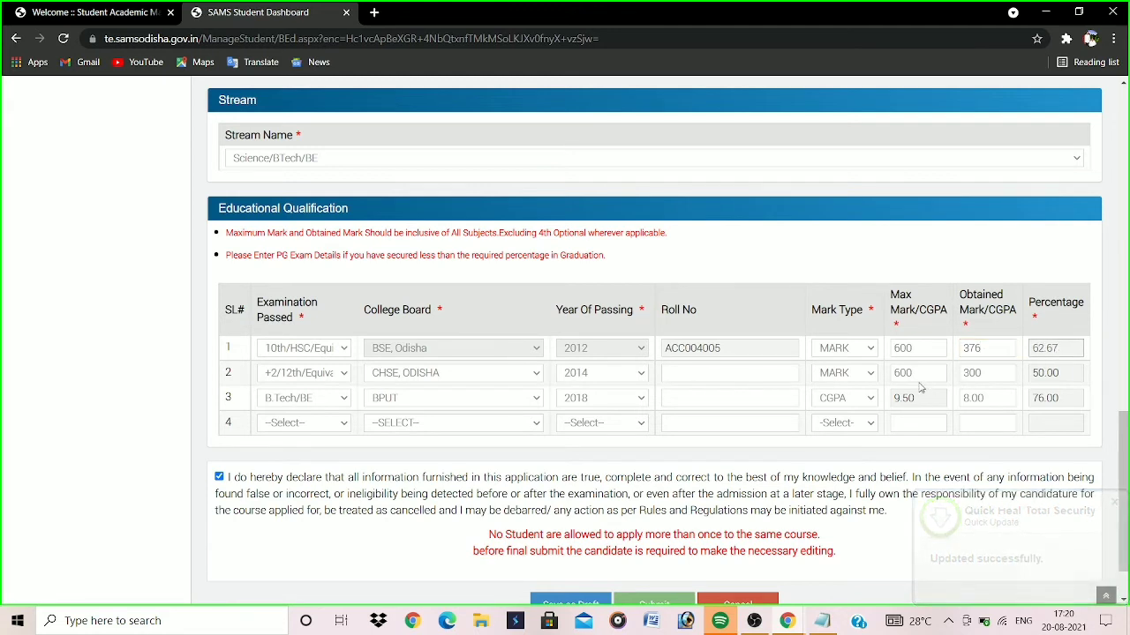
- Review row 2, keeping +2/12th, passing year 2014 and mark type MARK
click(296, 374)
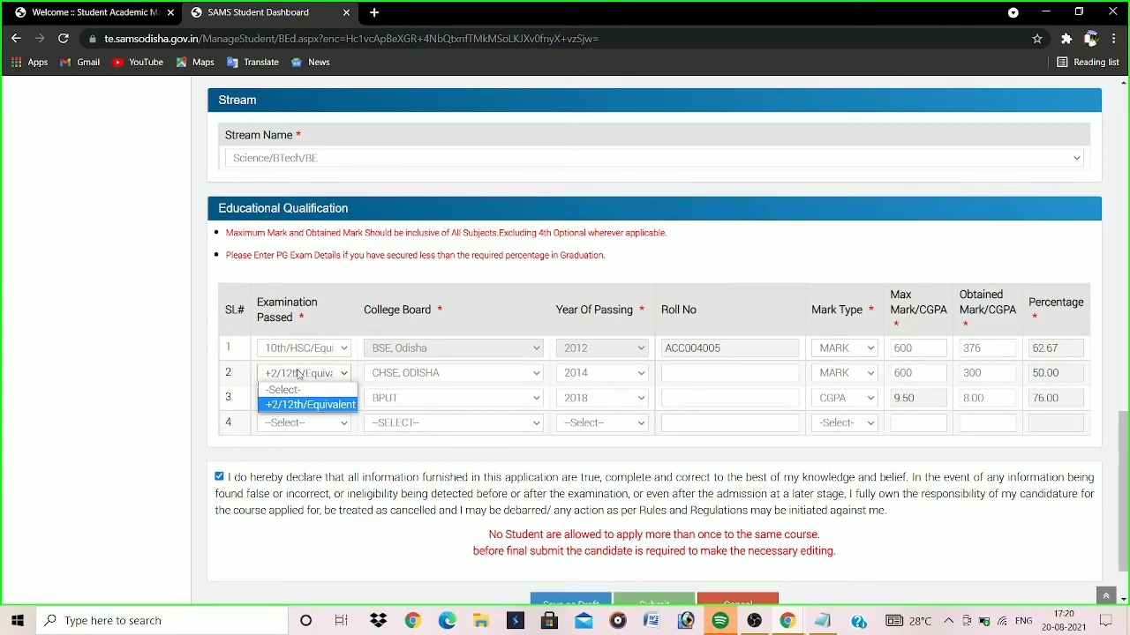
click(445, 379)
click(451, 379)
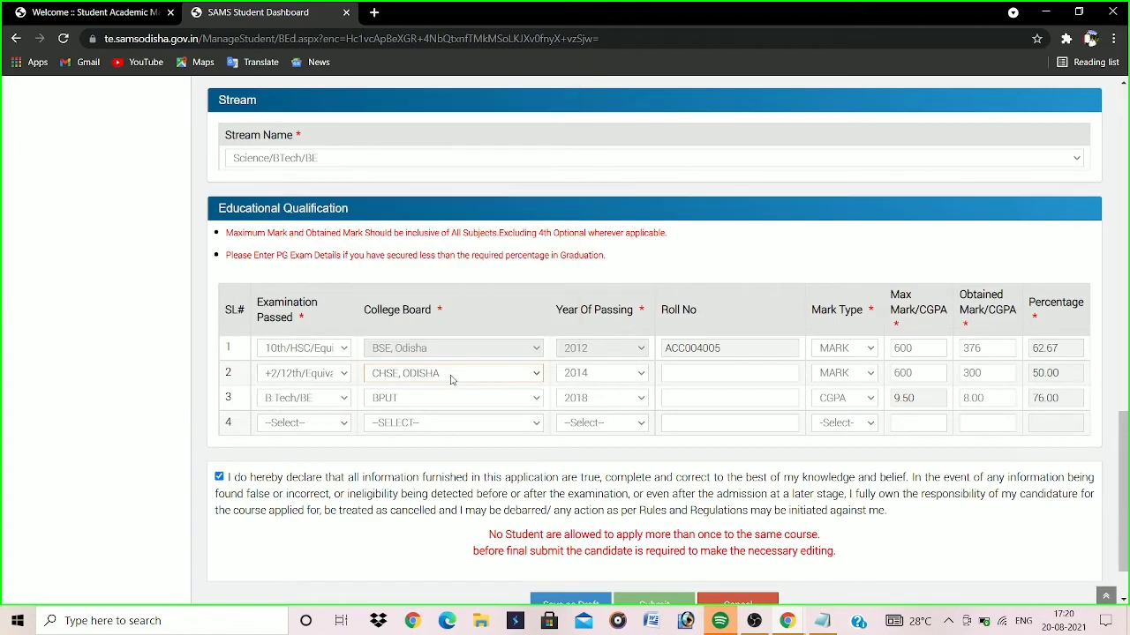
click(599, 377)
click(598, 376)
click(829, 378)
click(843, 377)
- Keep B.Tech/BE as row 3's exam and move to its roll number
click(315, 398)
click(315, 398)
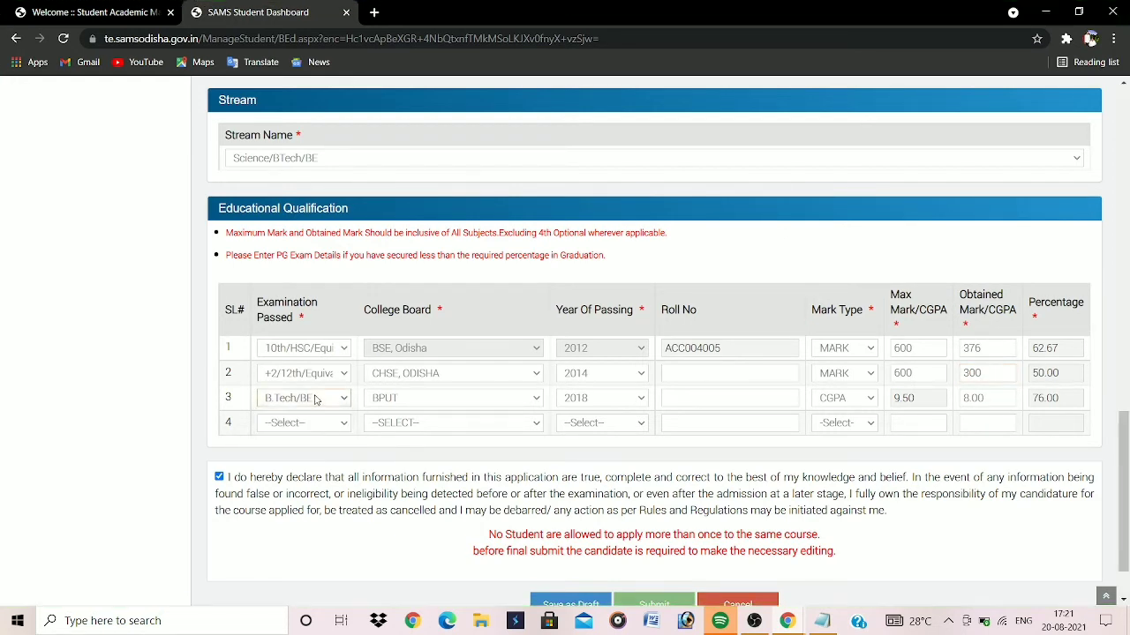
click(315, 404)
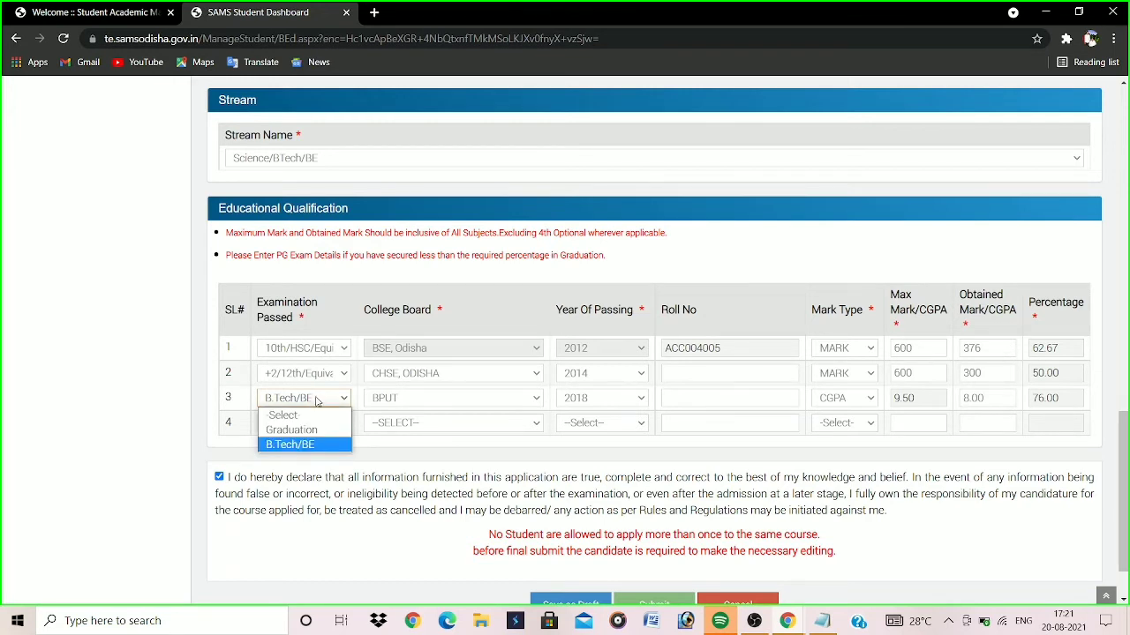
click(317, 401)
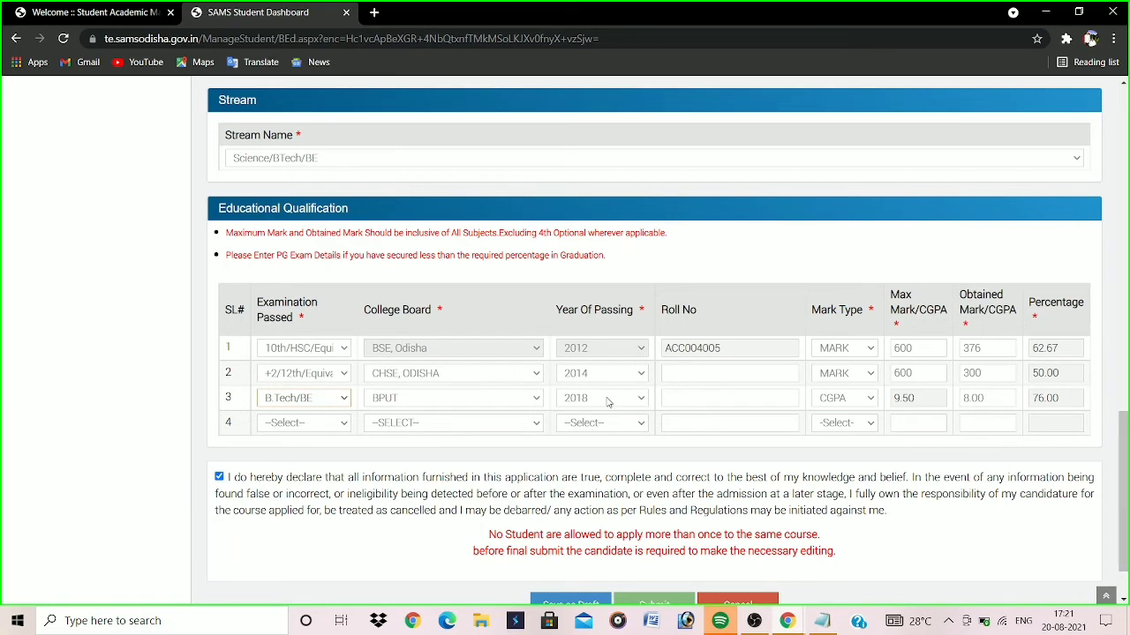
click(712, 397)
- Re-tick the declaration agreement and read the notice about editing before submission
scroll(268, 425, down, 1)
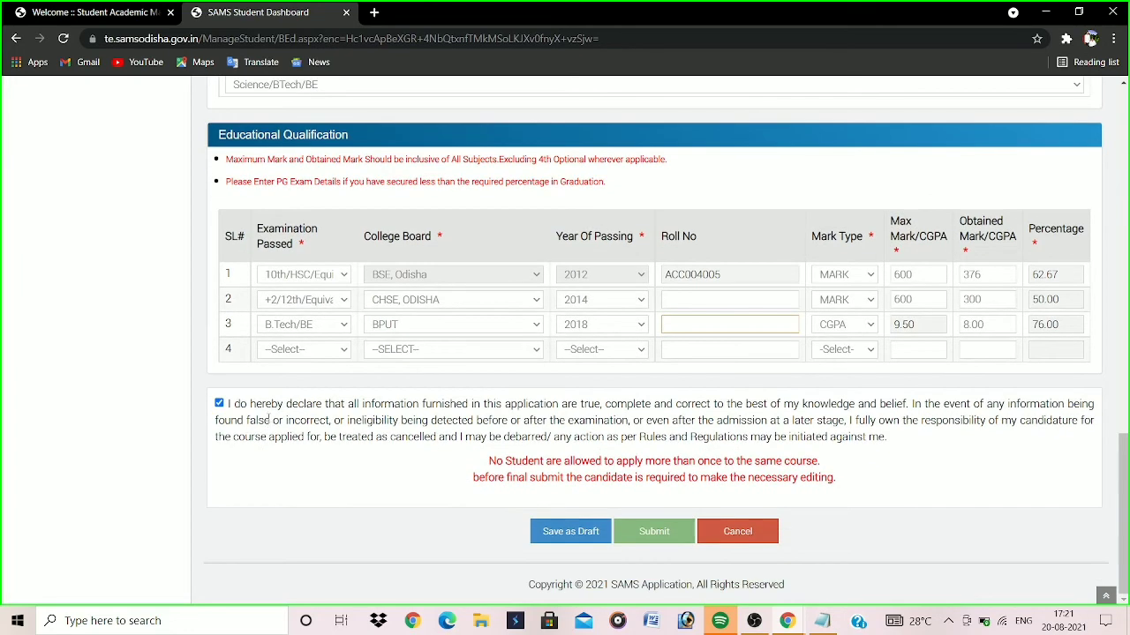
click(219, 404)
click(219, 404)
drag(489, 461, 868, 490)
click(891, 478)
- Save the application as a draft, dismiss the confirmation, and review the reloaded form
click(554, 534)
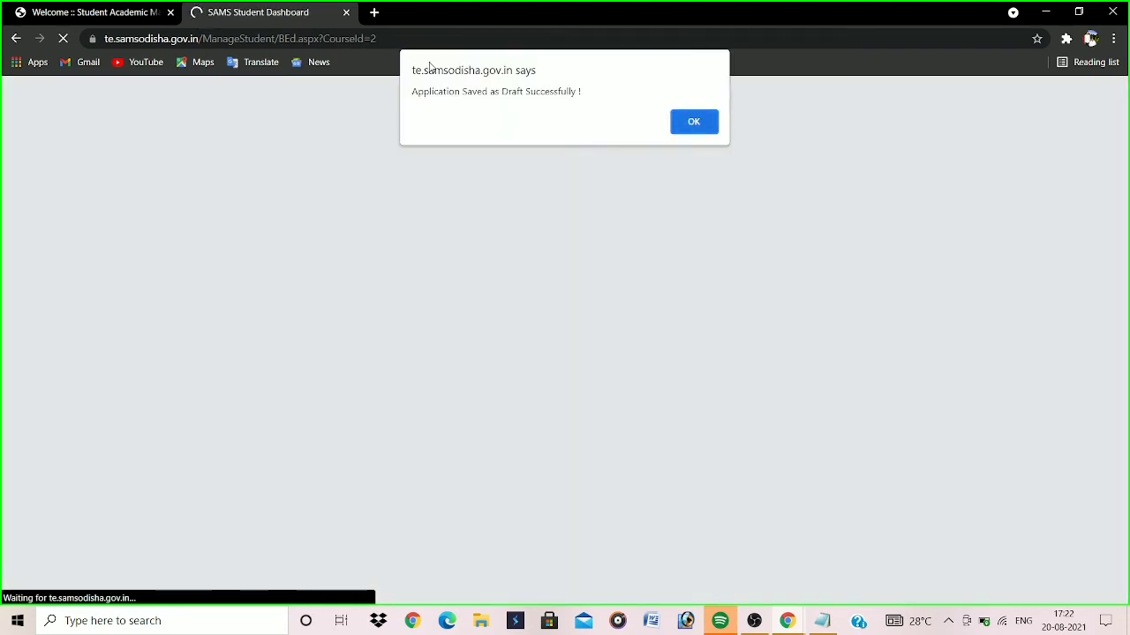
click(695, 122)
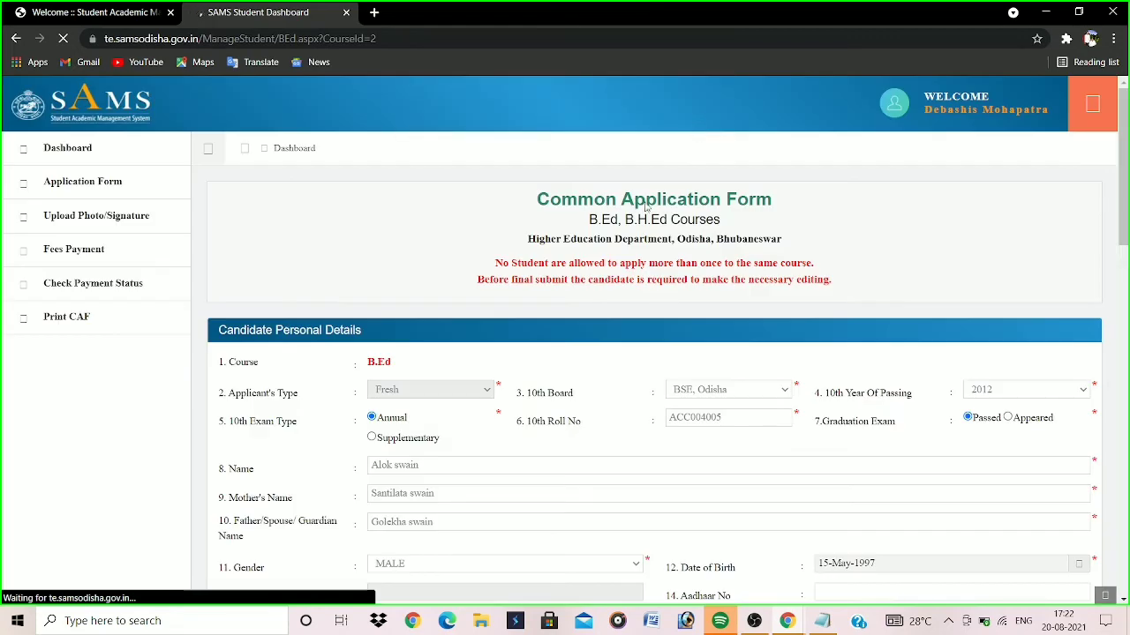
scroll(439, 265, down, 4)
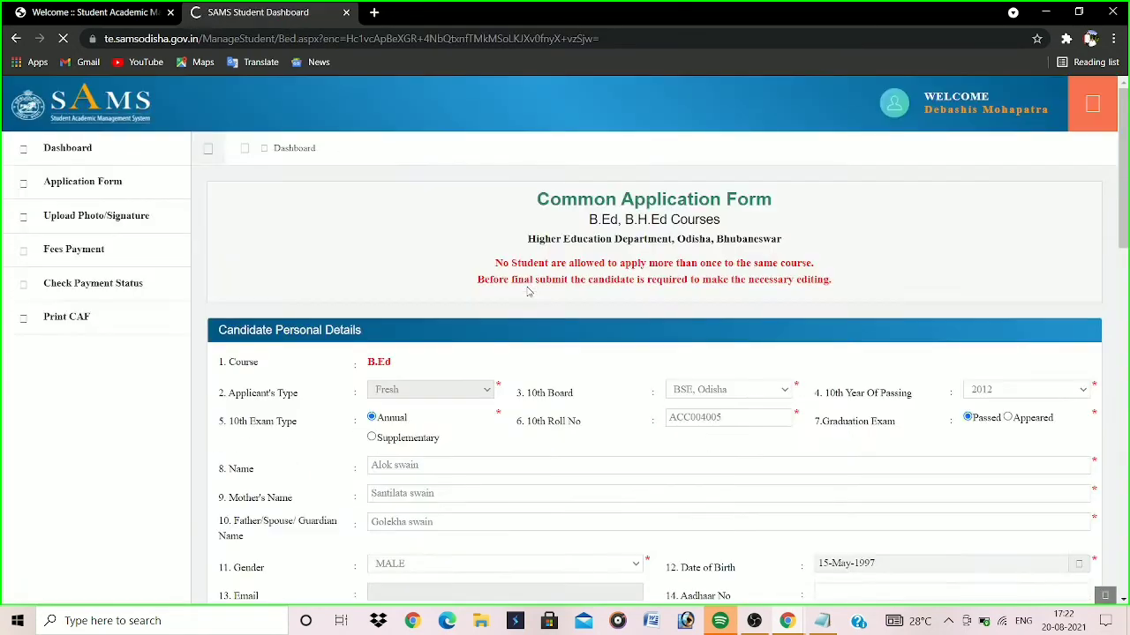
scroll(530, 340, down, 2)
scroll(529, 341, down, 10)
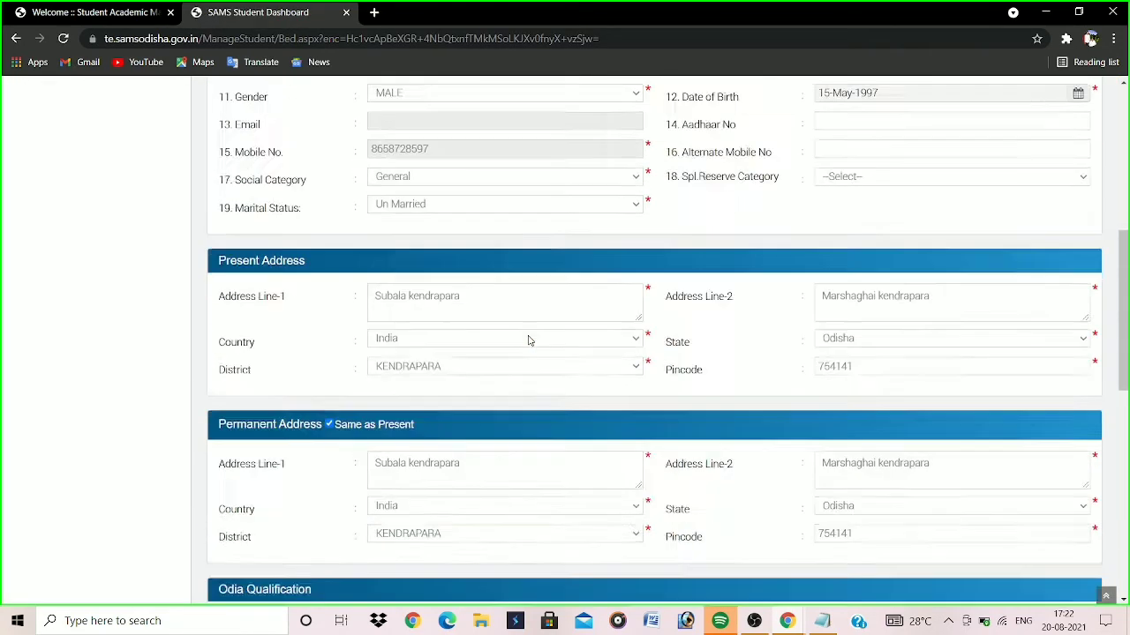
scroll(529, 340, down, 2)
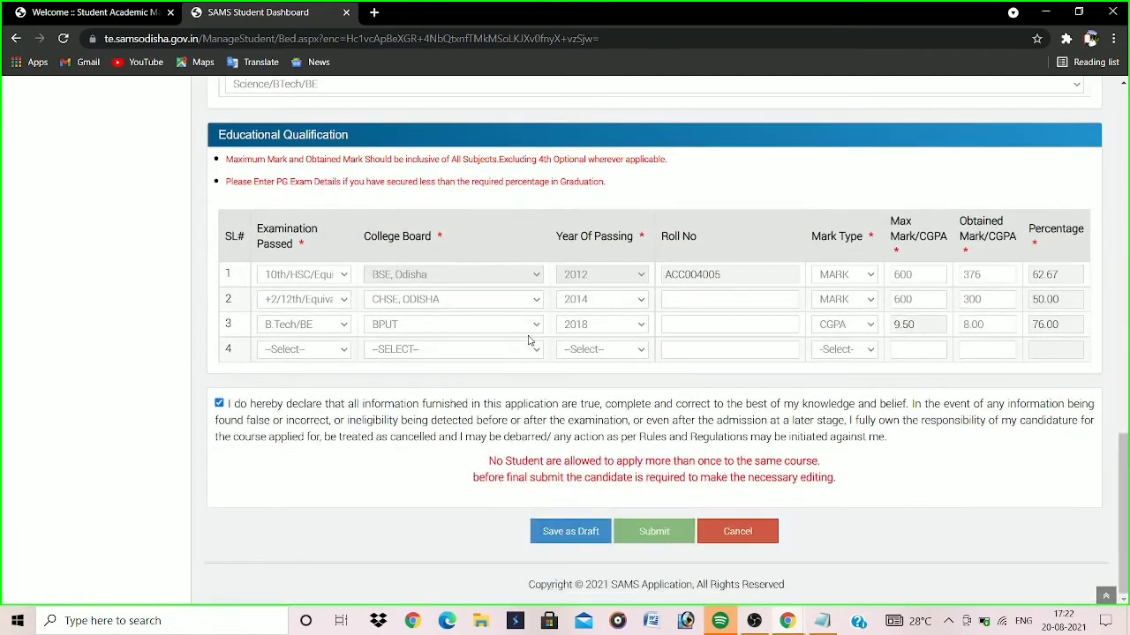
- Submit the B.Ed form, accept the proceed prompt, and dismiss 'Application Saved Successfully'
click(651, 533)
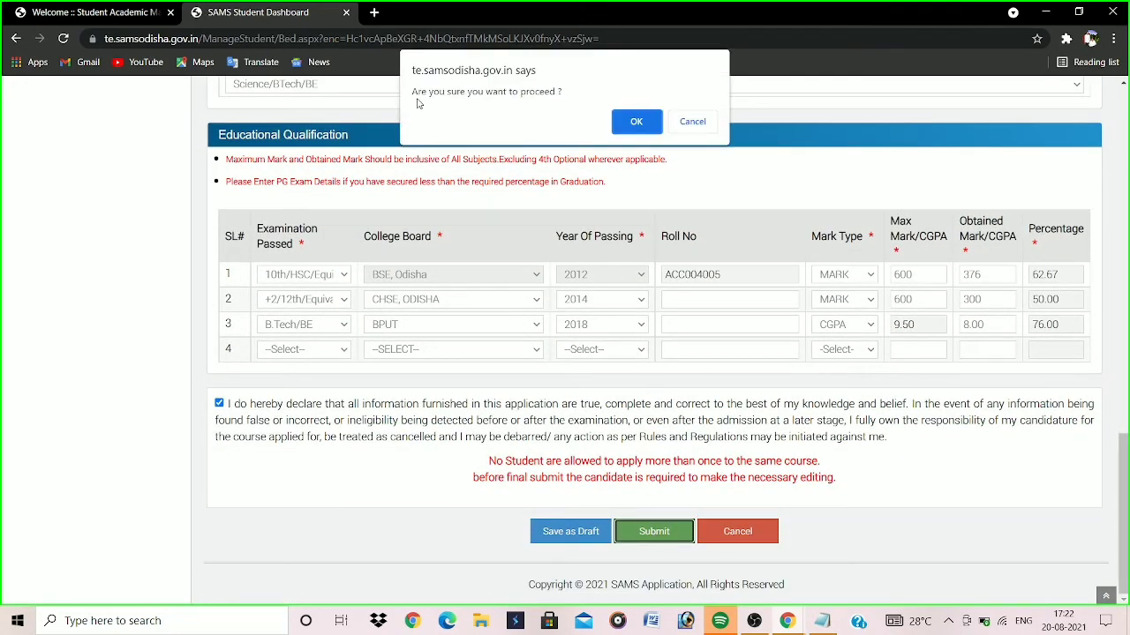
drag(415, 90, 547, 92)
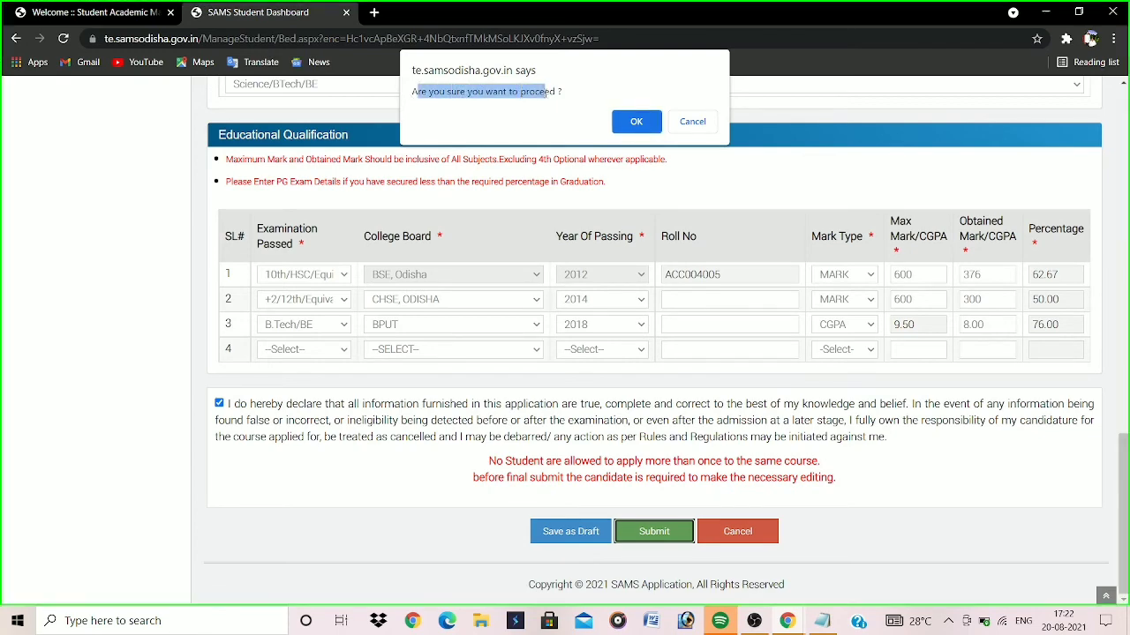
click(637, 122)
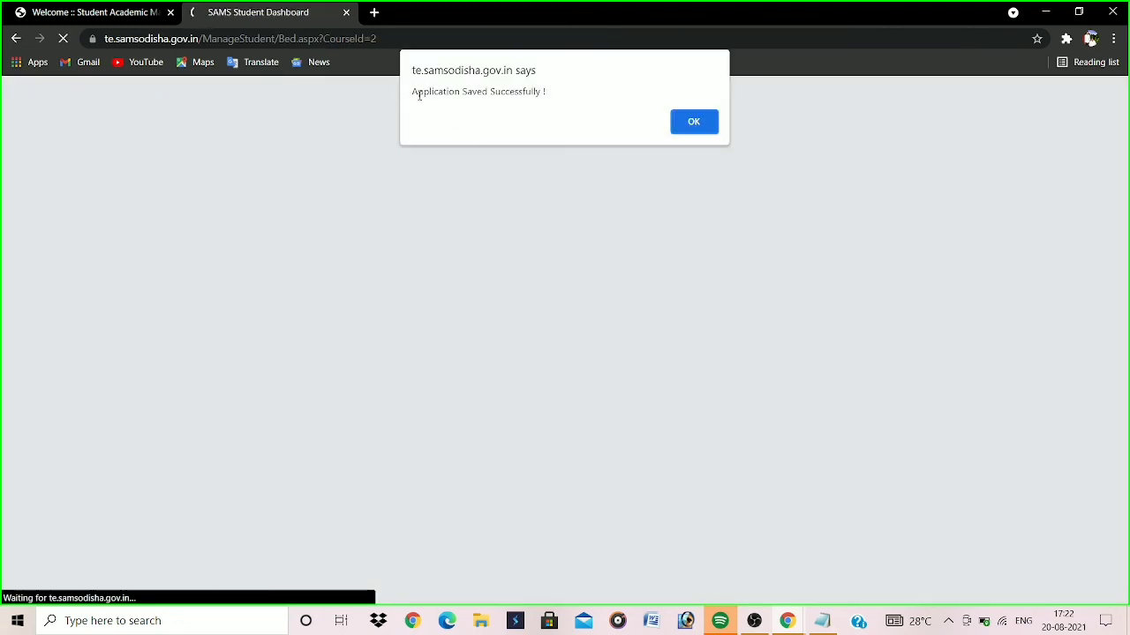
drag(414, 92, 515, 91)
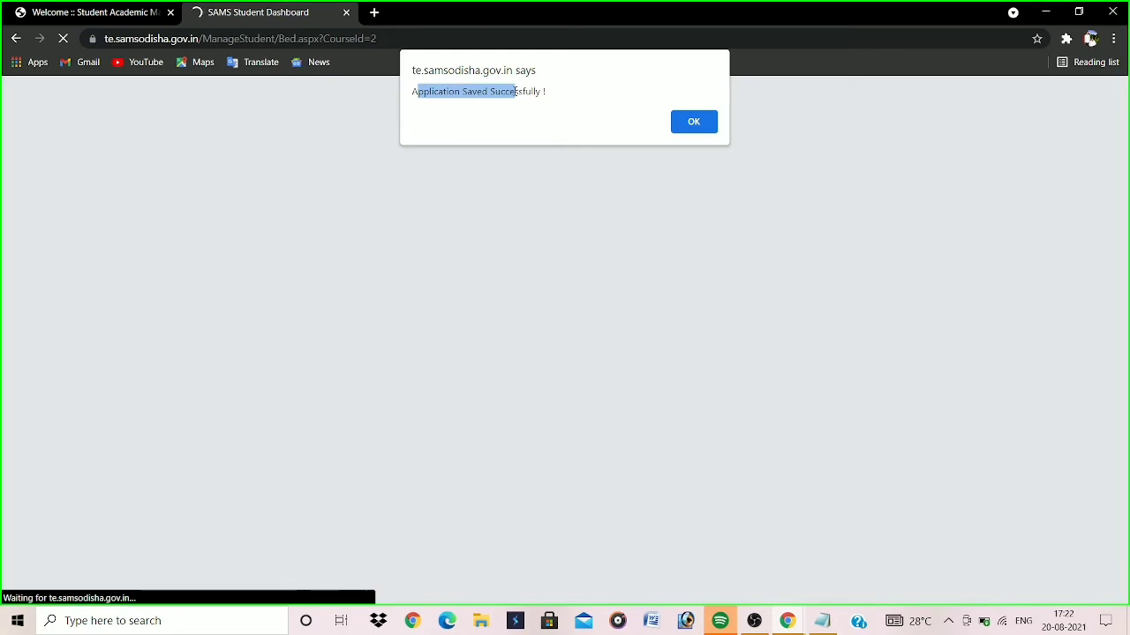
click(693, 121)
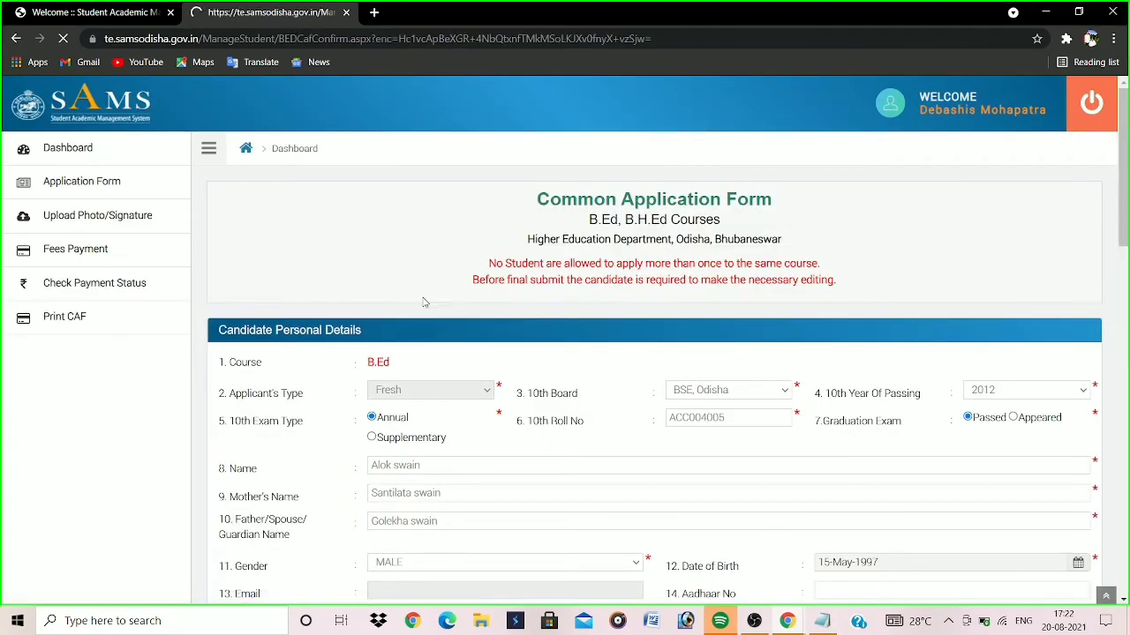
- Confirm the B.Ed application, approve the prompt, and dismiss the confirmed-successfully alert
scroll(612, 535, down, 15)
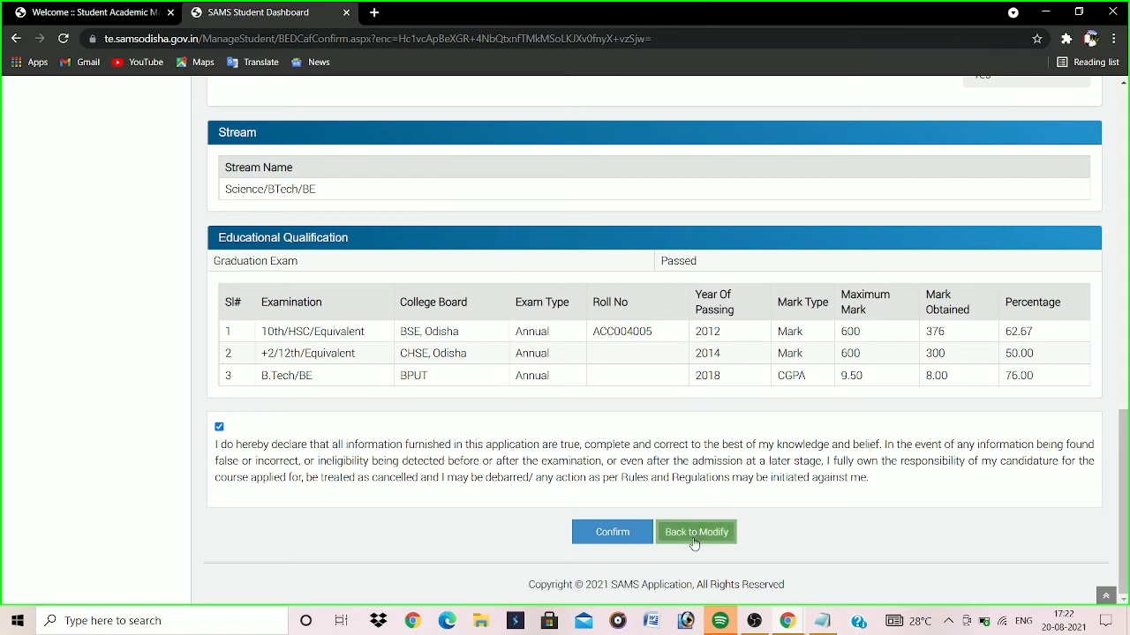
click(624, 535)
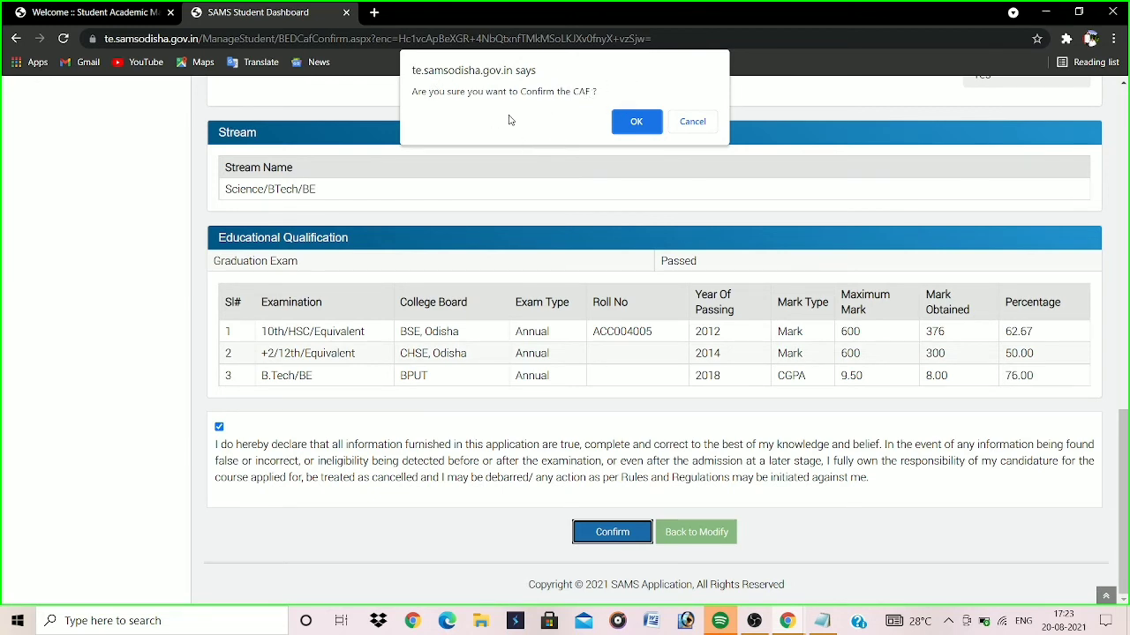
click(632, 121)
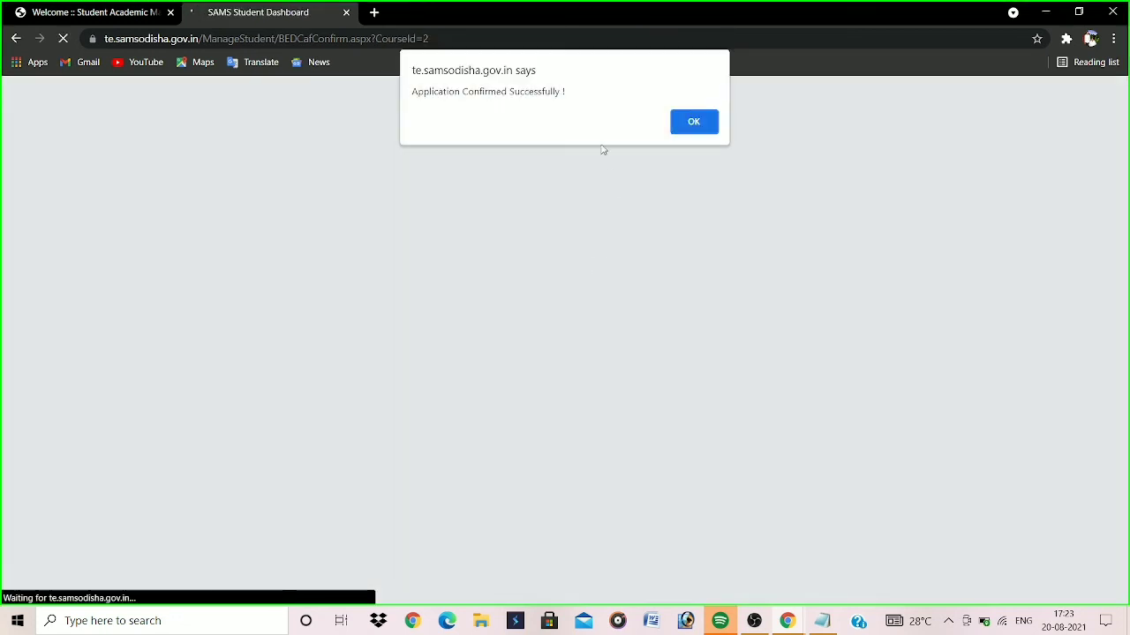
click(694, 123)
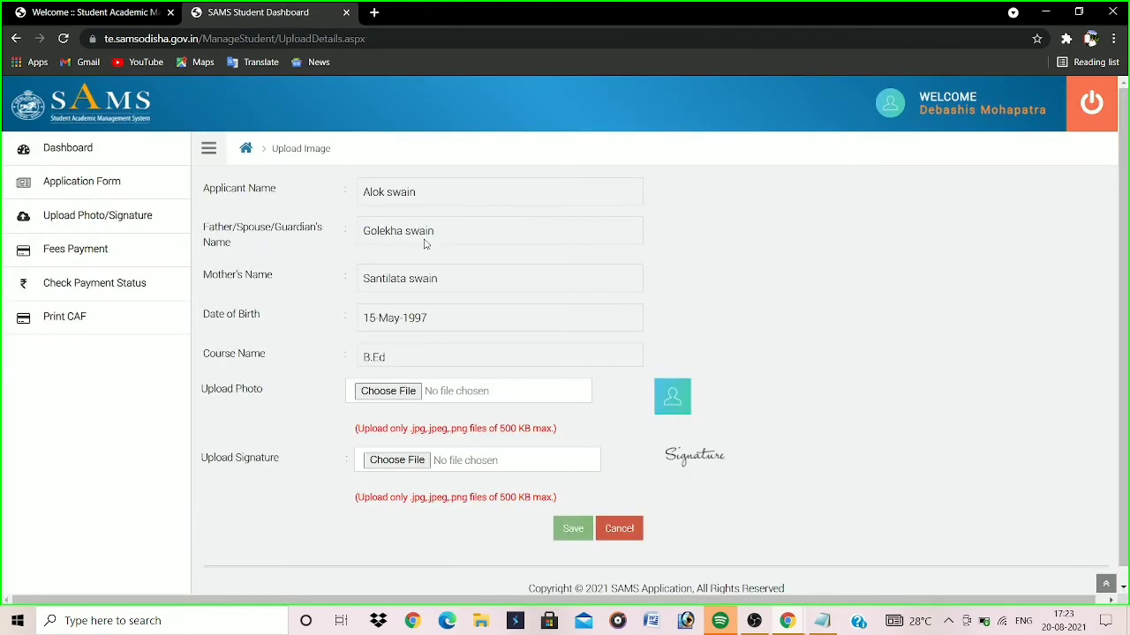
- Choose the applicant's photo file for the Upload Photo field
scroll(413, 361, down, 1)
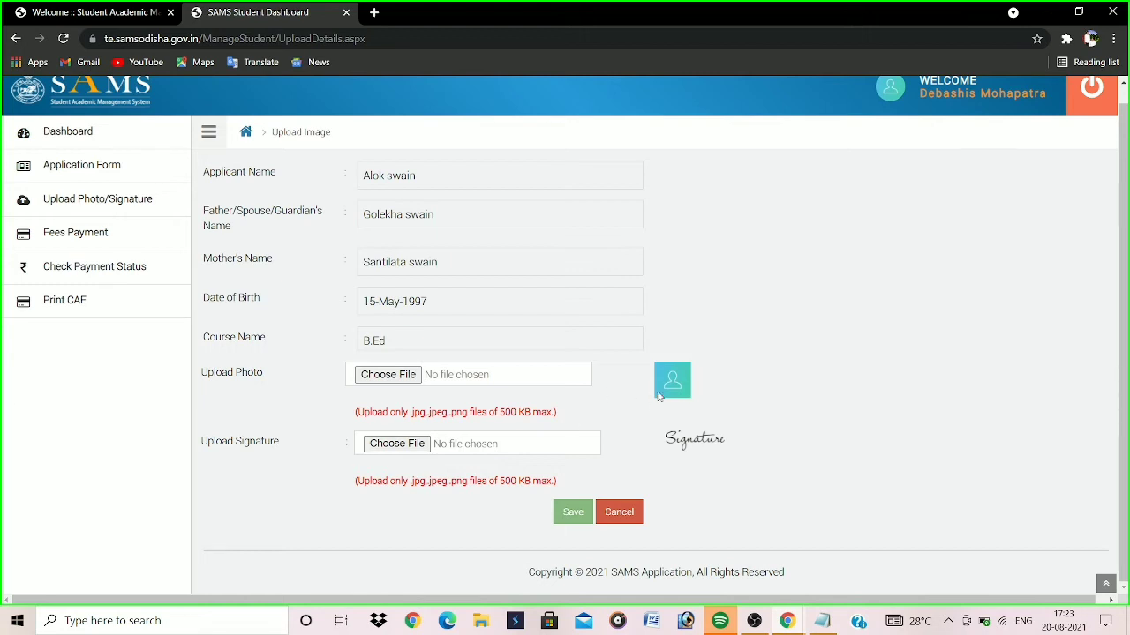
click(375, 380)
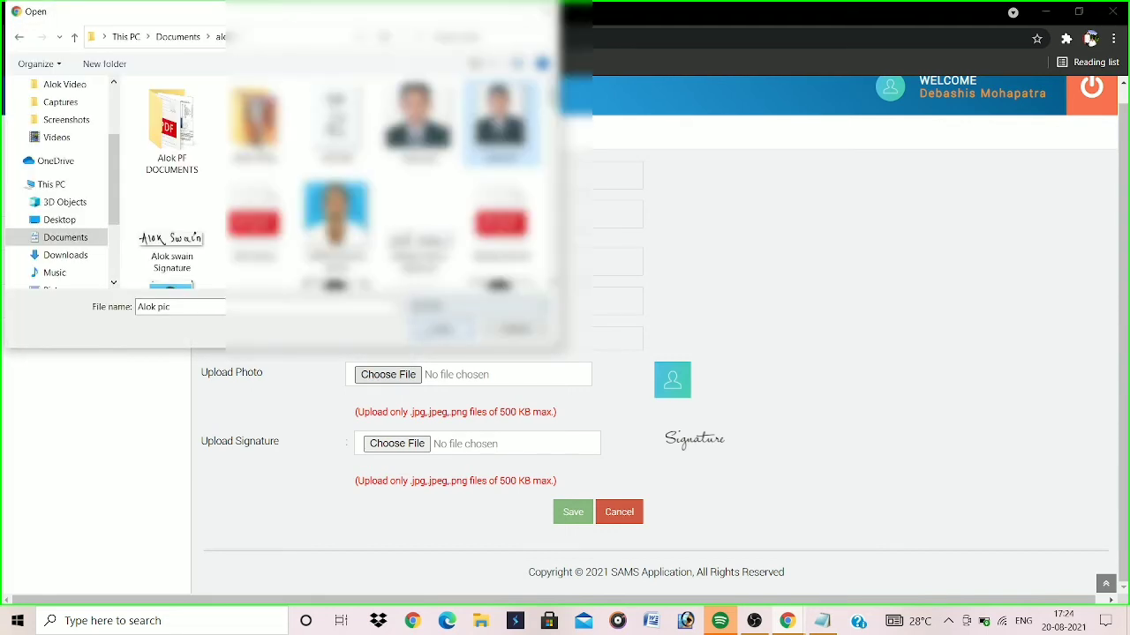
click(439, 330)
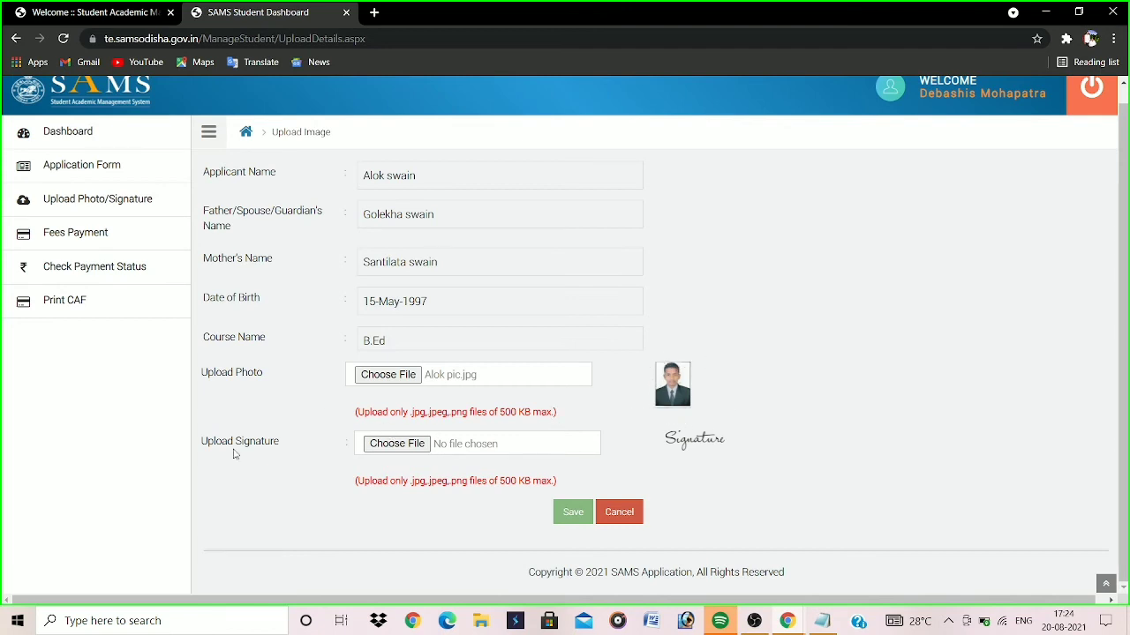
click(376, 441)
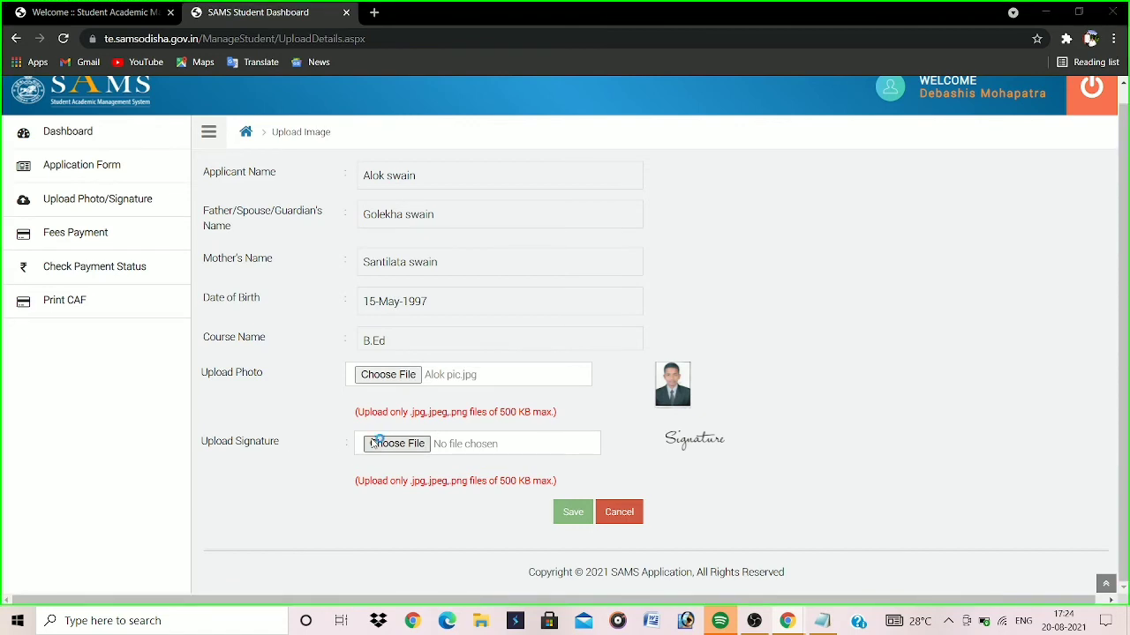
- Pick the signature image file, then save both photo and signature
click(192, 223)
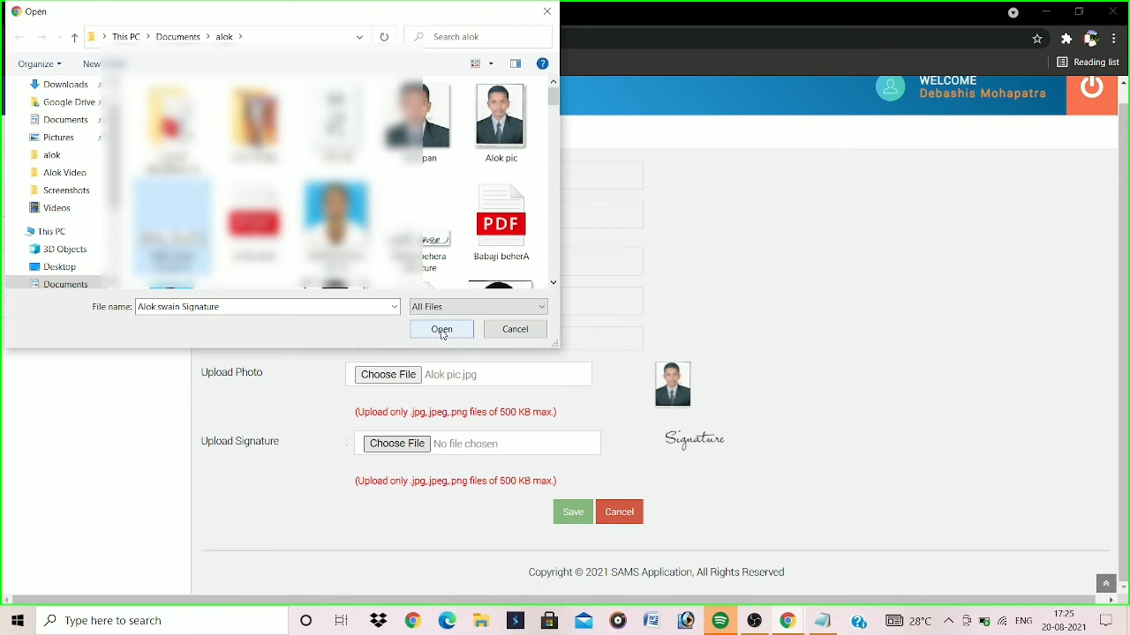
click(441, 330)
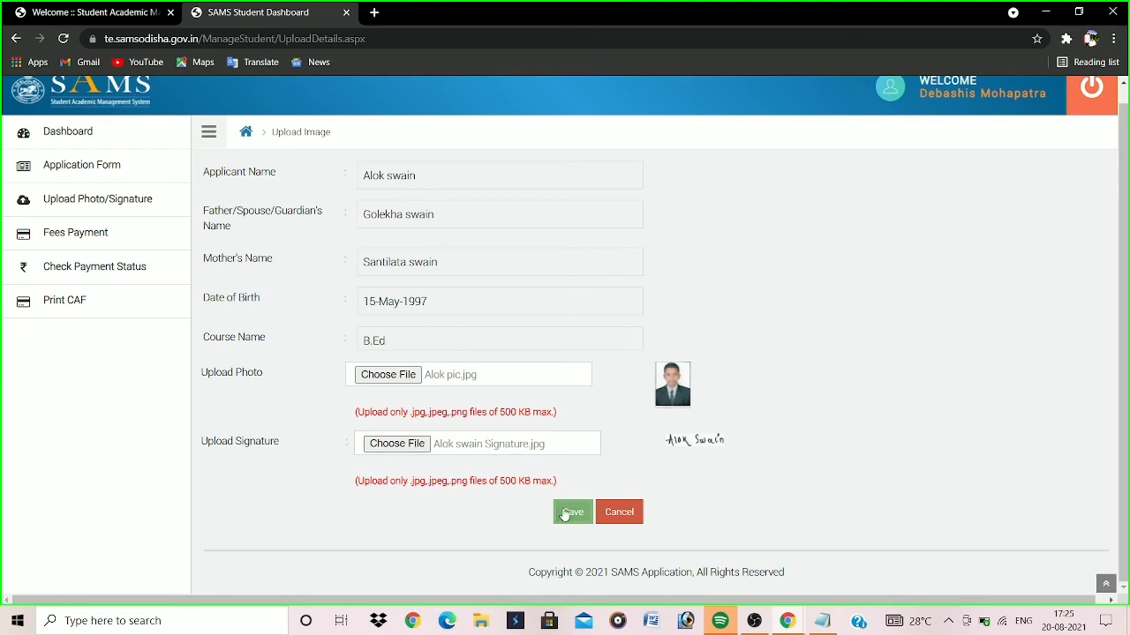
click(568, 518)
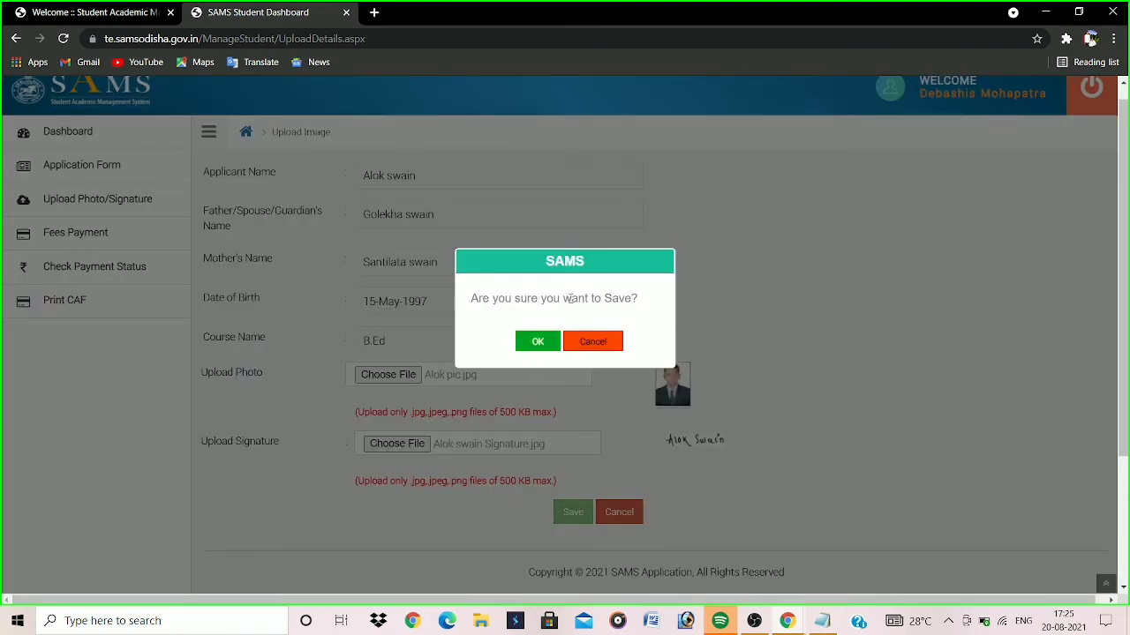
click(537, 343)
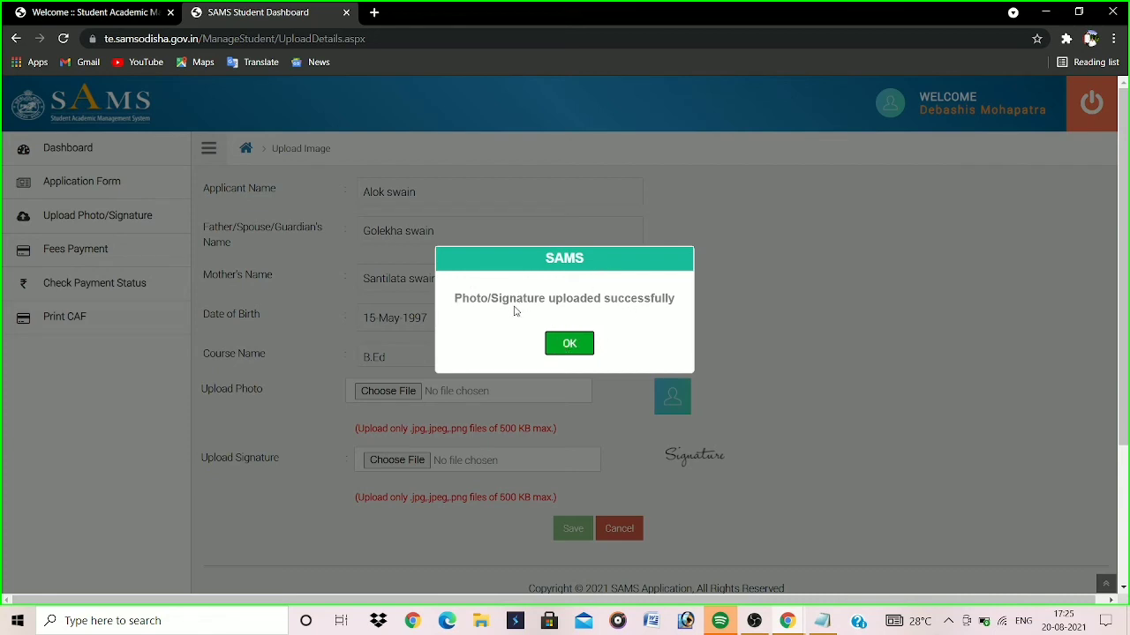
- Dismiss the upload success message, review the saved images, and go to Fees Payment
click(569, 345)
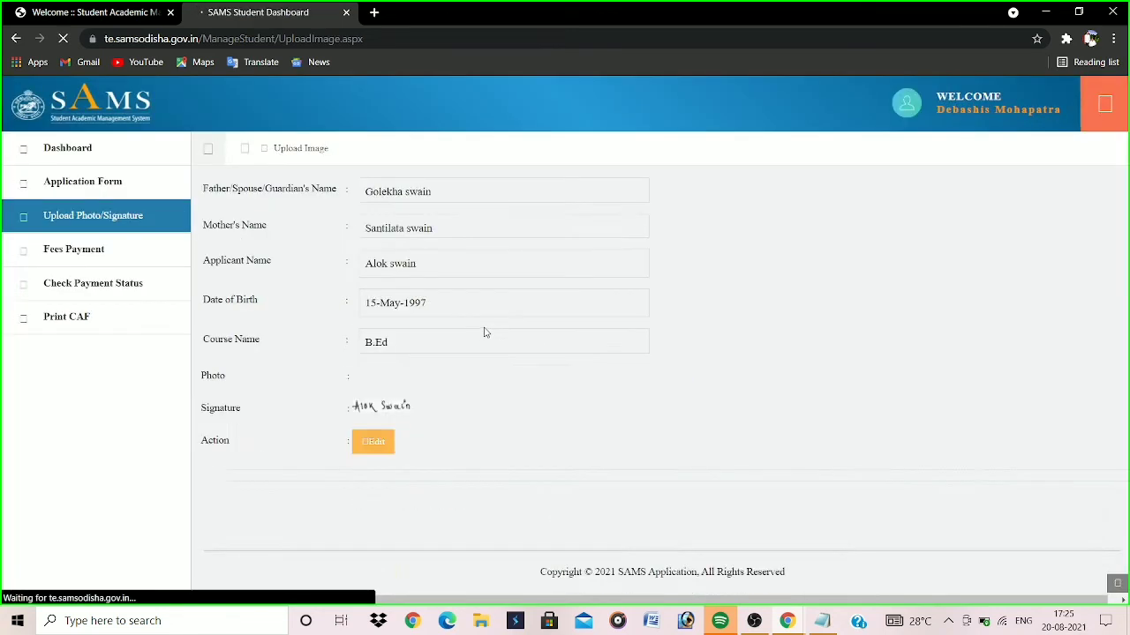
scroll(491, 294, down, 1)
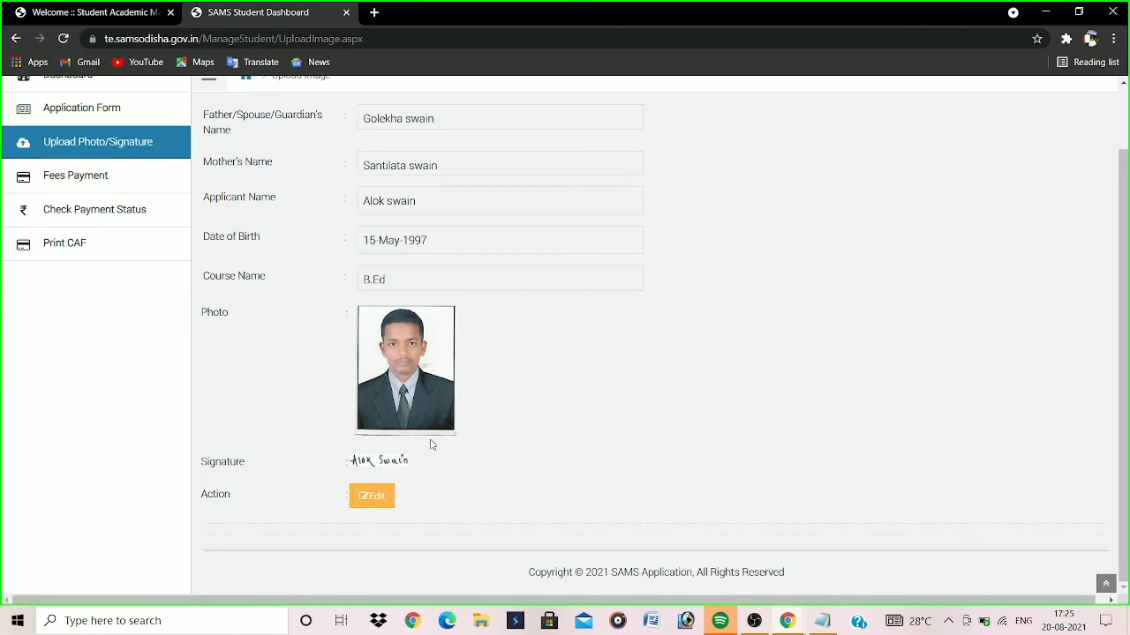
scroll(429, 440, up, 1)
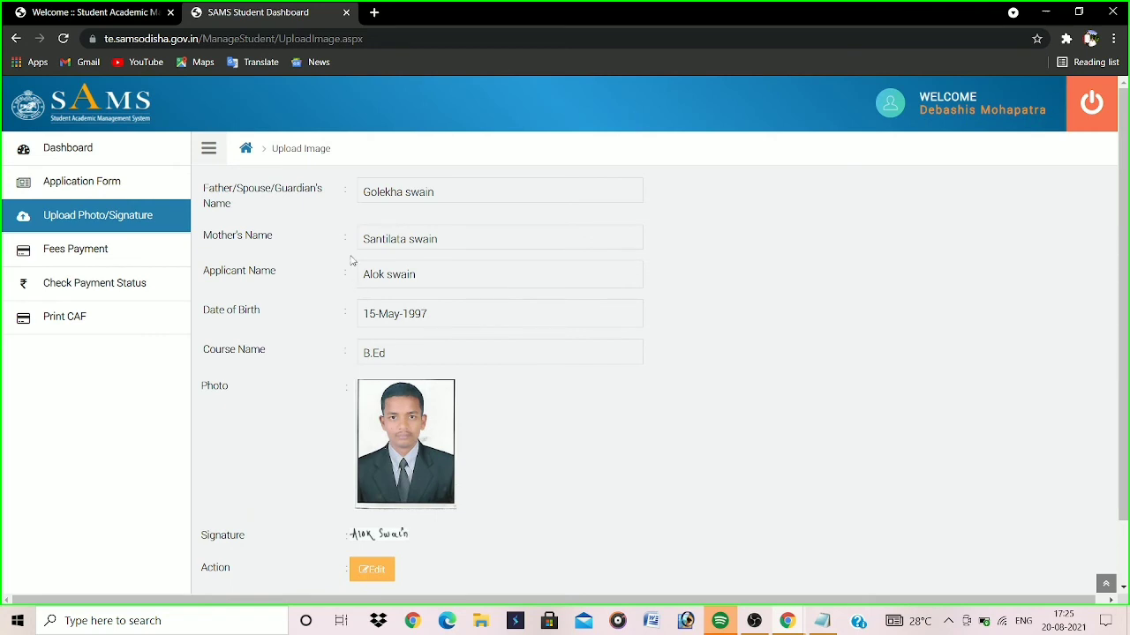
click(94, 259)
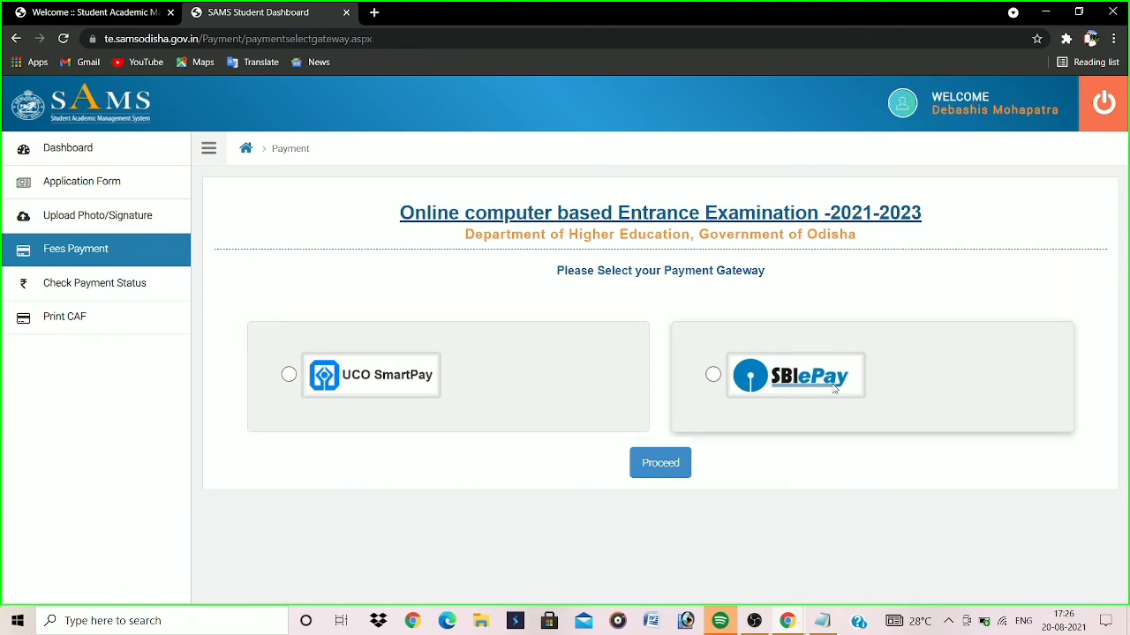
- Pay the ₹500.00 fee through SBIePay after accepting the terms and conditions
click(713, 376)
click(660, 473)
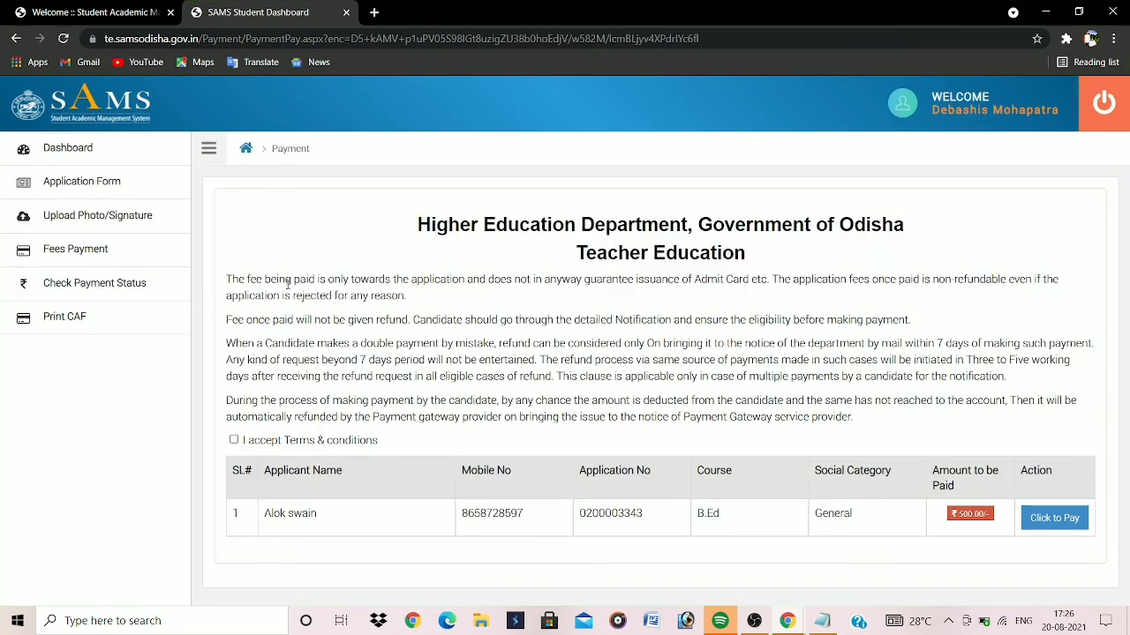
drag(285, 281, 559, 339)
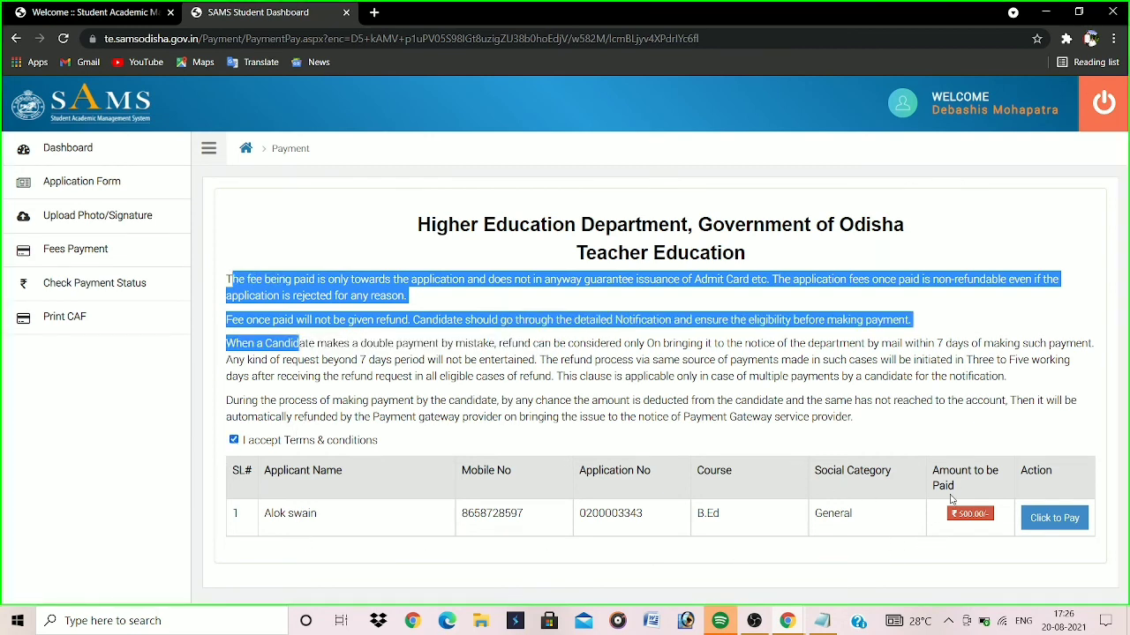
click(1058, 523)
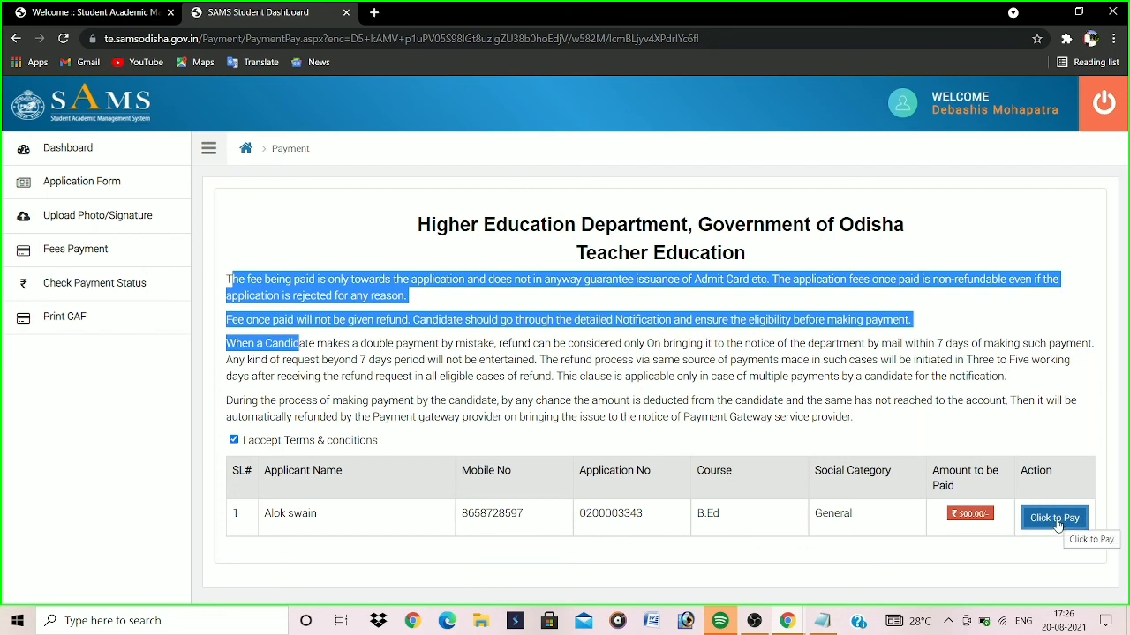
click(1058, 522)
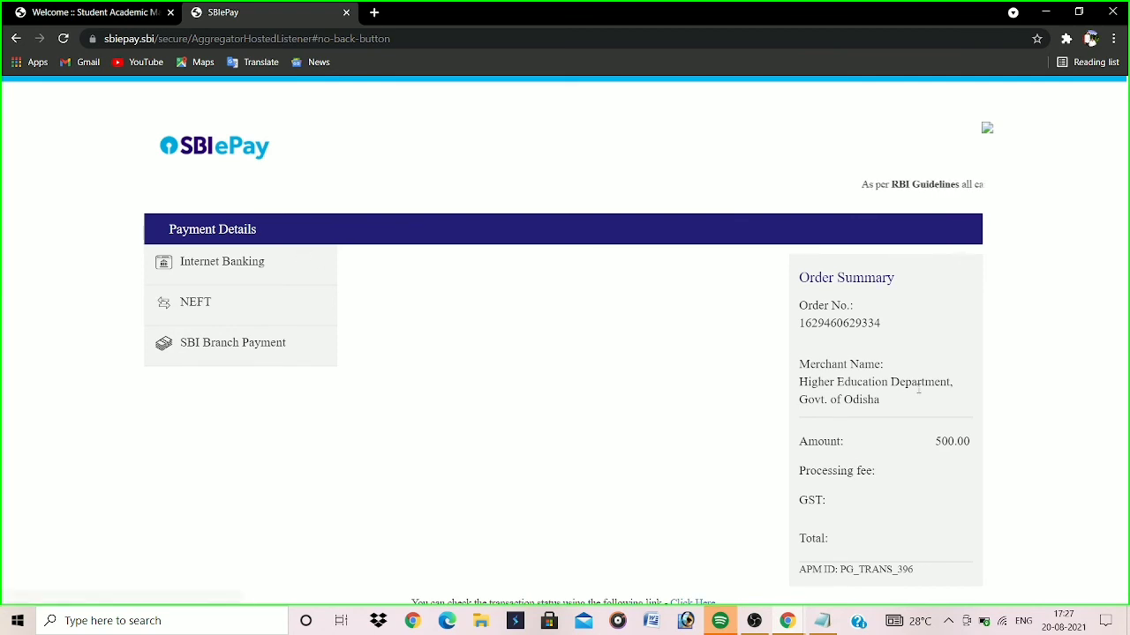
- Pay via State Bank of India internet banking, then go back to the SAMS gateway page
double_click(952, 441)
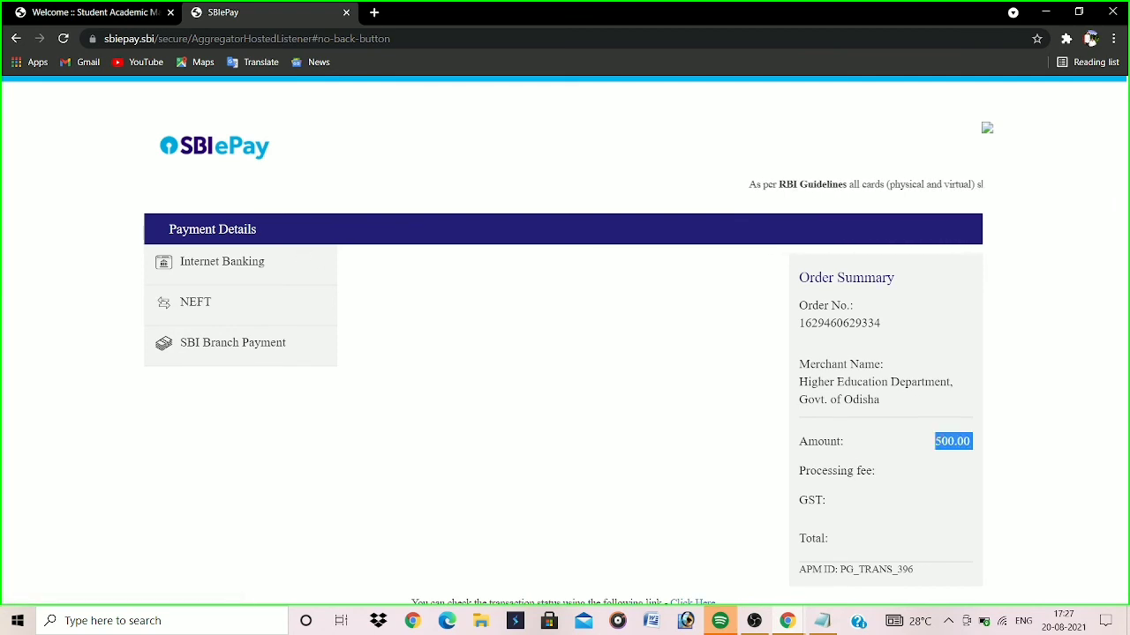
scroll(867, 432, down, 1)
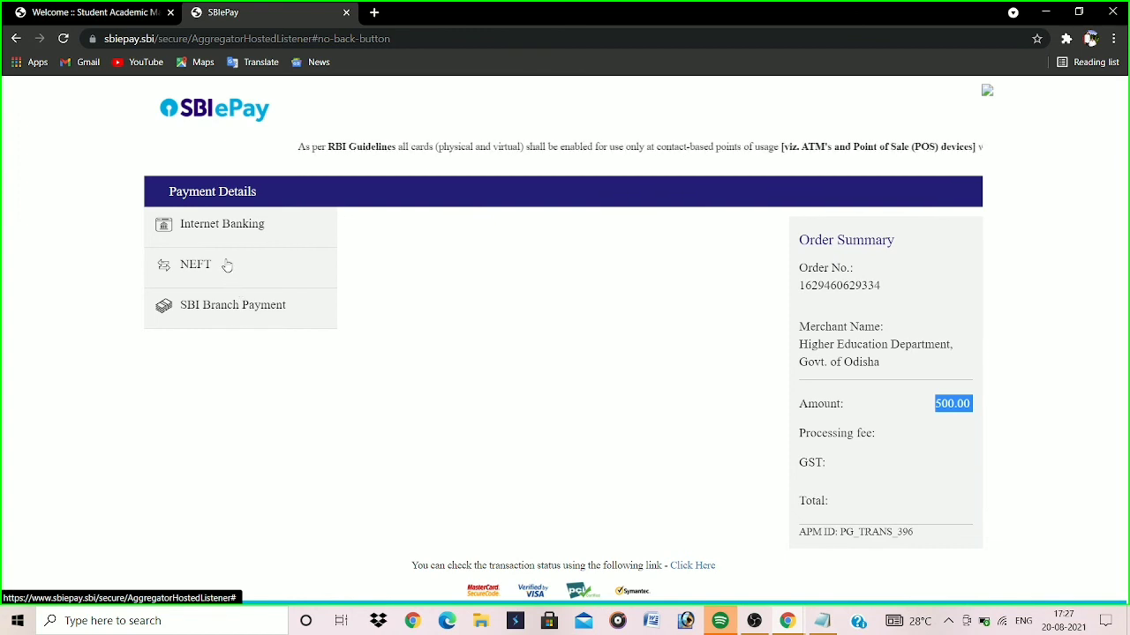
click(213, 230)
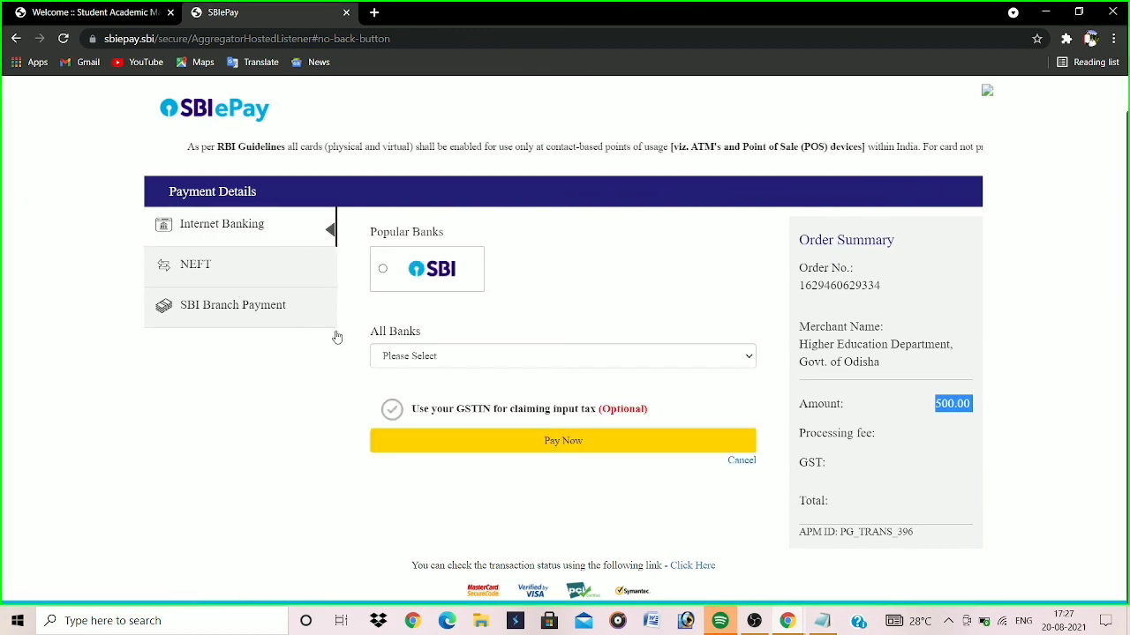
click(428, 269)
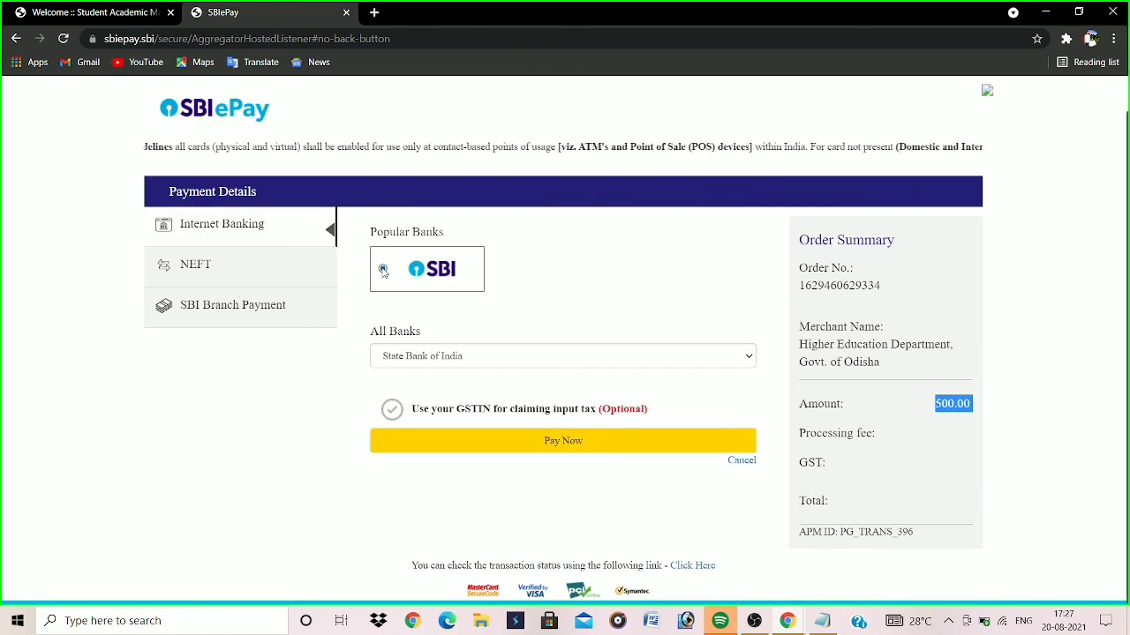
click(544, 439)
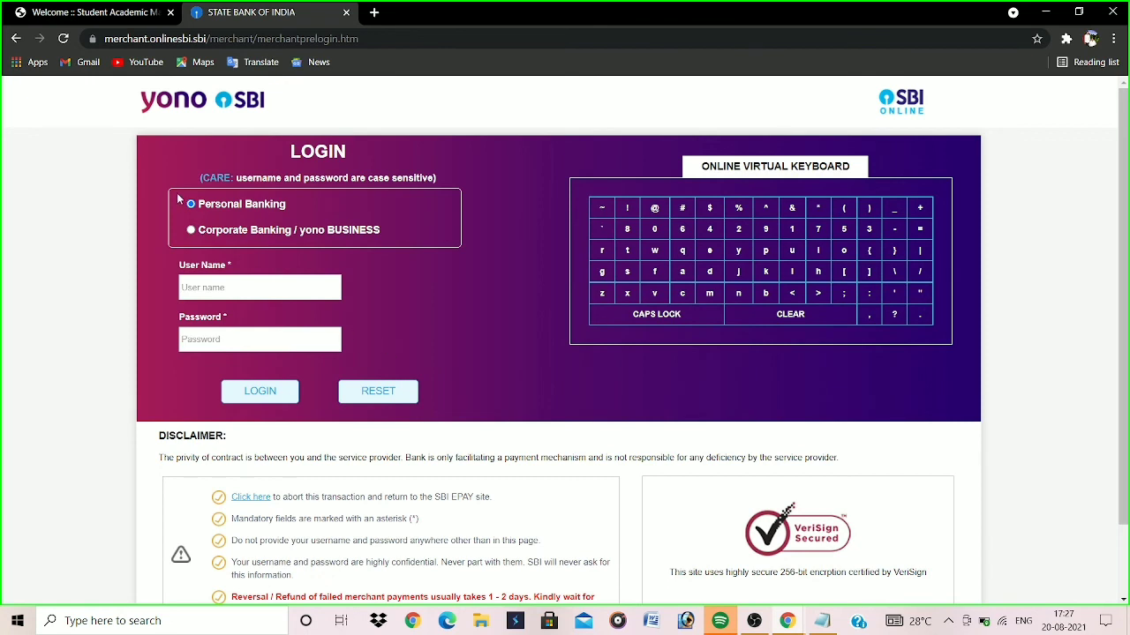
click(14, 40)
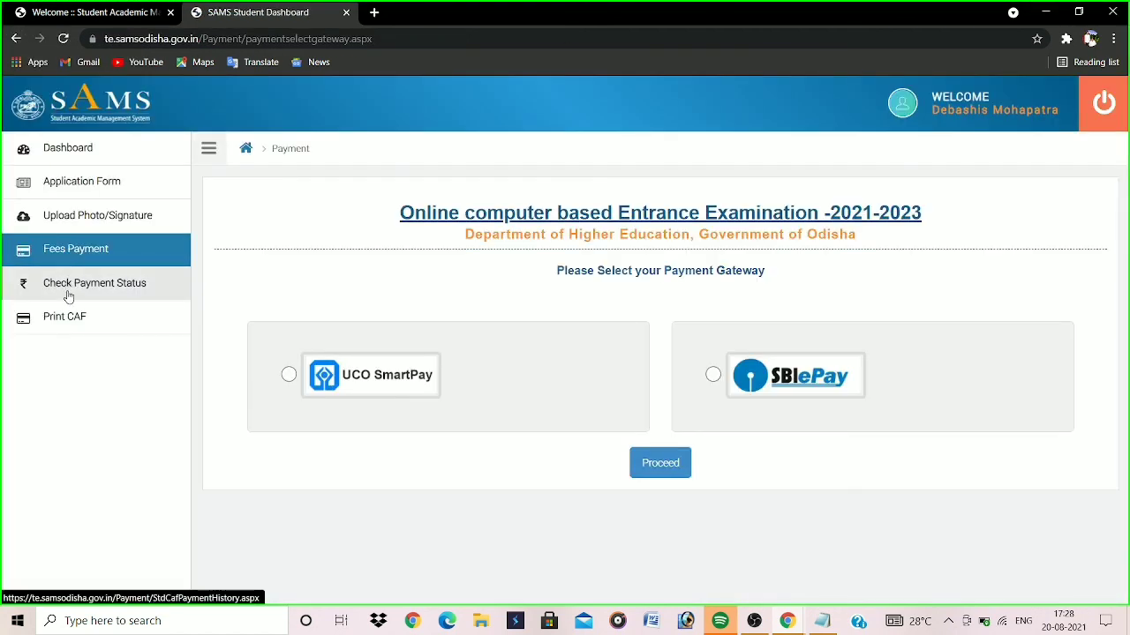
- Confirm the ₹500.00 SBIePay B.Ed fee of 20-Aug-2021 shows Pending, then view the empty Print CAF page
click(70, 292)
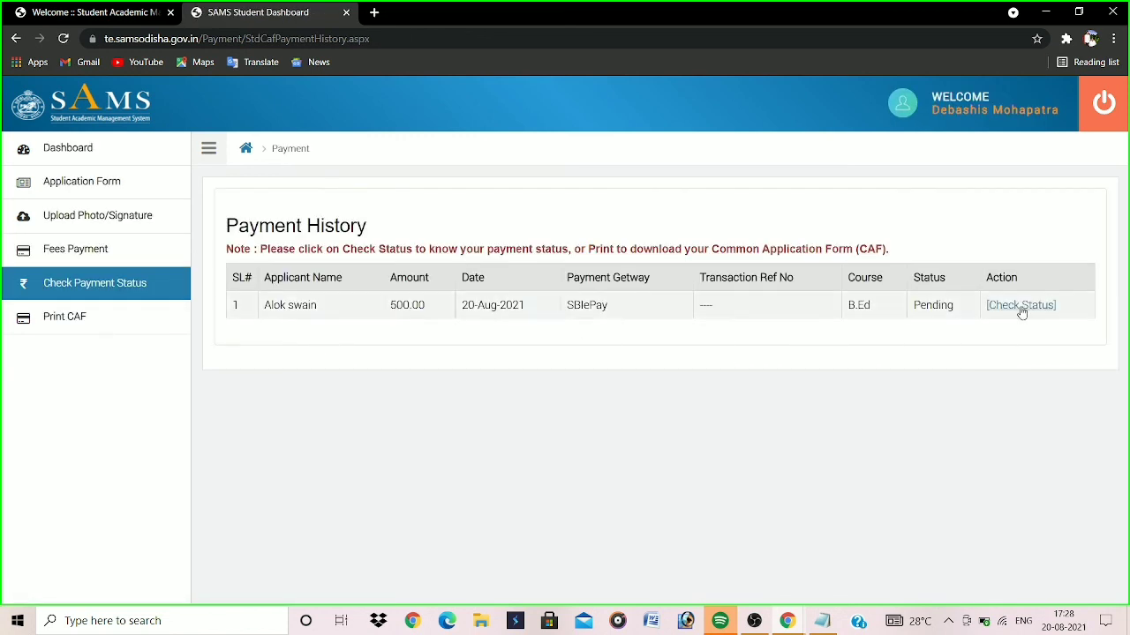
drag(985, 277, 1017, 277)
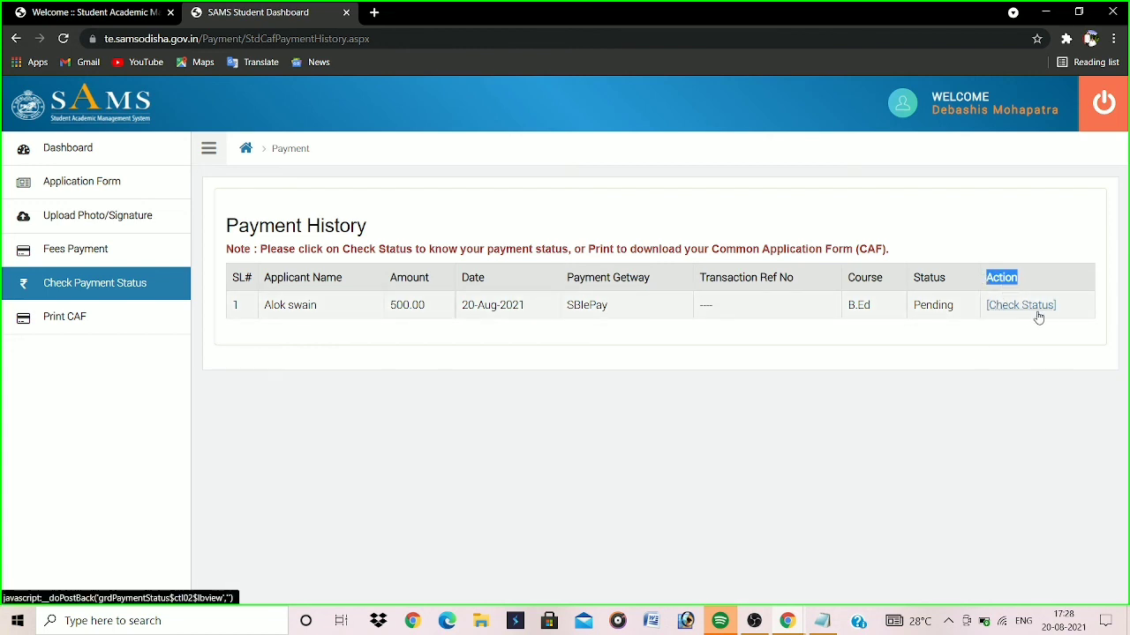
double_click(918, 304)
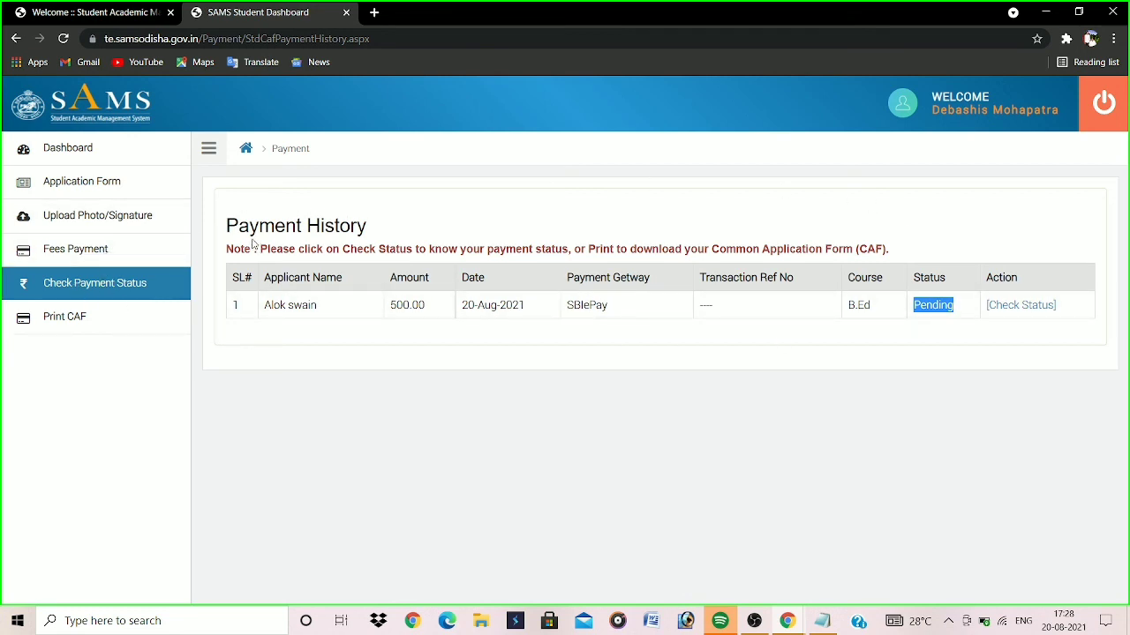
click(77, 325)
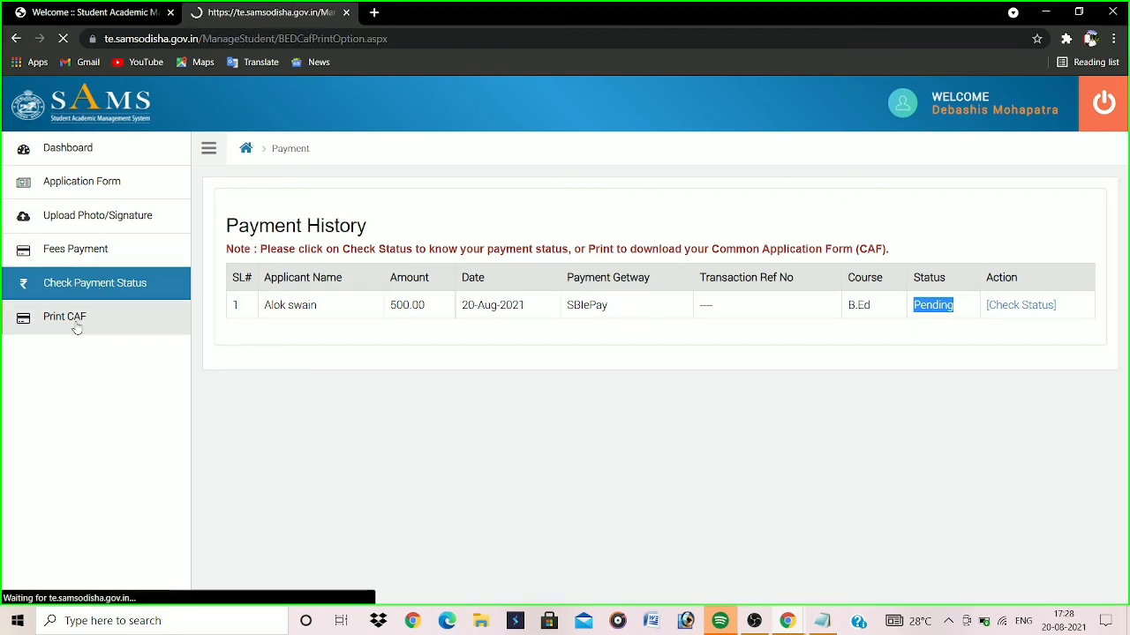